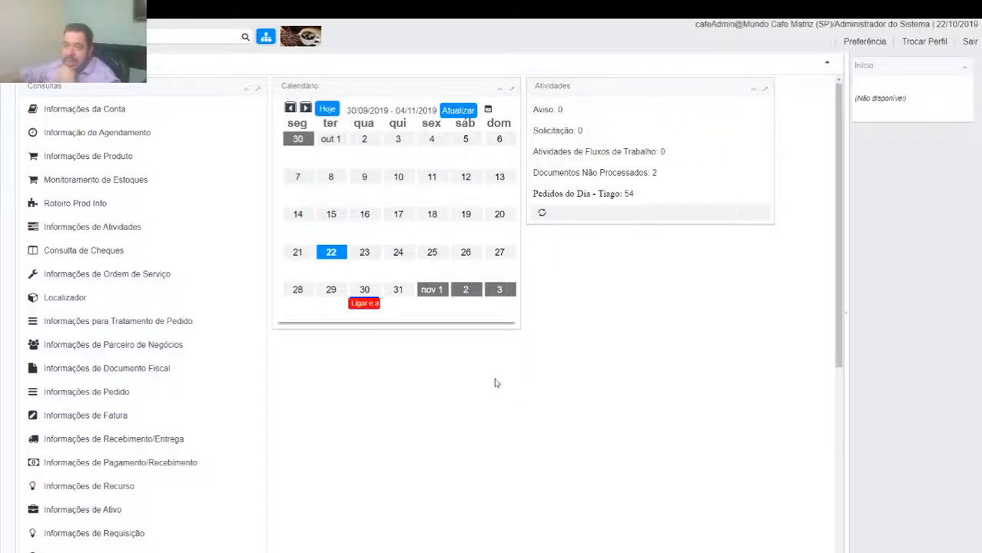
Search the global menu for "relat" and open the Relatório Financeiro window
click(156, 38)
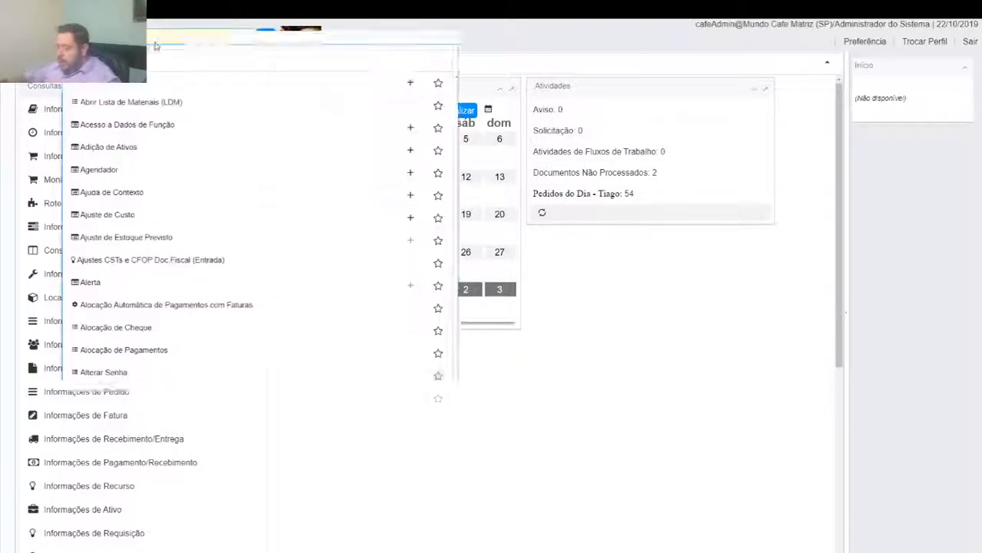
text(rre)
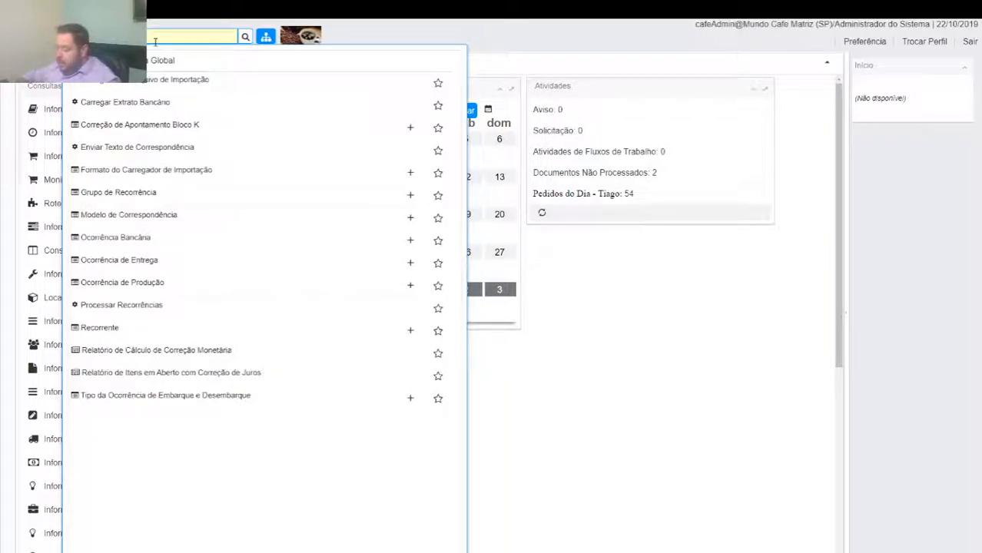
key(BackSpace)
key(BackSpace)
text(elat)
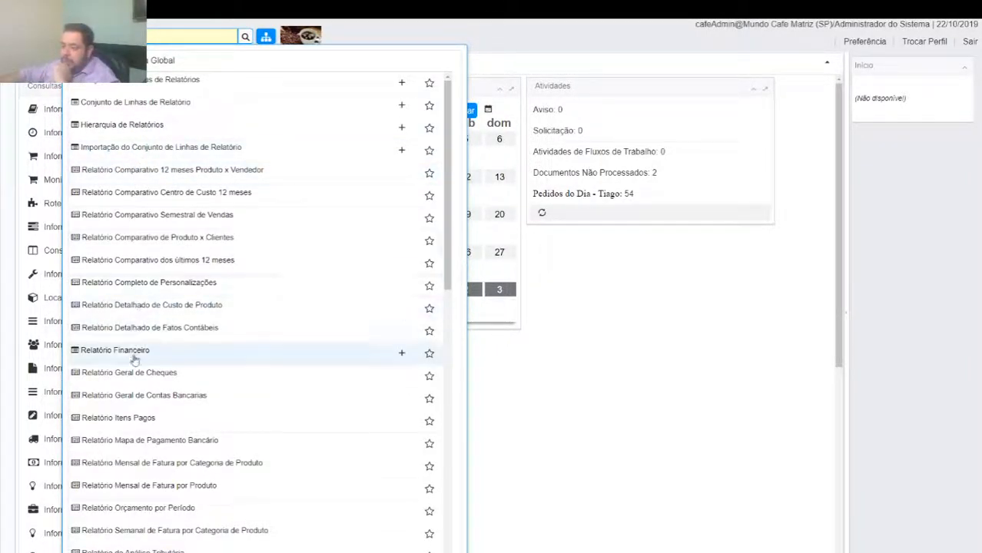
Search the global menu for "hier" and open the Hierarquia de Relatórios window
click(189, 37)
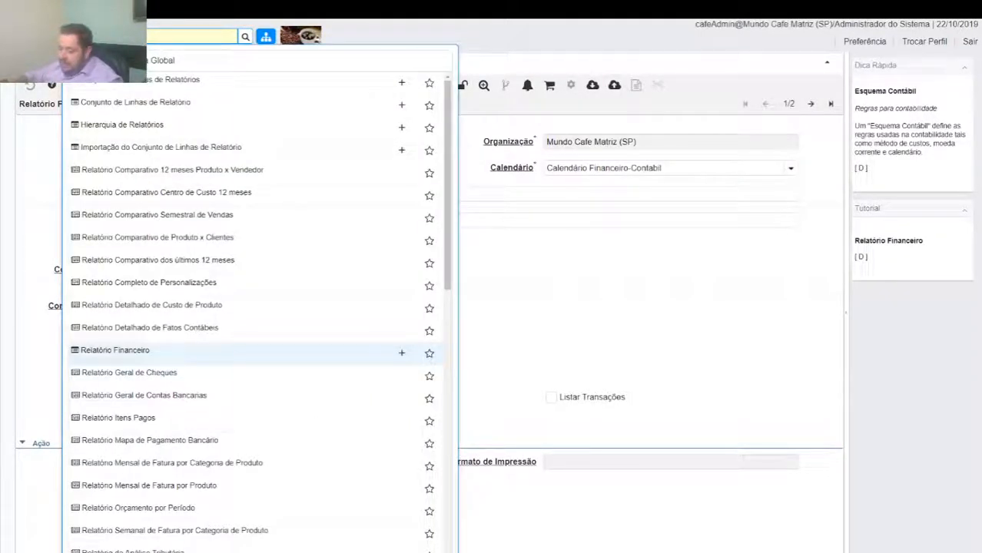
text(hier)
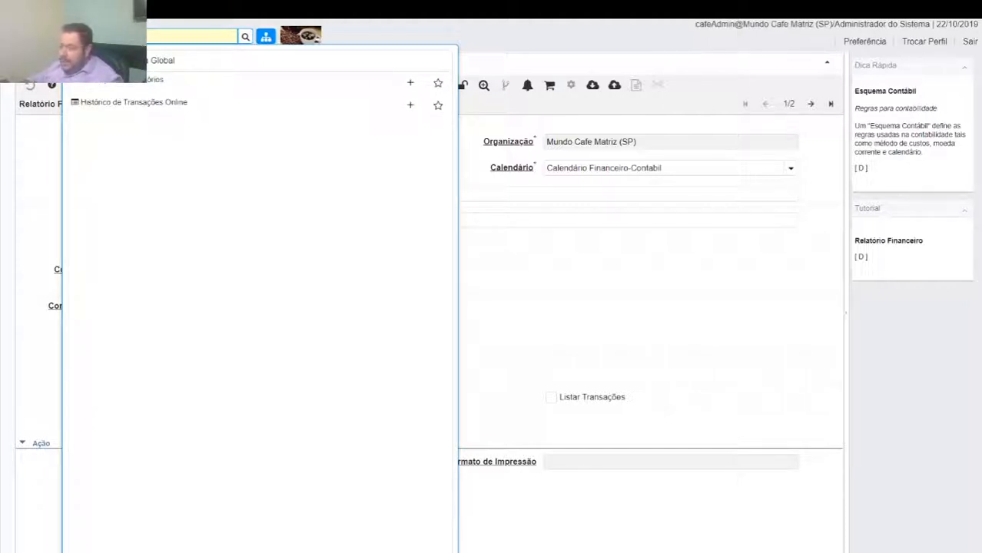
text(er)
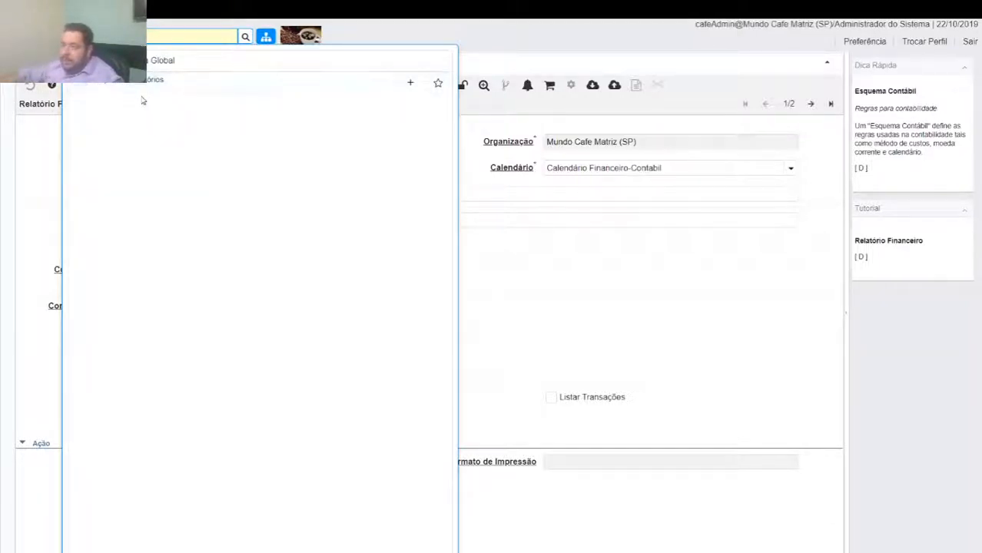
click(136, 82)
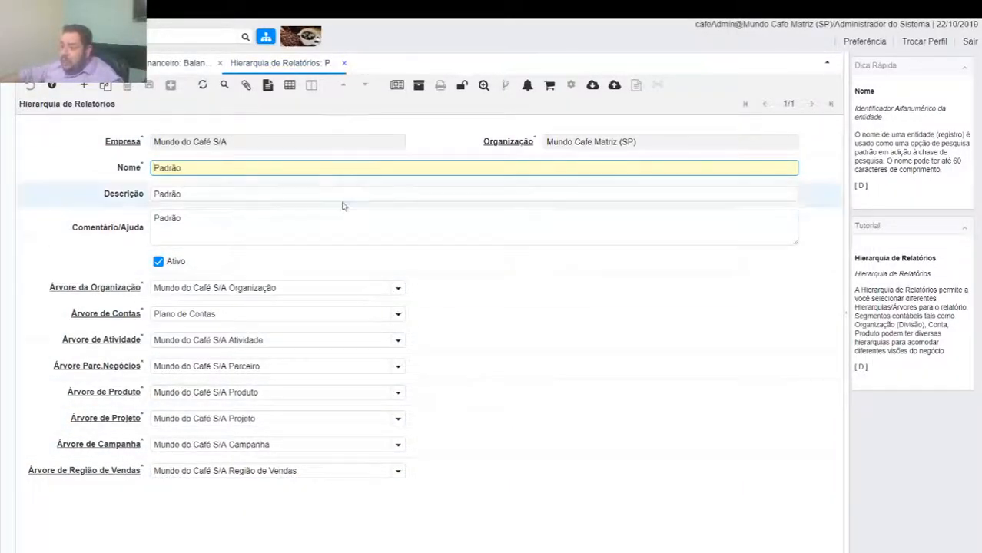
Open the Plano de Contas tree from the hierarchy's Árvore de Contas field, mark it as Padrão and save it
click(107, 318)
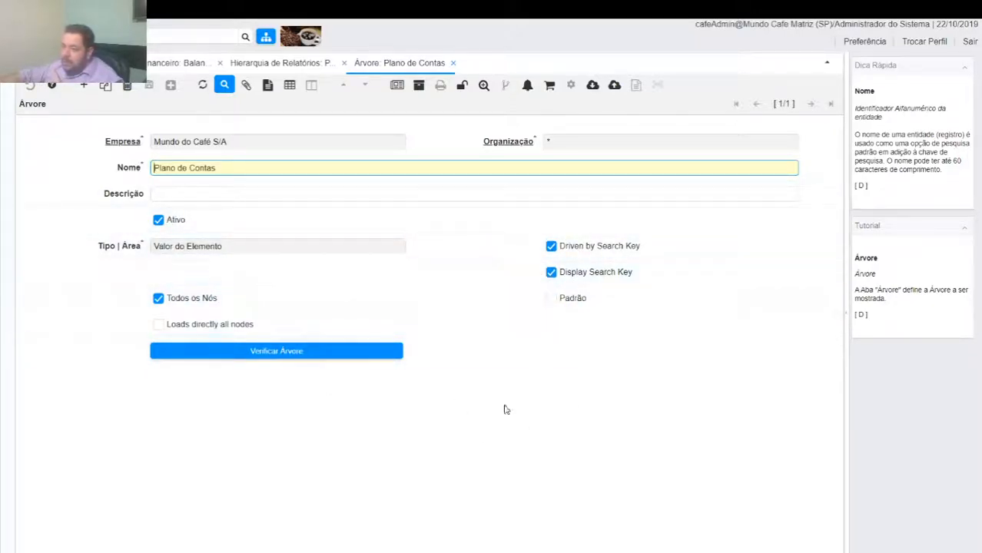
click(552, 299)
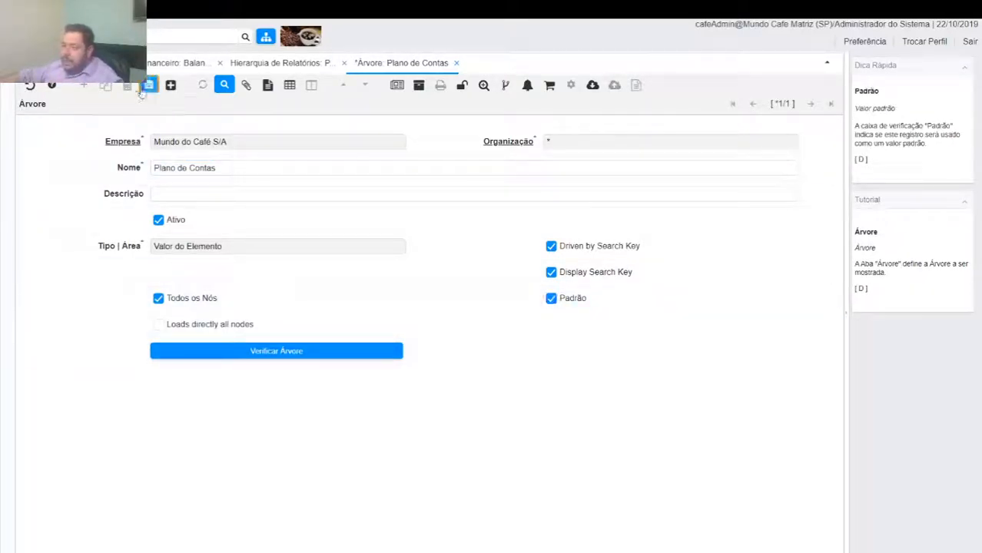
click(148, 84)
Run an advanced search of the tree records with the condition Padrão = Sim
click(224, 85)
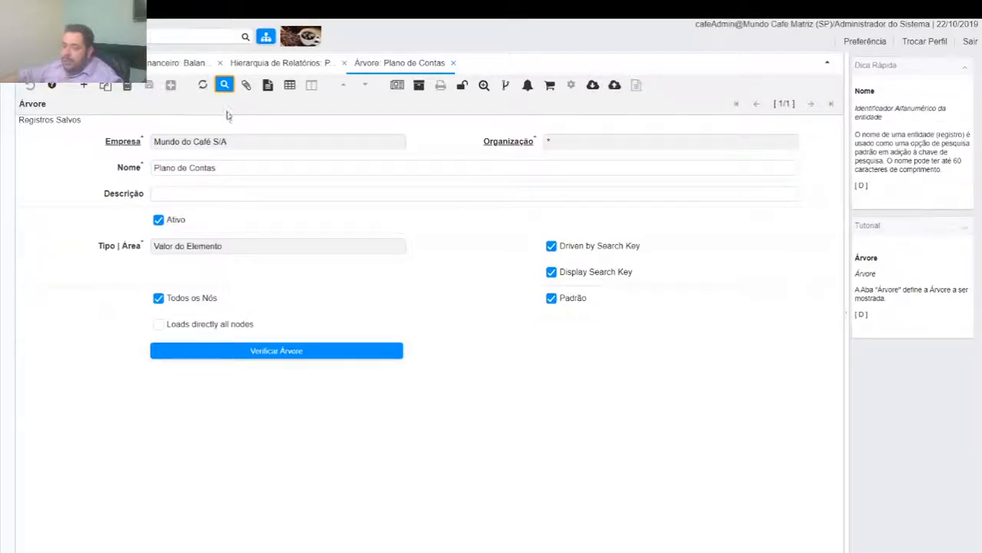
click(136, 133)
click(215, 192)
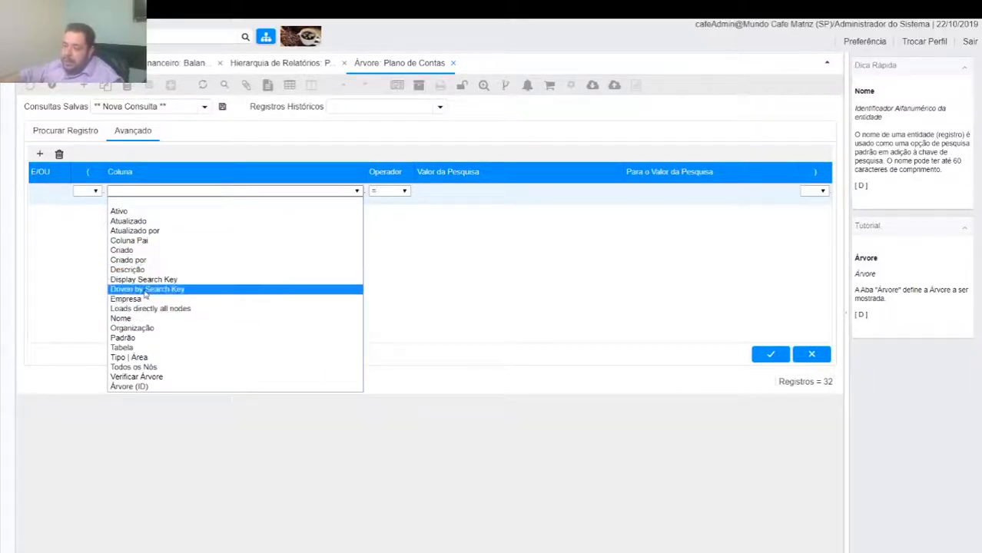
click(143, 338)
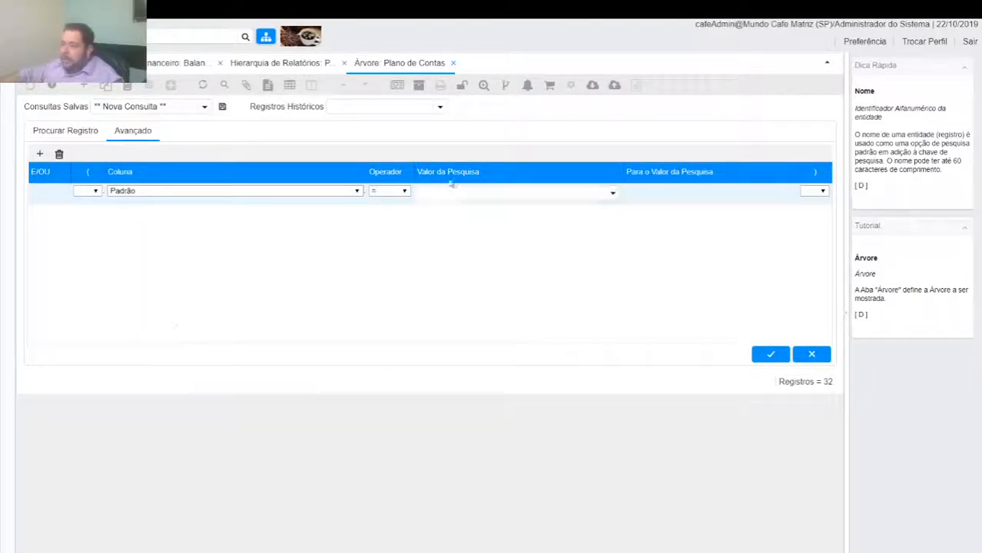
click(522, 194)
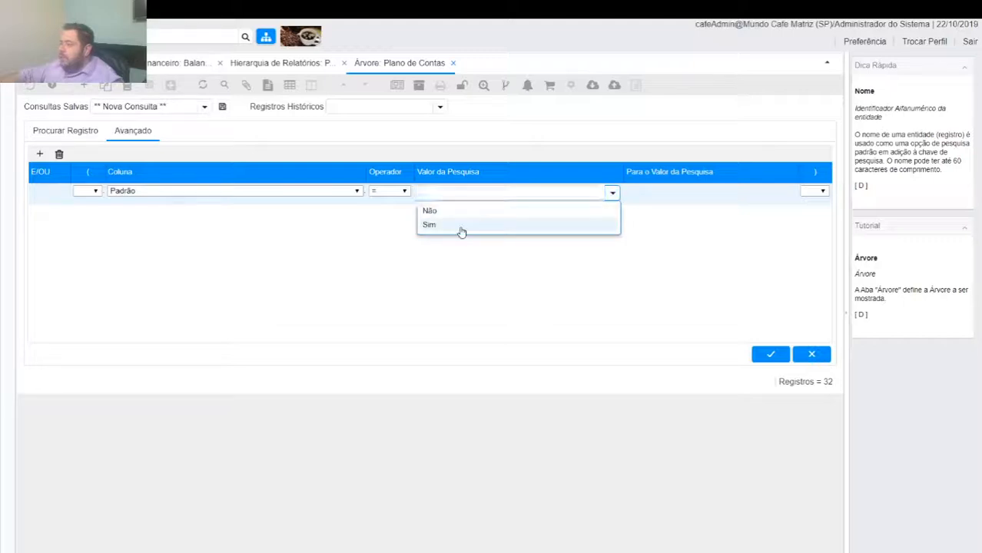
click(461, 227)
click(755, 352)
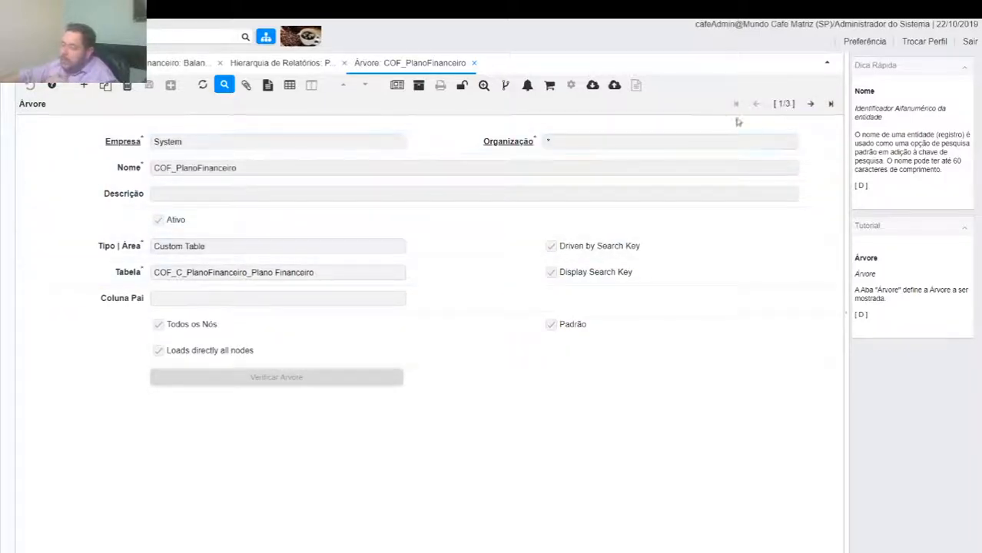
Browse the remaining default tree records, then close the Árvore and Hierarquia de Relatórios windows
click(810, 103)
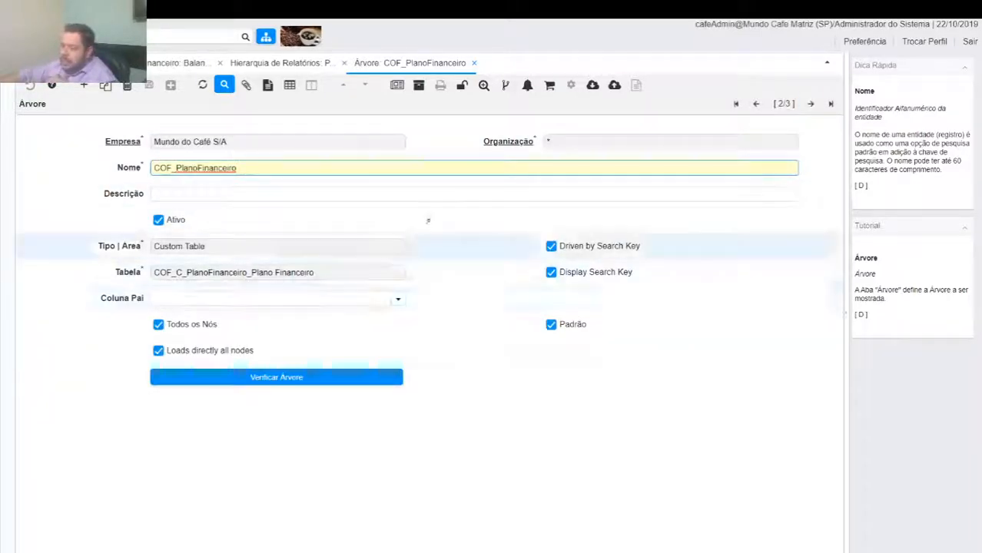
click(809, 103)
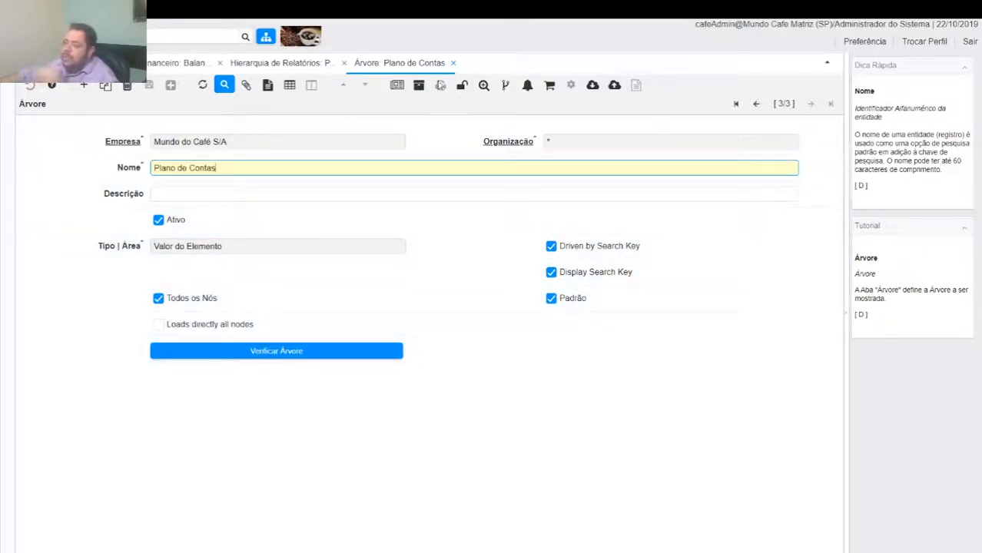
click(453, 65)
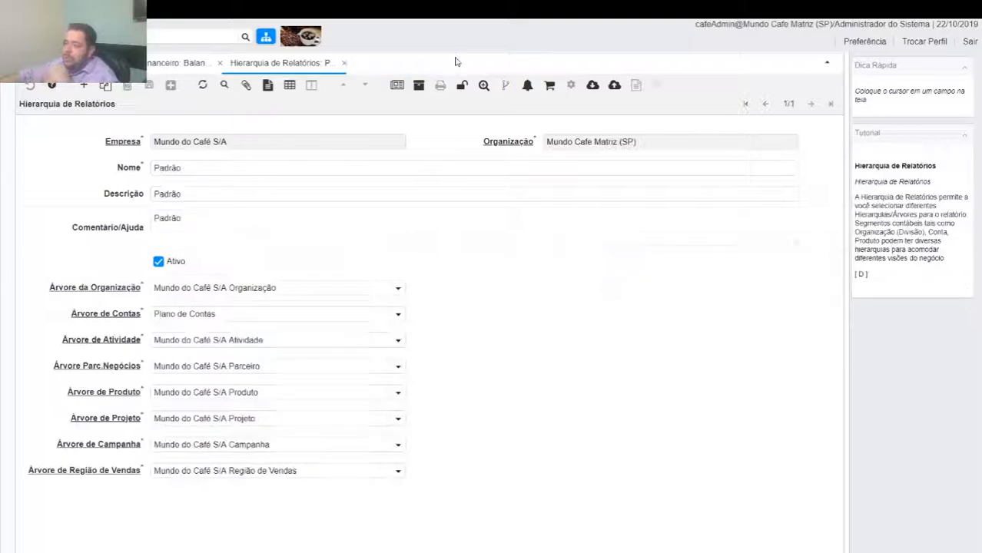
click(344, 64)
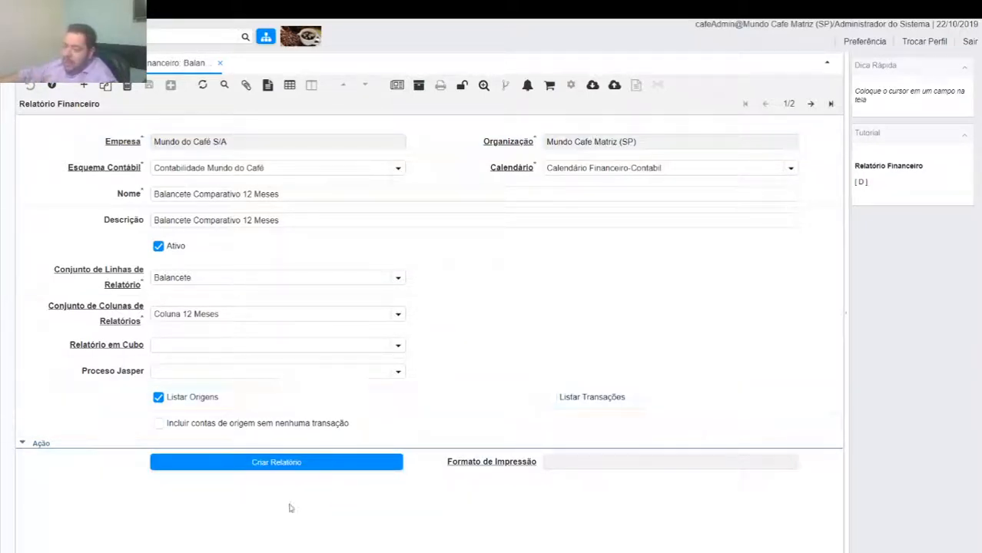
Compare the settings of the Balancete Comparativo 12 Meses and CUSTOS/ DESPESAS - Comparativo 12 Meses financial reports
click(278, 465)
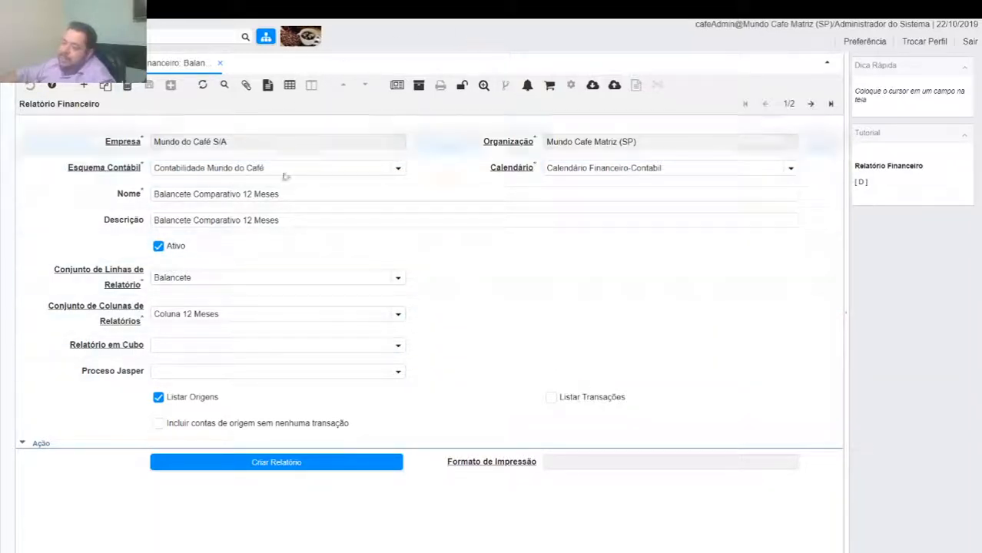
click(810, 103)
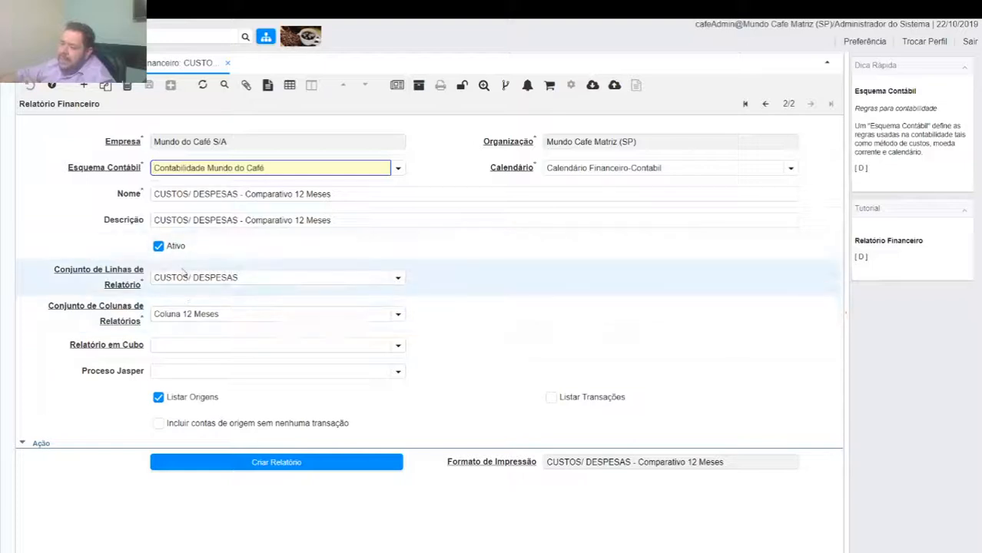
click(765, 103)
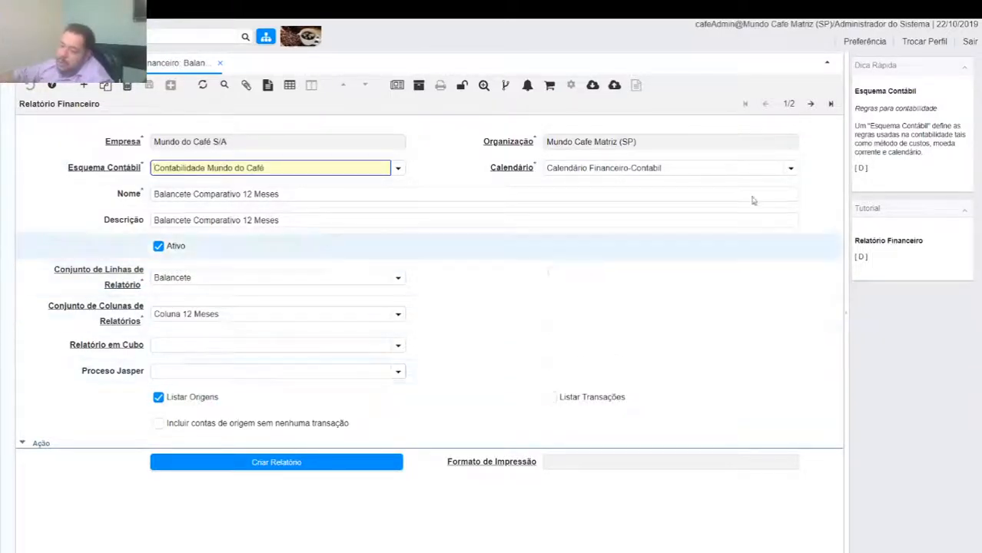
click(810, 103)
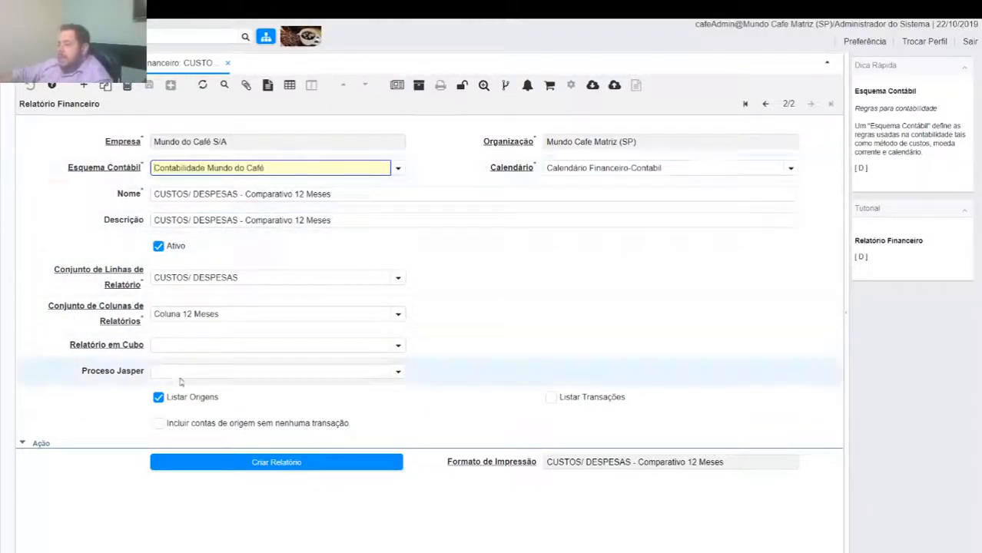
Check the Relatório em Cubo options, then enable Incluir contas de origem sem nenhuma transação for the CUSTOS/ DESPESAS report and save it
click(398, 347)
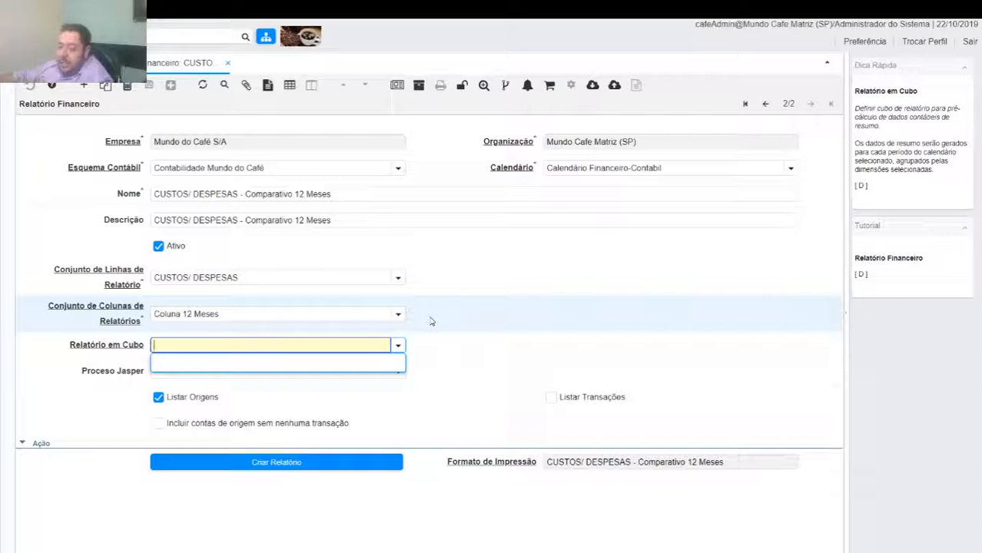
click(429, 322)
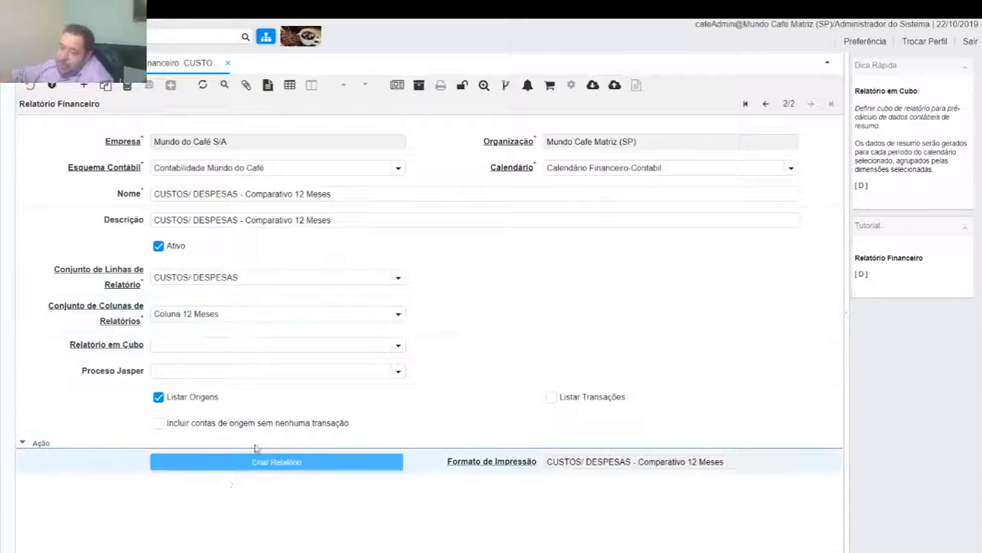
click(160, 423)
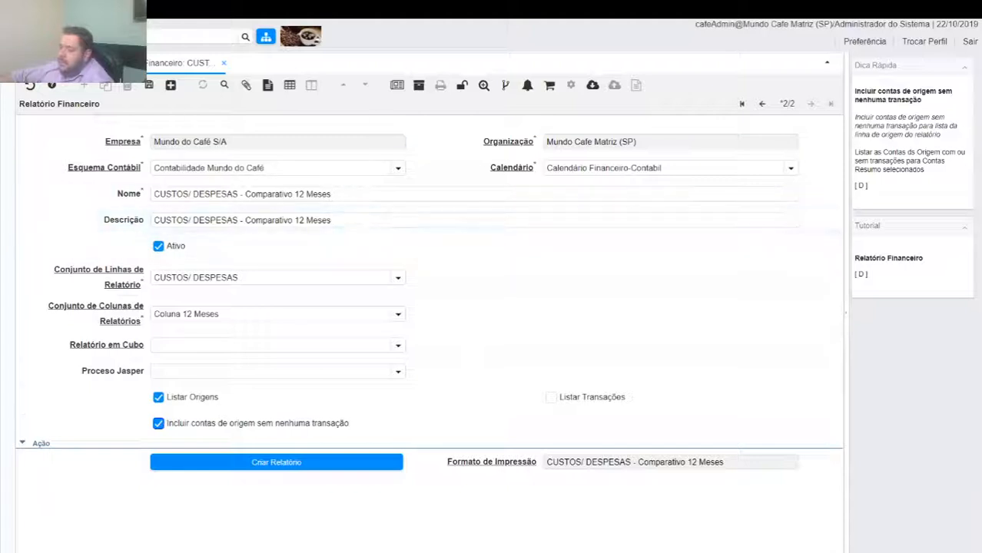
click(149, 84)
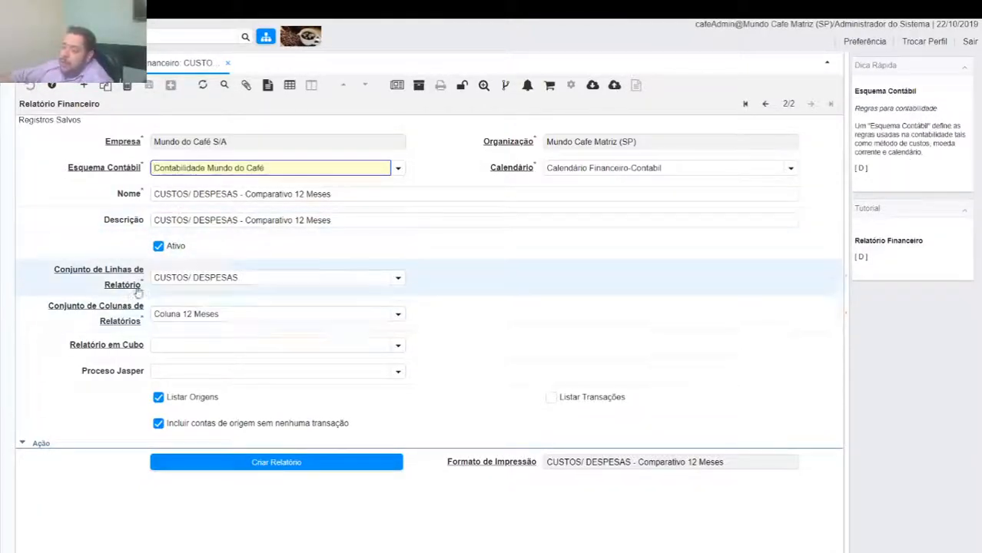
Open the report's Coluna 12 Meses column set and CUSTOS/ DESPESAS line set, and return to the column set
click(109, 315)
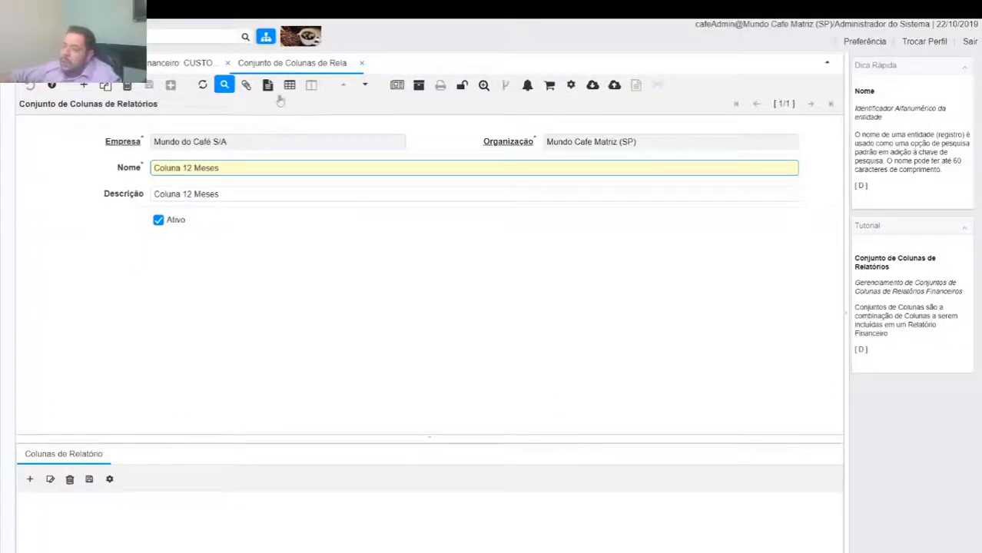
click(170, 61)
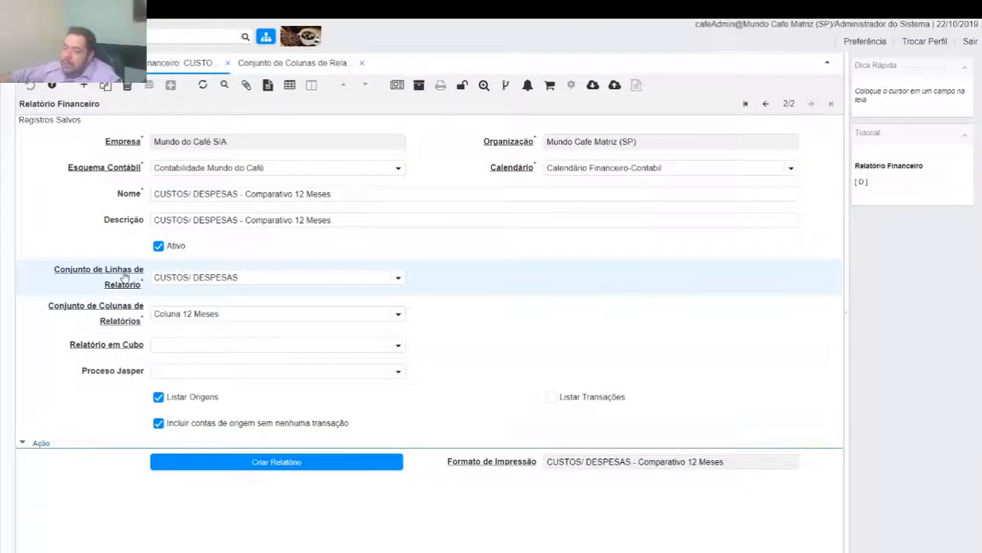
click(123, 278)
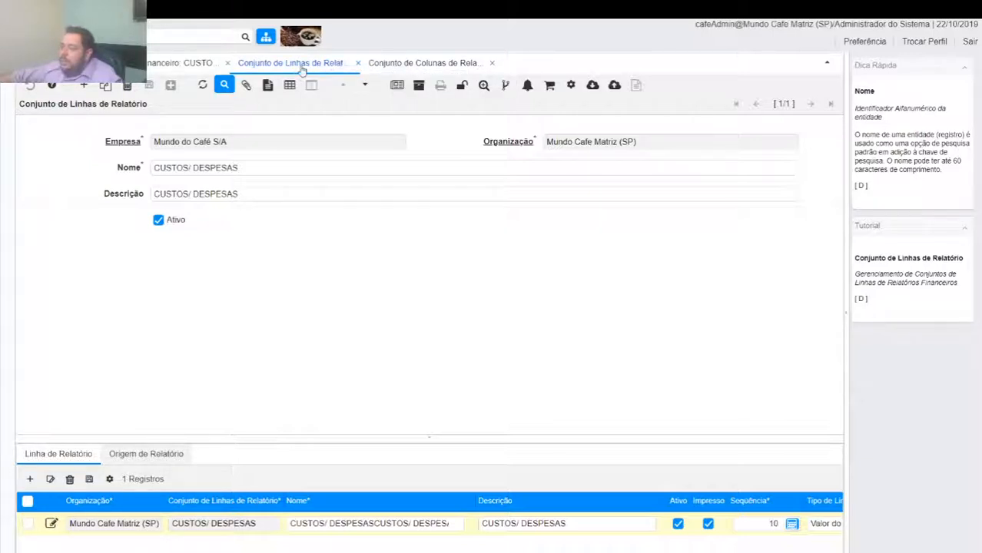
click(433, 66)
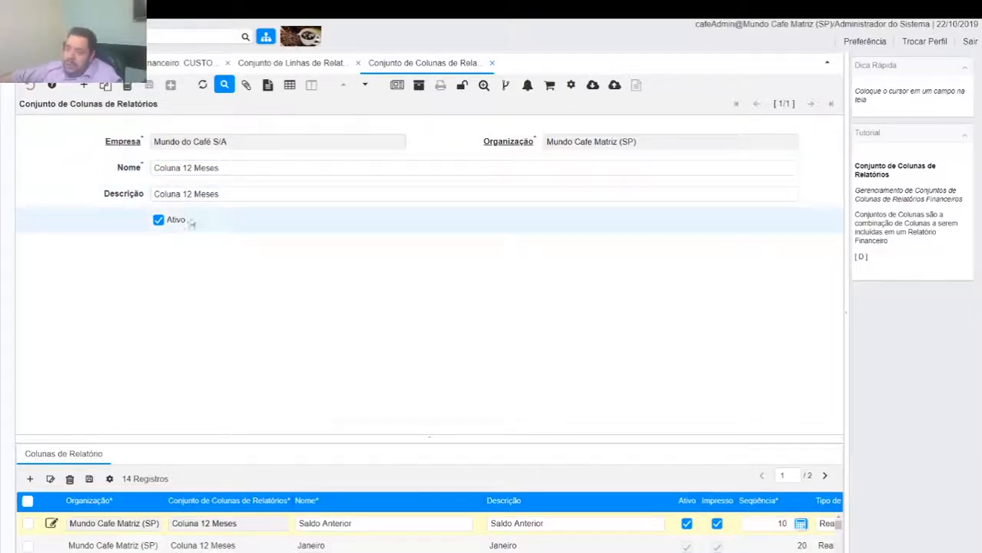
Open the Saldo Anterior column record and review its Tipo de Lançamento and Tipo de Valor options, keeping Balanço (Sinal Contabilizado)
click(88, 453)
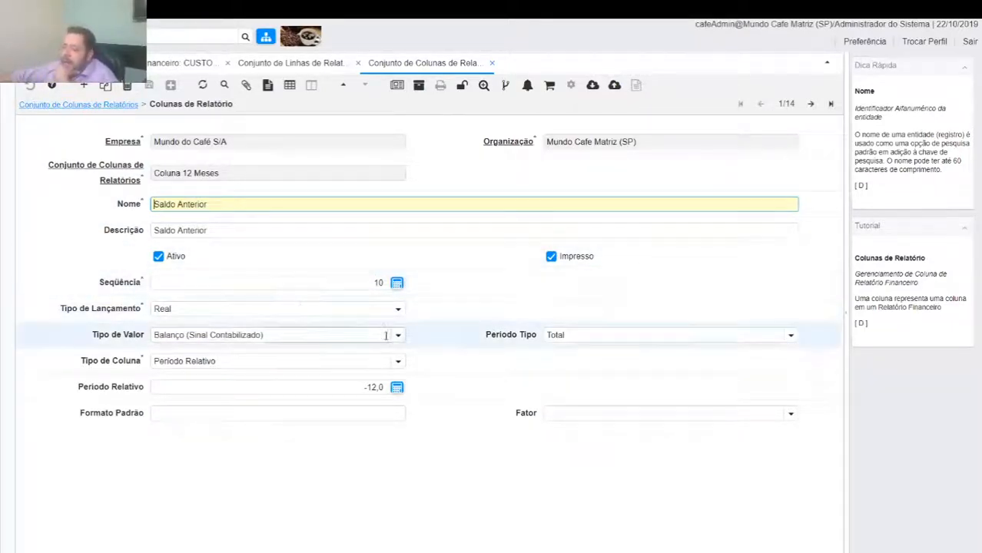
click(398, 309)
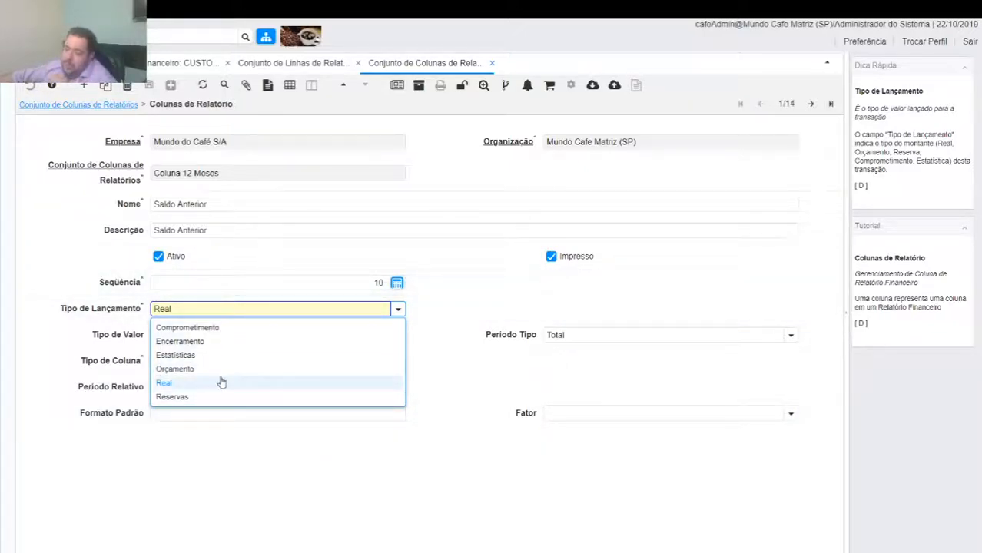
click(436, 262)
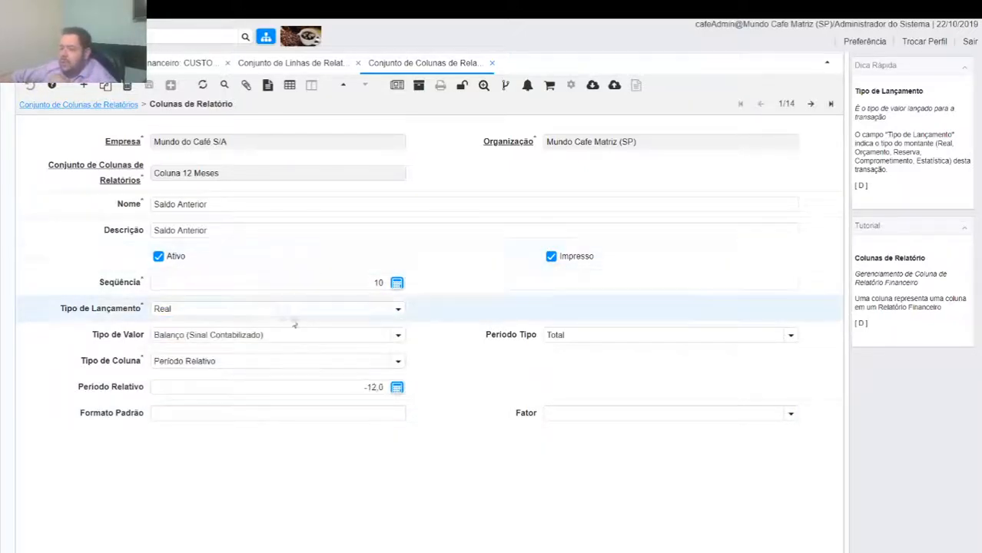
click(400, 337)
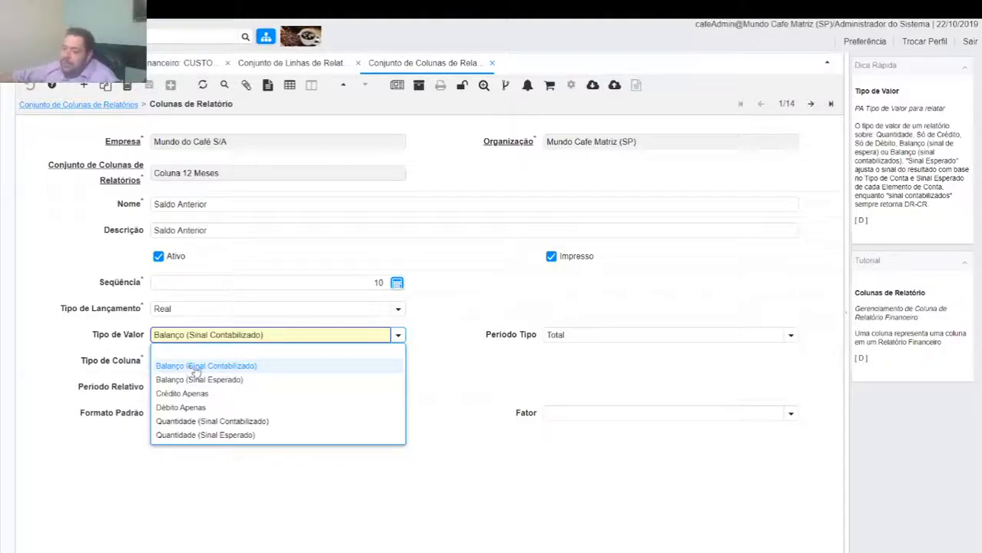
click(196, 367)
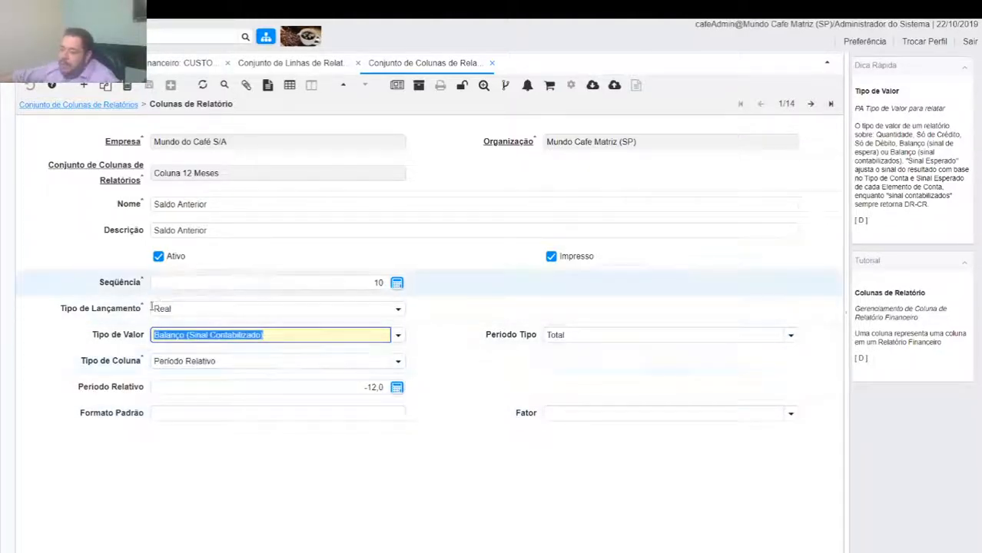
Review the Período Tipo, Tipo de Coluna and Fator options of the Saldo Anterior column
click(791, 337)
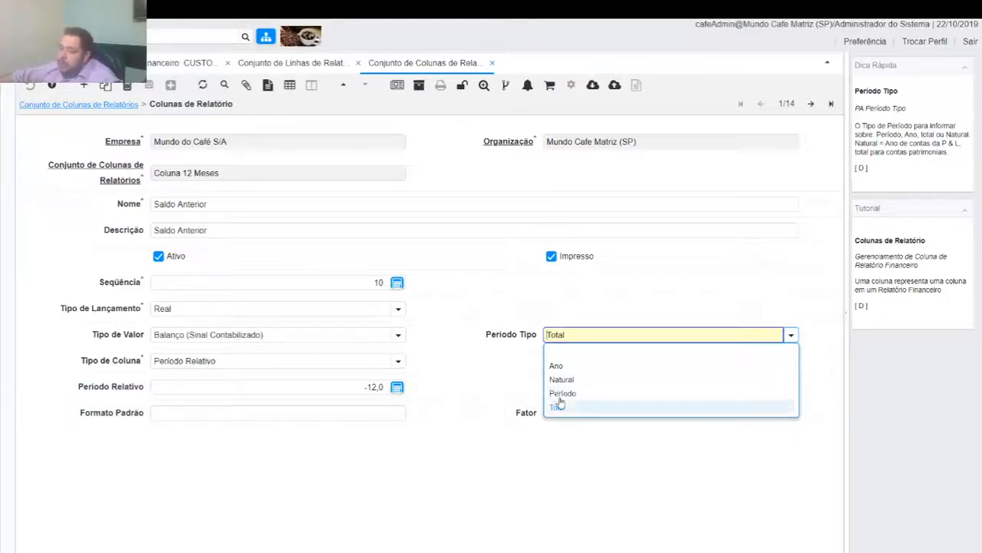
click(506, 320)
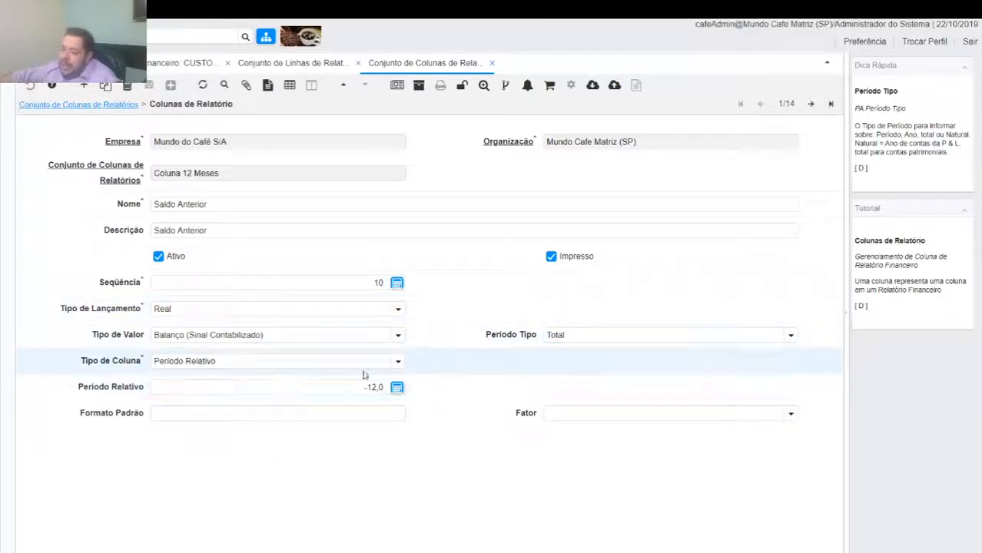
click(399, 362)
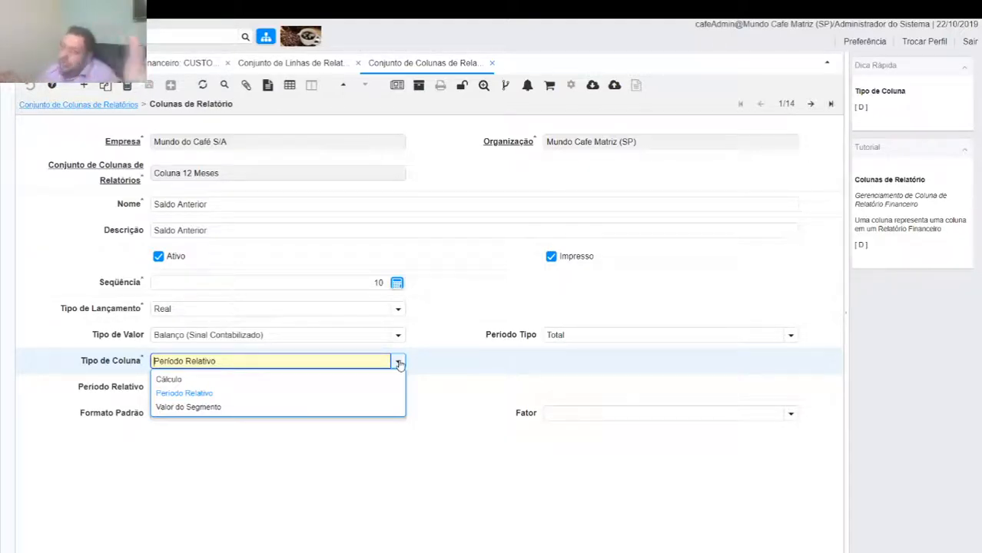
click(492, 369)
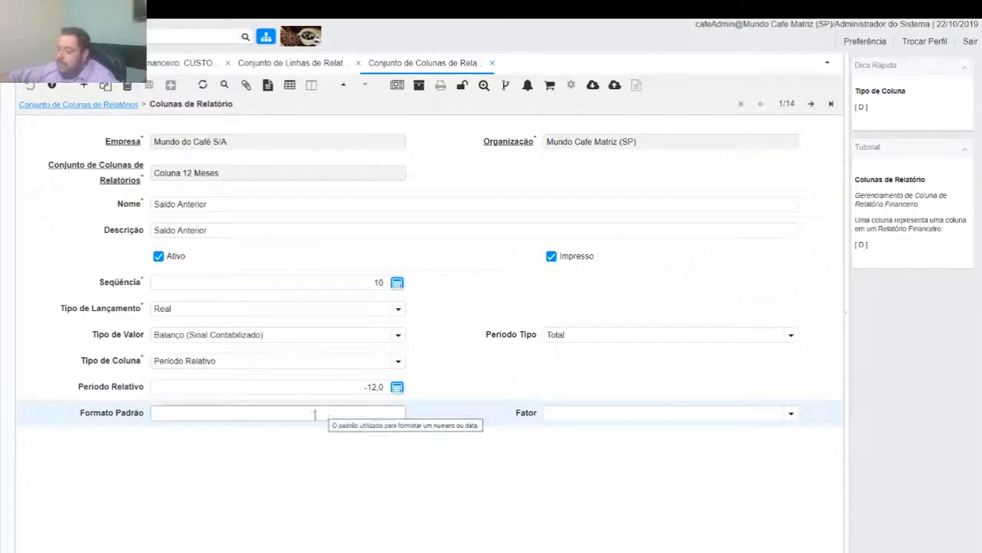
click(778, 413)
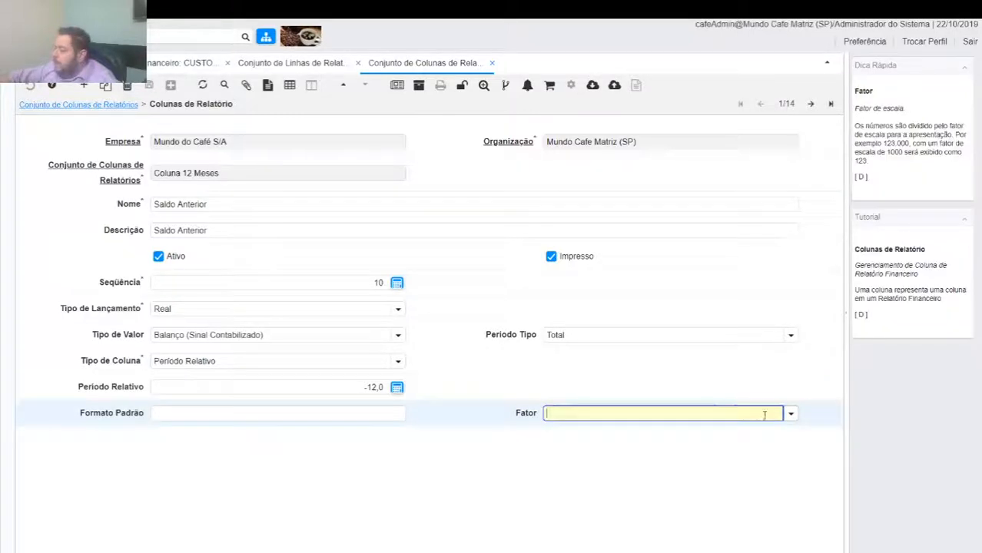
click(789, 414)
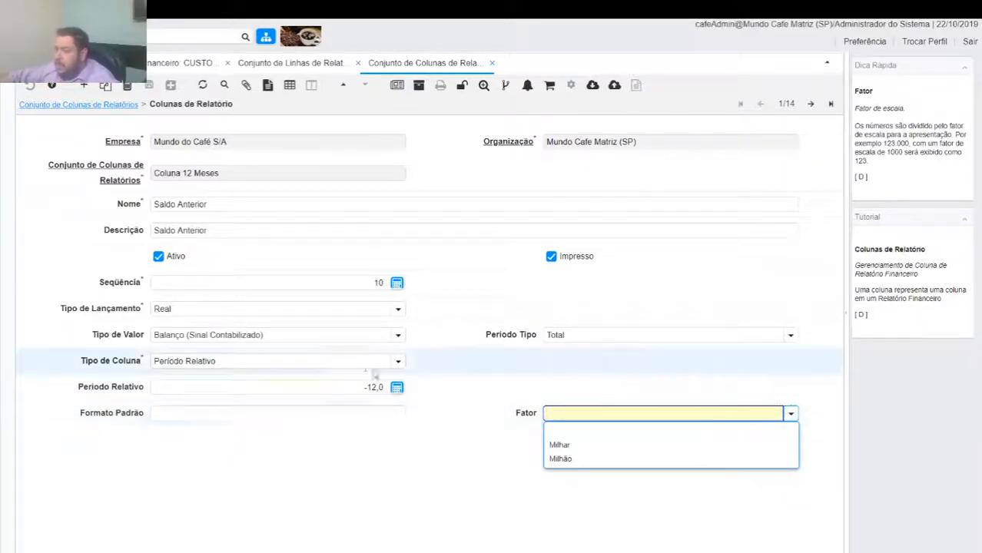
Browse the column records from Janeiro through Saldo Final, comparing the Dezembro and Saldo Final period settings
click(810, 104)
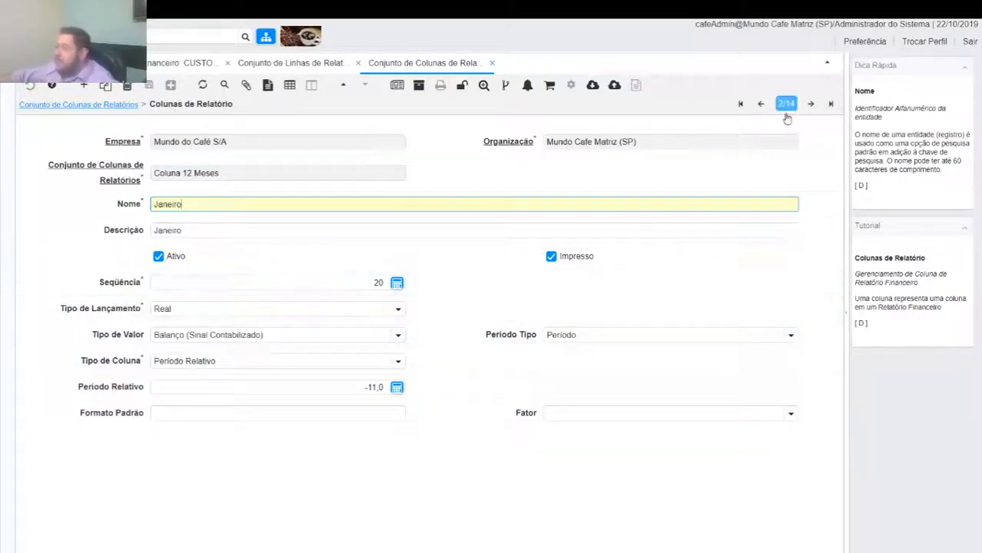
click(810, 105)
click(810, 105)
click(811, 105)
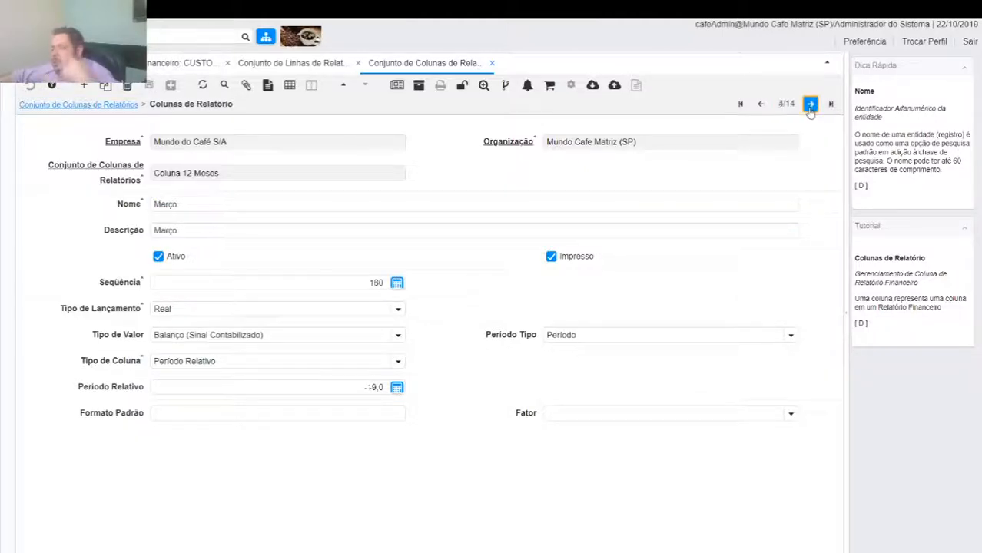
click(810, 106)
click(811, 106)
click(811, 105)
click(811, 105)
click(811, 105)
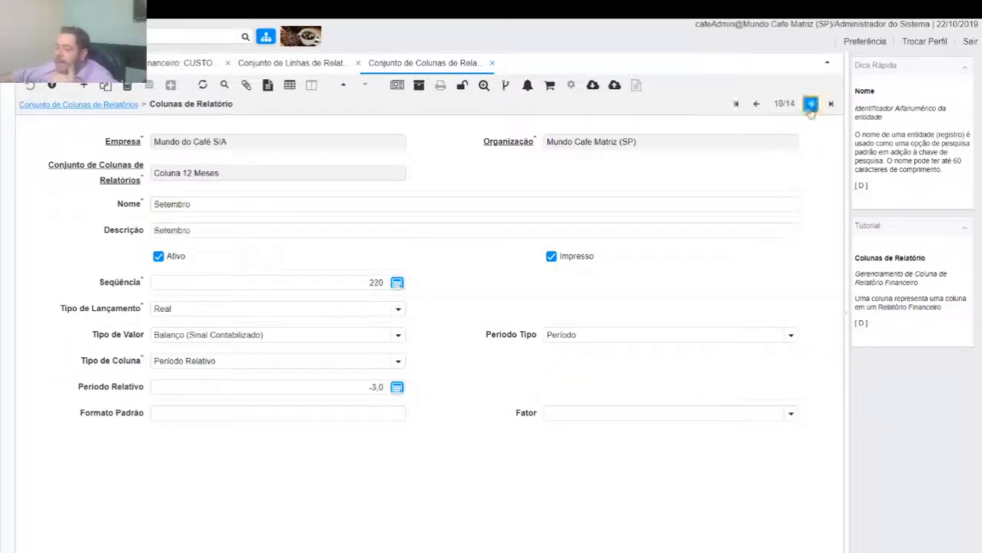
click(810, 106)
click(810, 105)
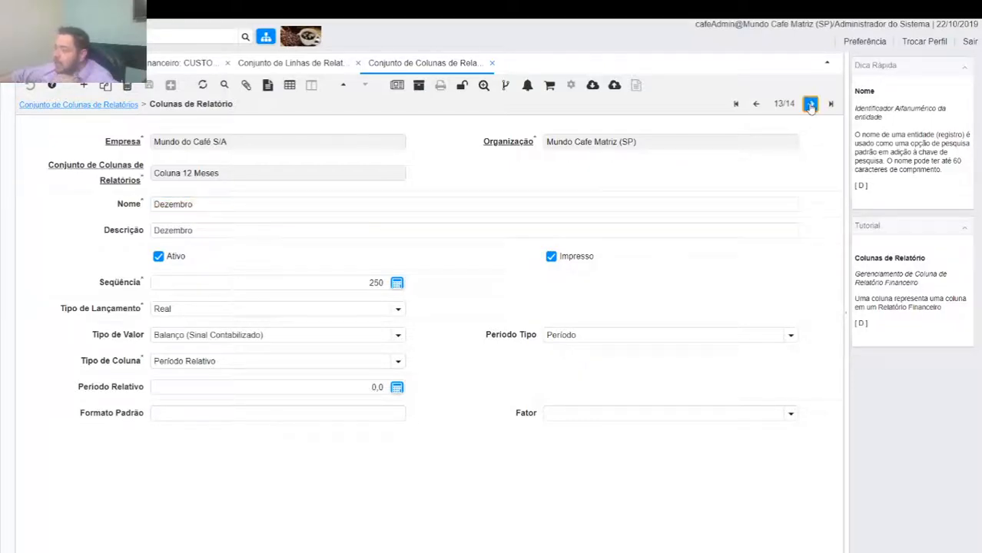
click(810, 105)
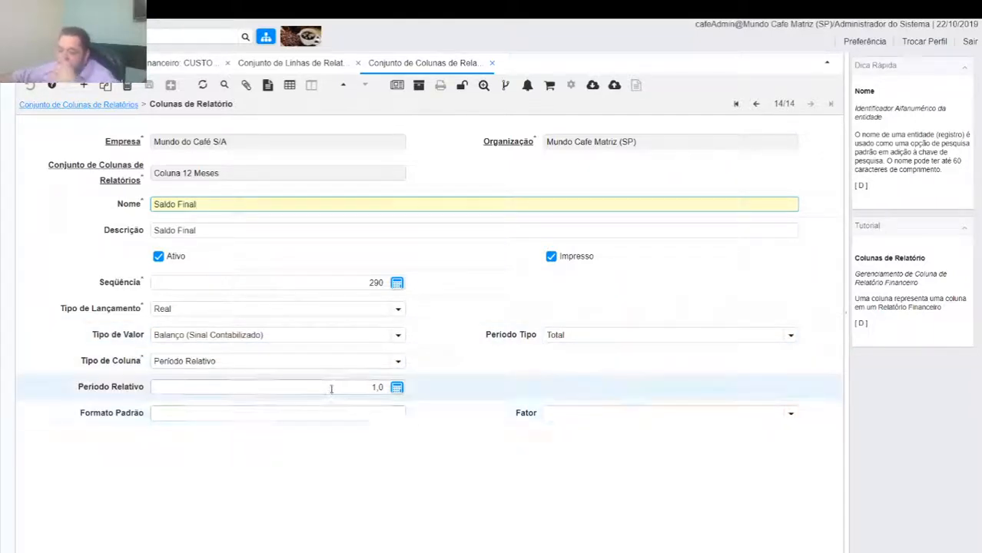
click(756, 103)
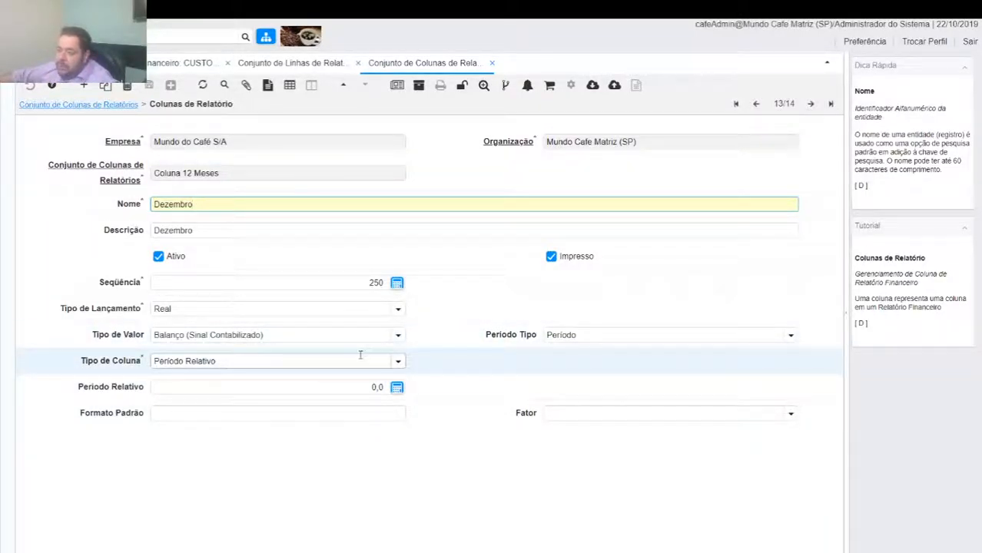
click(811, 104)
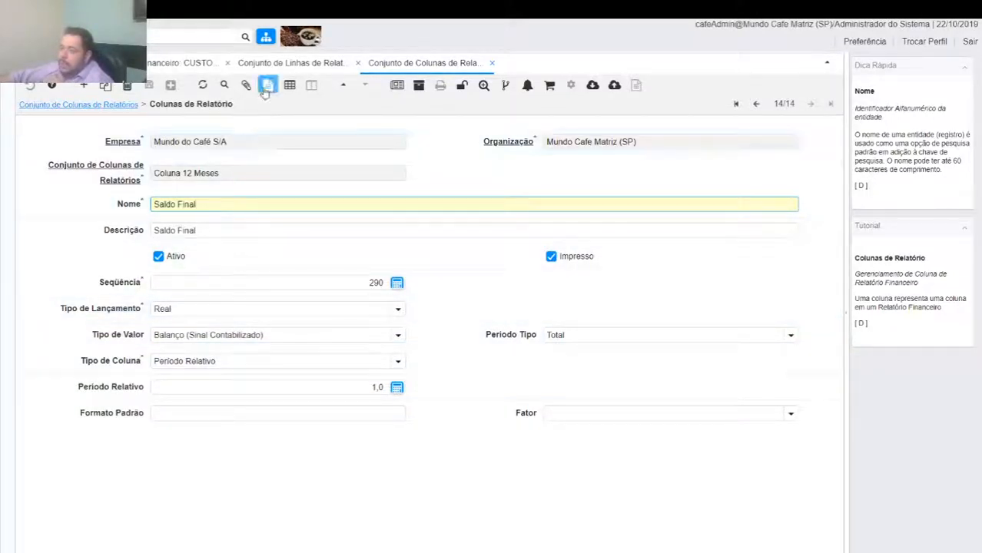
Start creating the CUSTOS/ DESPESAS - Comparativo 12 Meses report for fiscal period dez-19, and cancel the creation
click(191, 63)
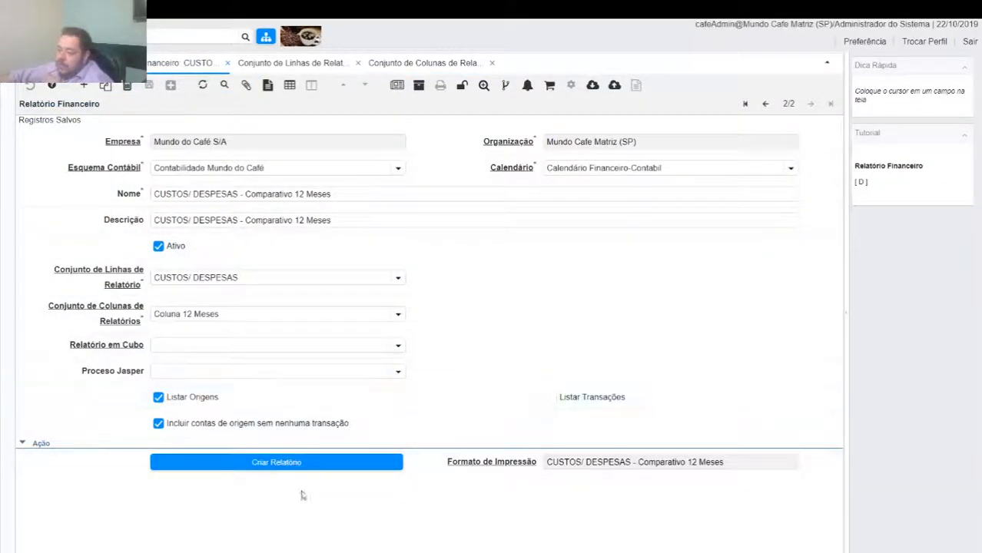
click(296, 463)
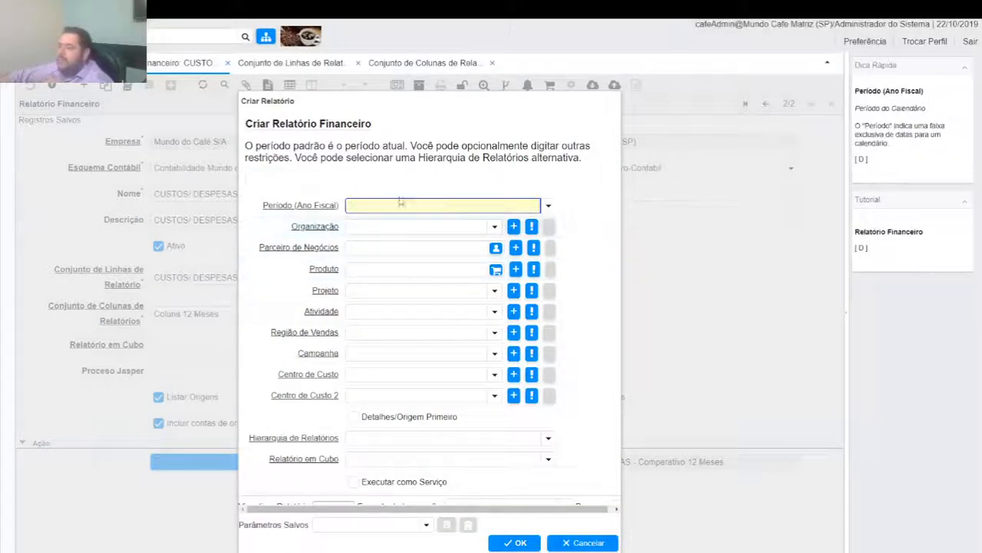
click(548, 205)
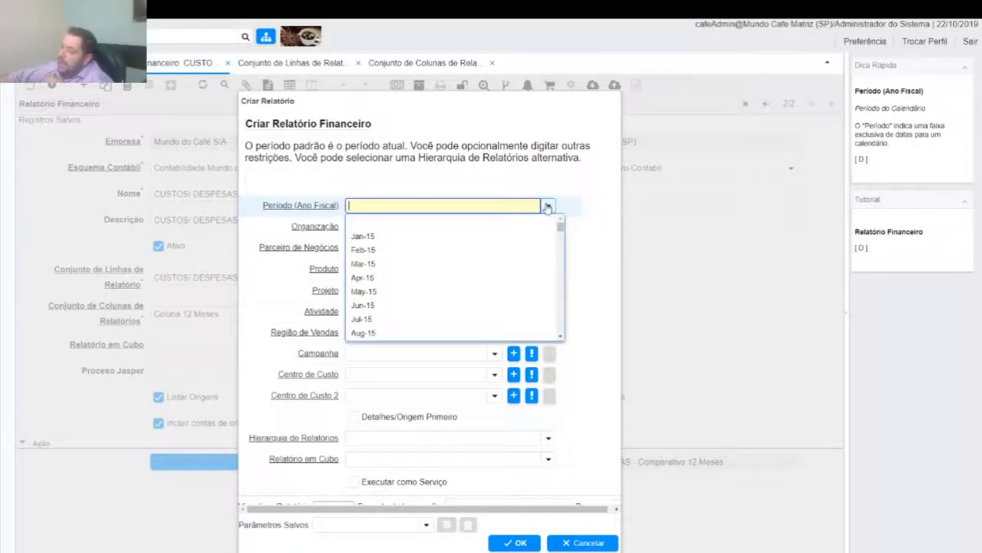
scroll(457, 251, down, 5)
scroll(461, 252, down, 15)
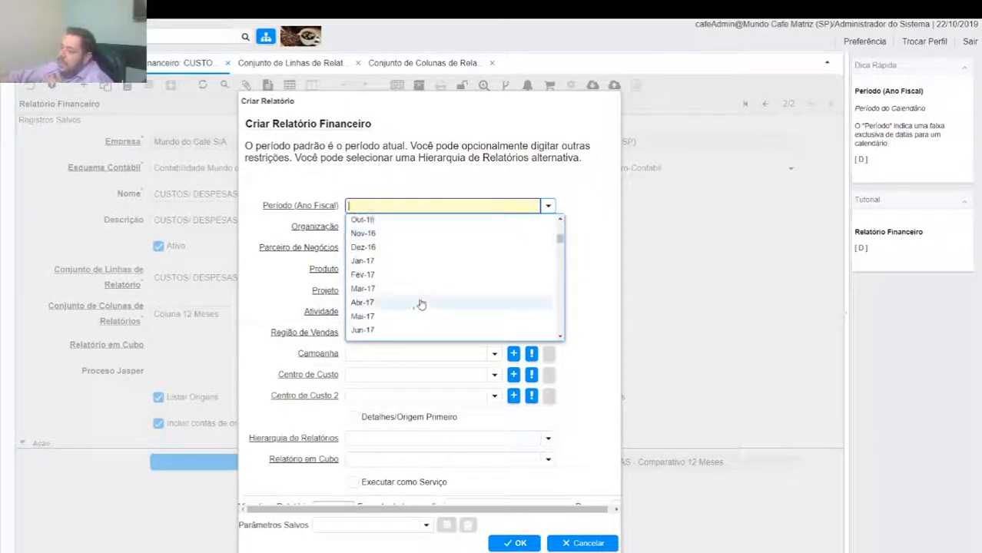
scroll(402, 307, up, 3)
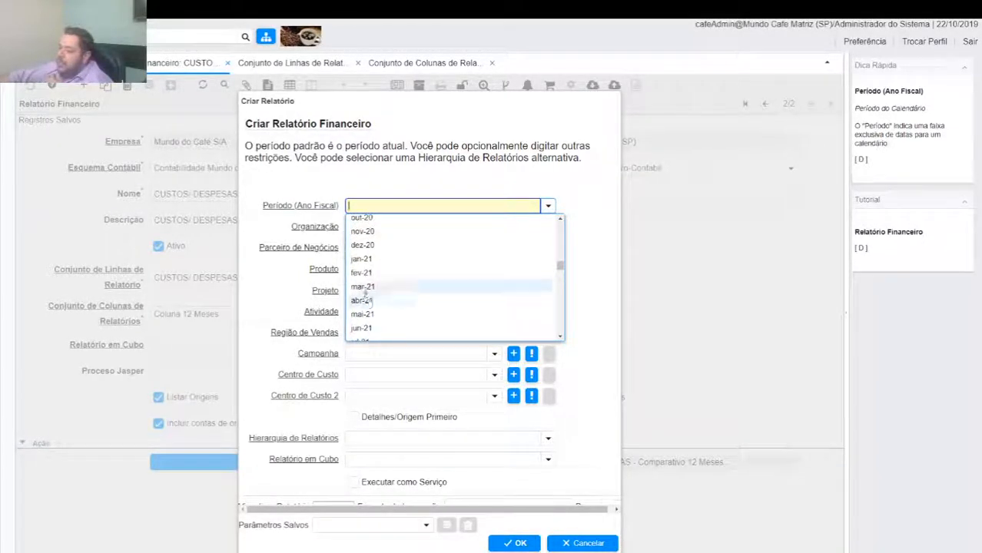
scroll(370, 254, up, 5)
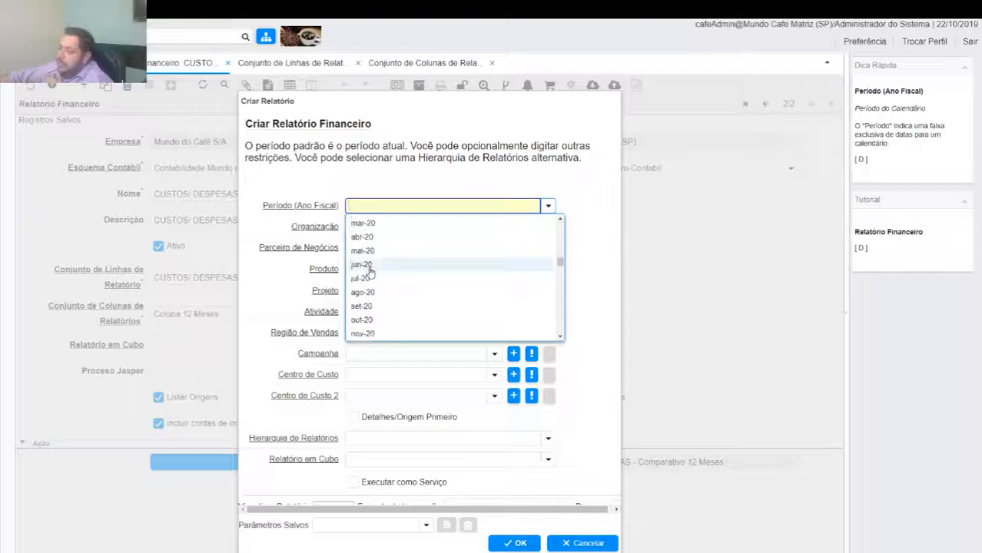
scroll(370, 276, up, 3)
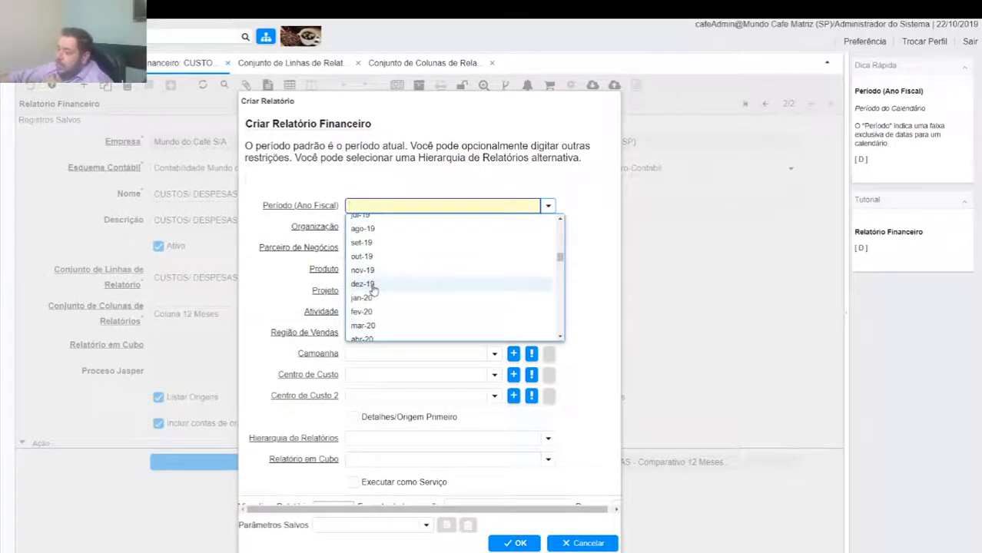
click(362, 284)
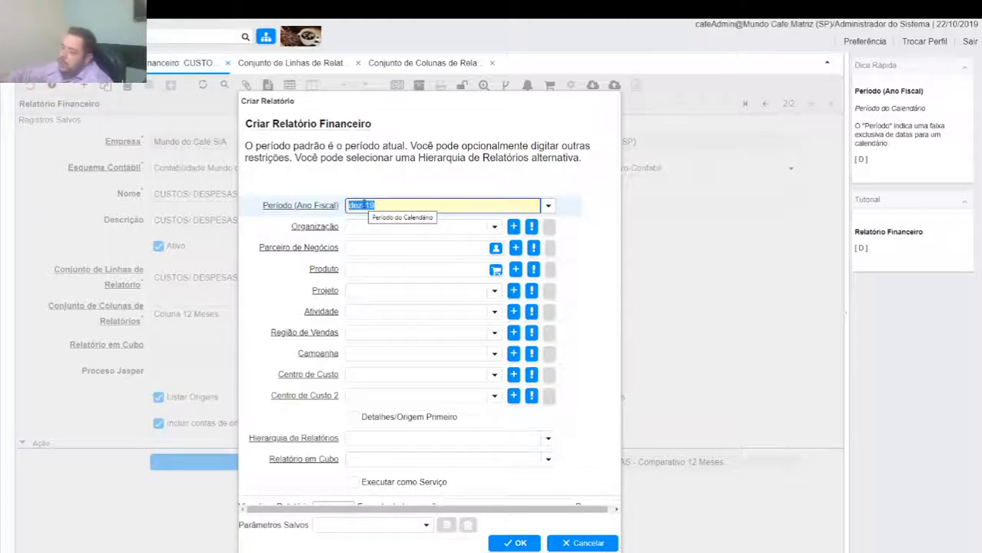
click(586, 543)
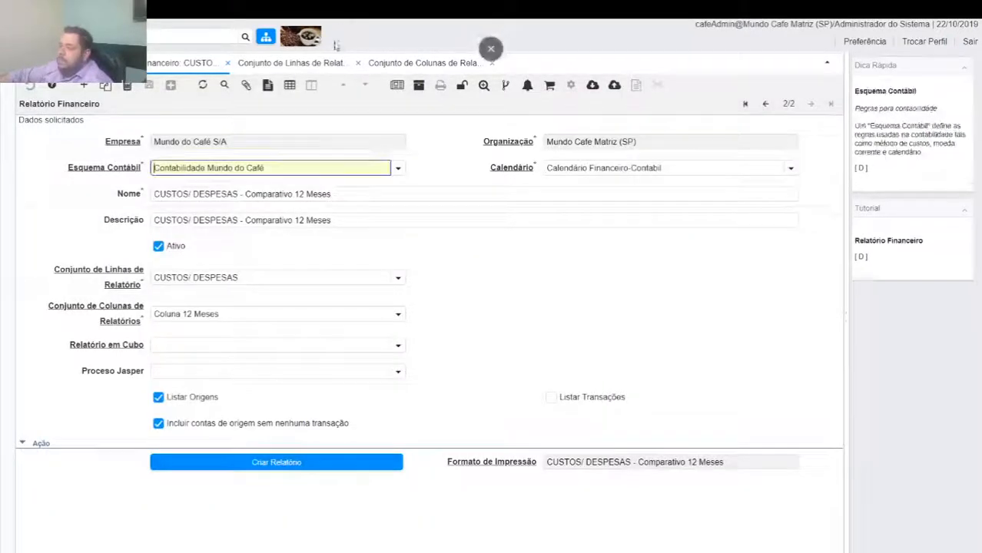
Check the CUSTOS/ DESPESAS line set, and return to the Saldo Final column to review its Tipo de Valor
click(290, 62)
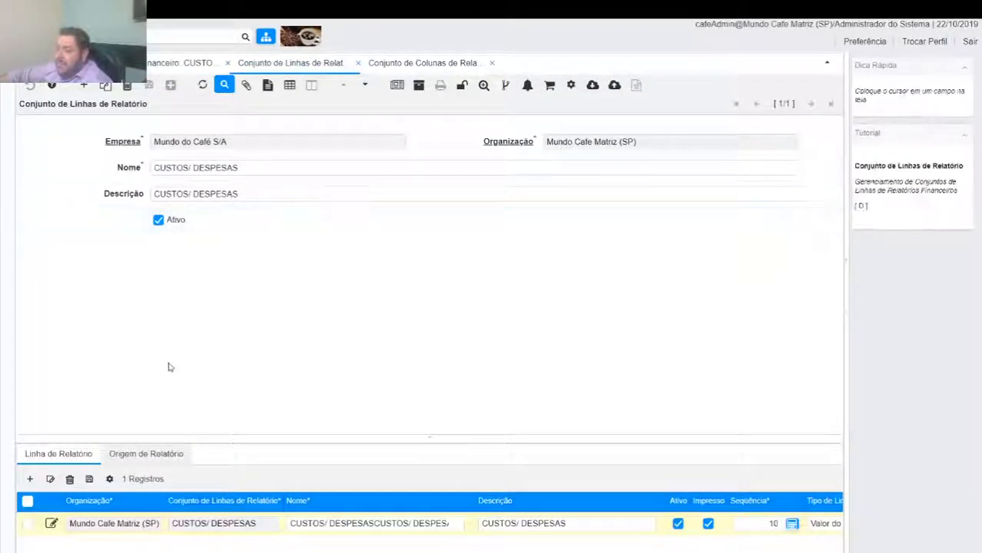
click(419, 61)
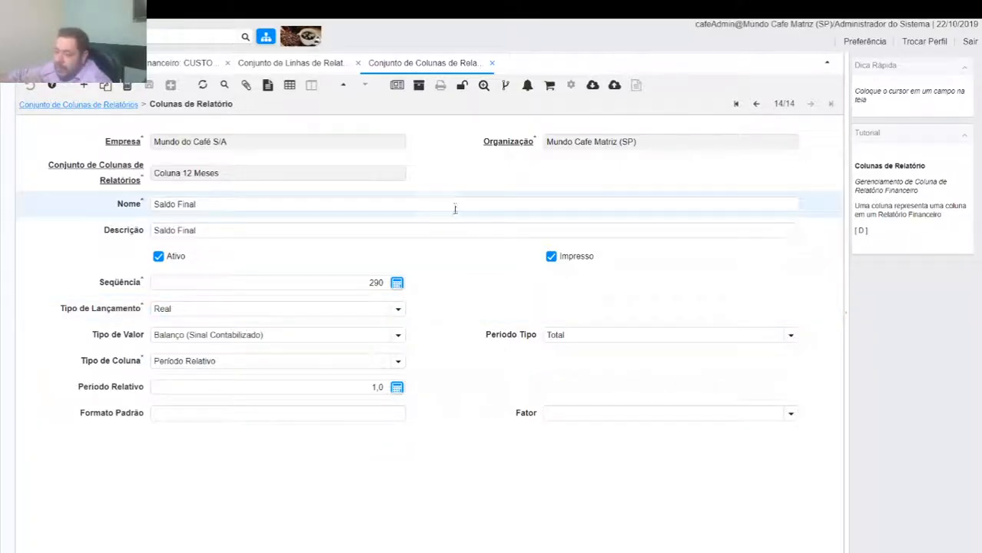
click(398, 335)
click(480, 313)
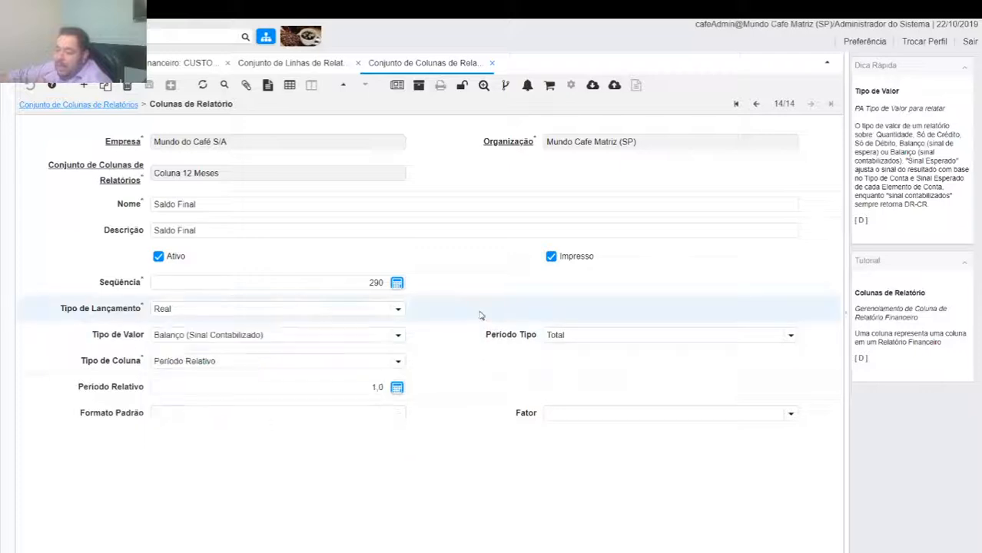
Try Saldo Final as a Cálculo column with Soma (Op1+Op2), view the Operando 1 choices, and discard the changes
click(396, 361)
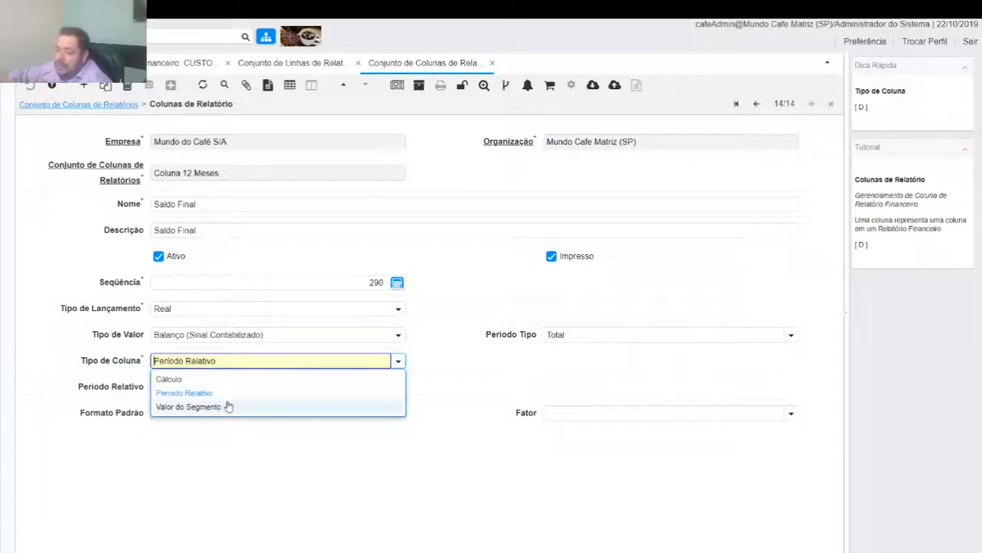
click(199, 380)
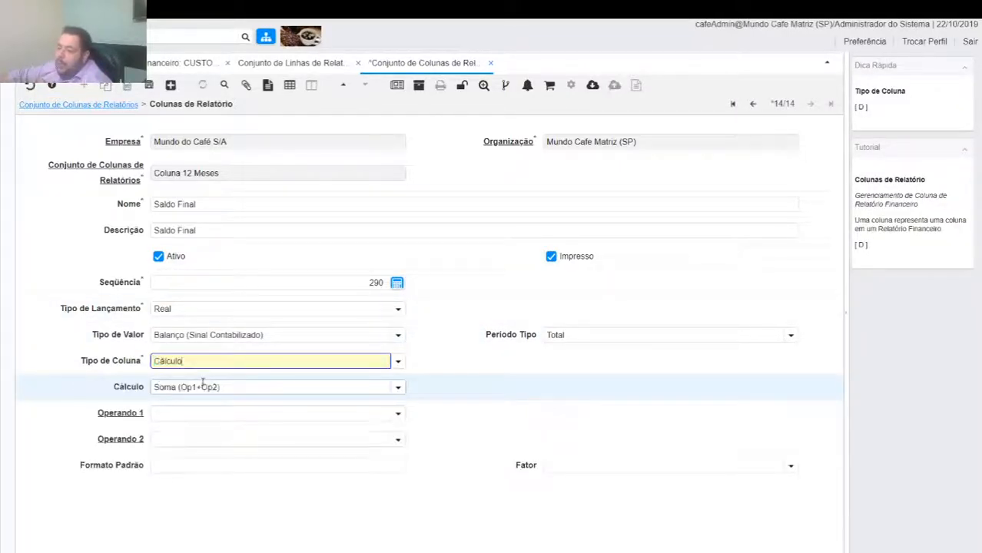
click(397, 388)
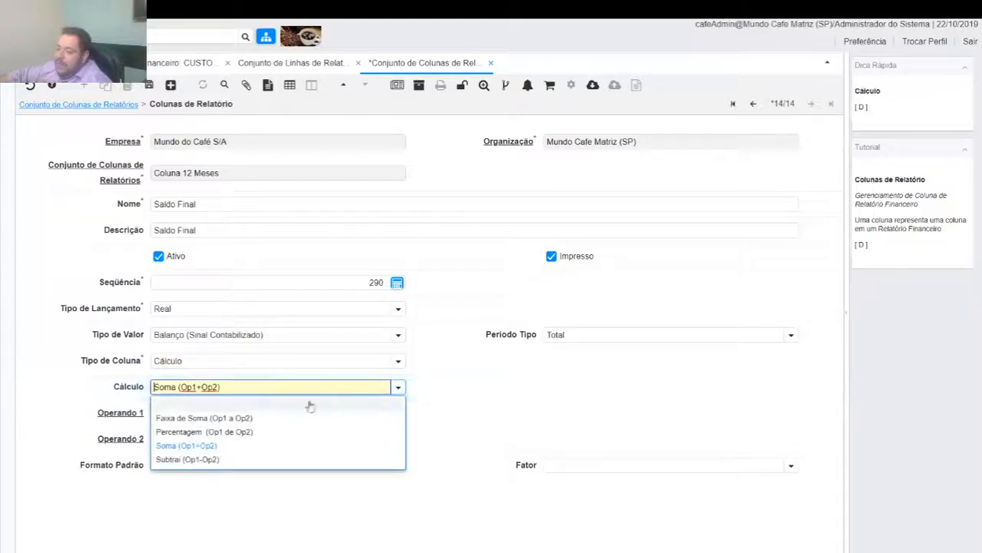
click(186, 446)
click(392, 415)
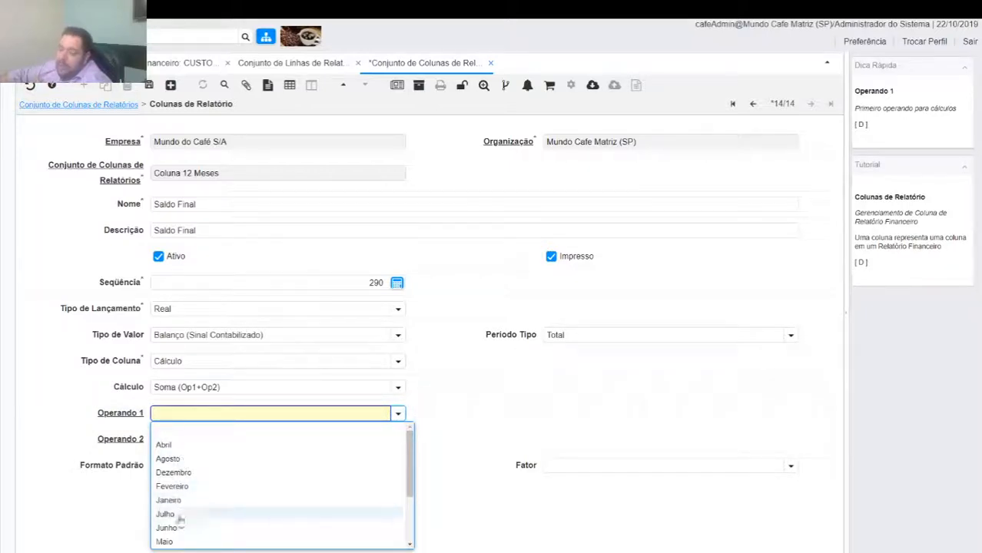
click(445, 154)
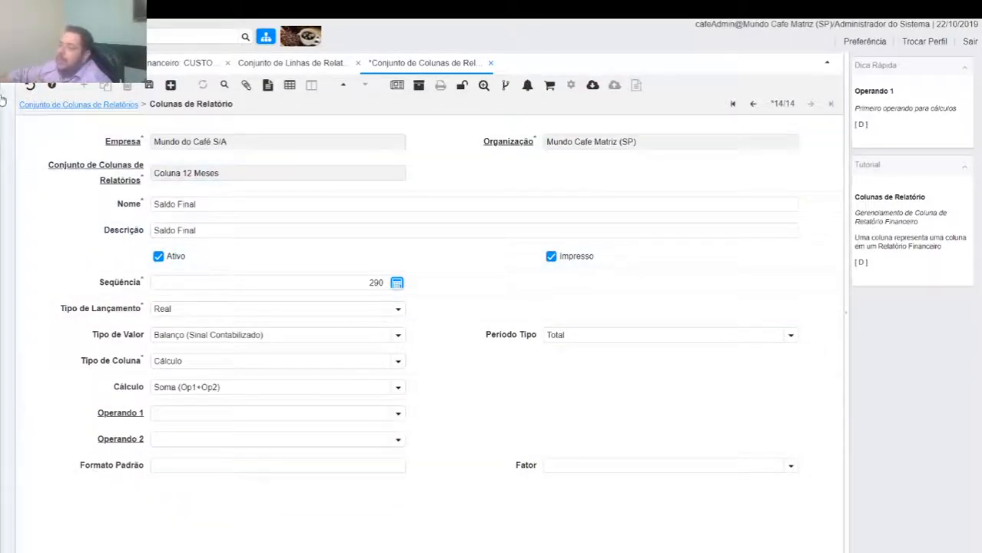
click(30, 85)
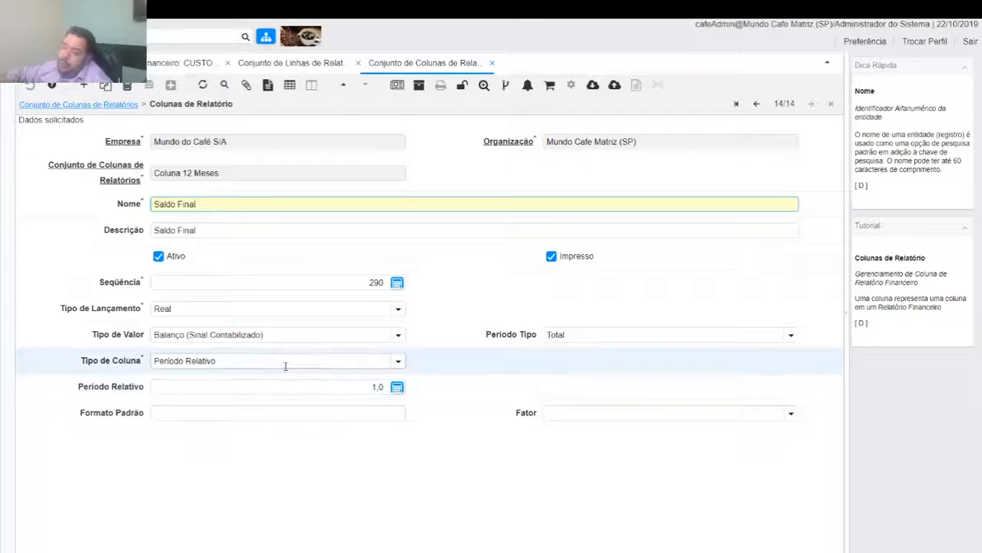
Switch Saldo Final's Tipo de Coluna to Cálculo again to review the calculation operations, and undo the change
click(398, 361)
click(230, 380)
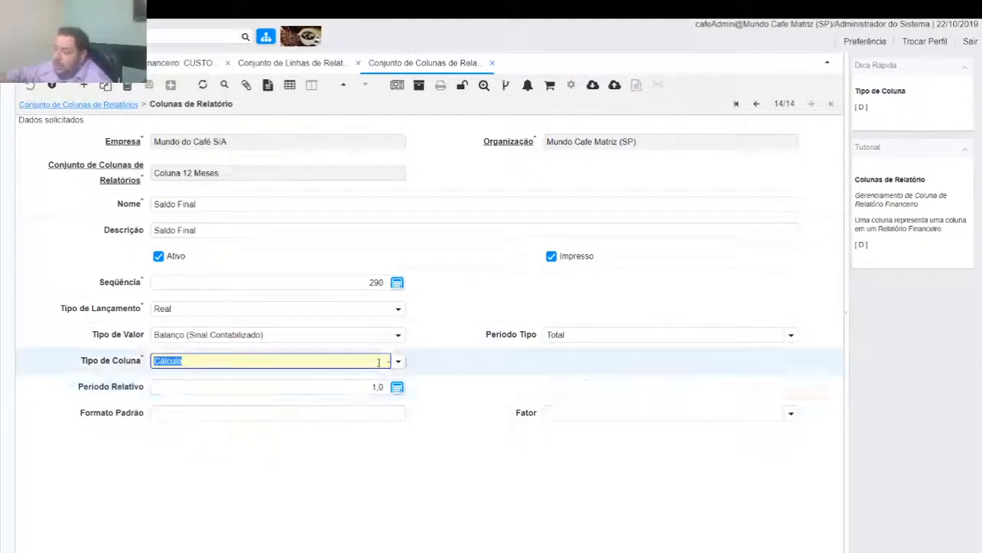
click(398, 388)
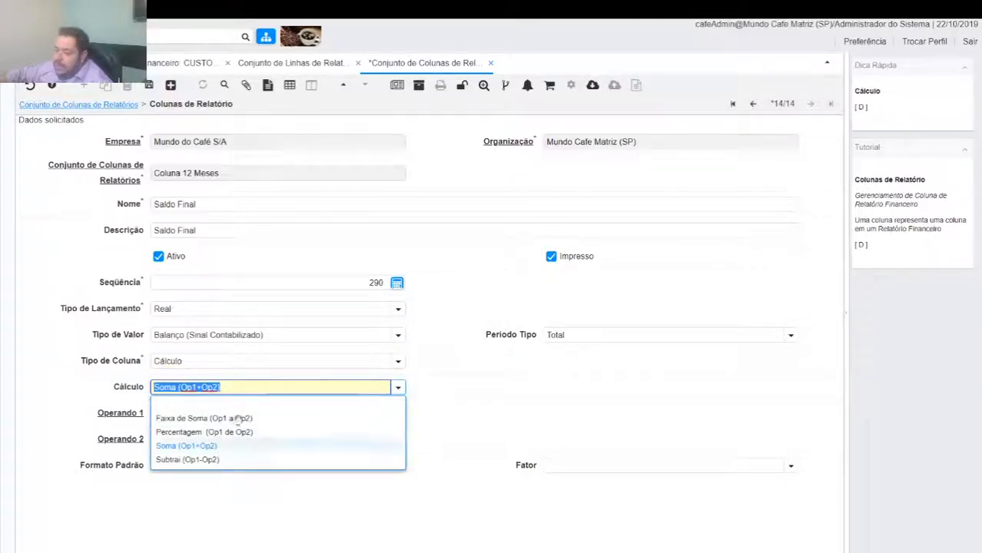
click(511, 329)
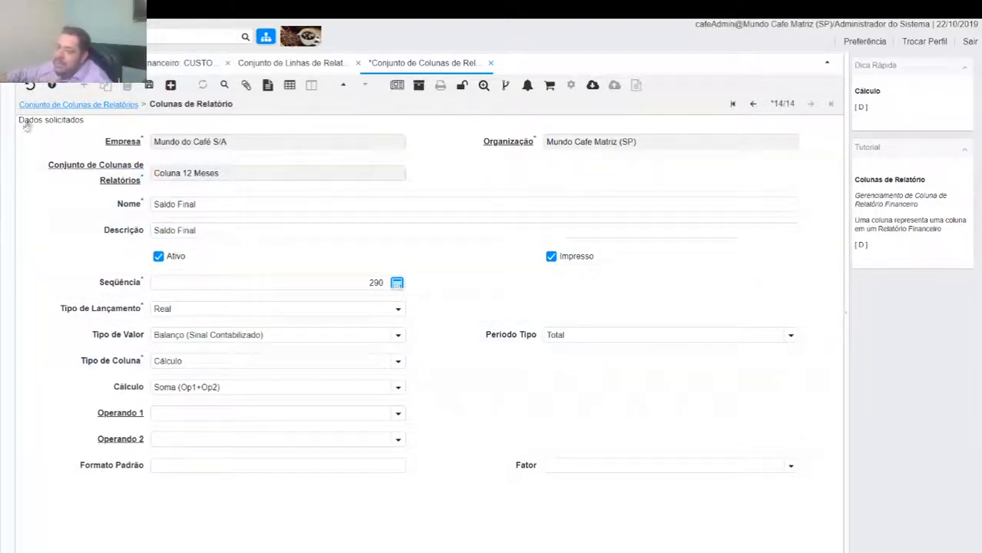
click(30, 85)
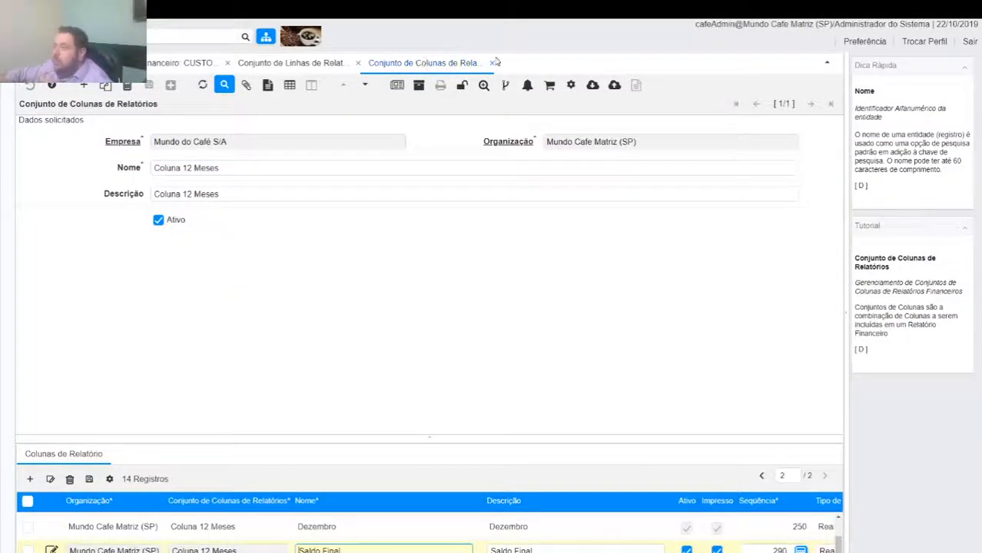
Close the column set and open the Origem de Relatório record of the CUSTOS/ DESPESAS report line
click(493, 64)
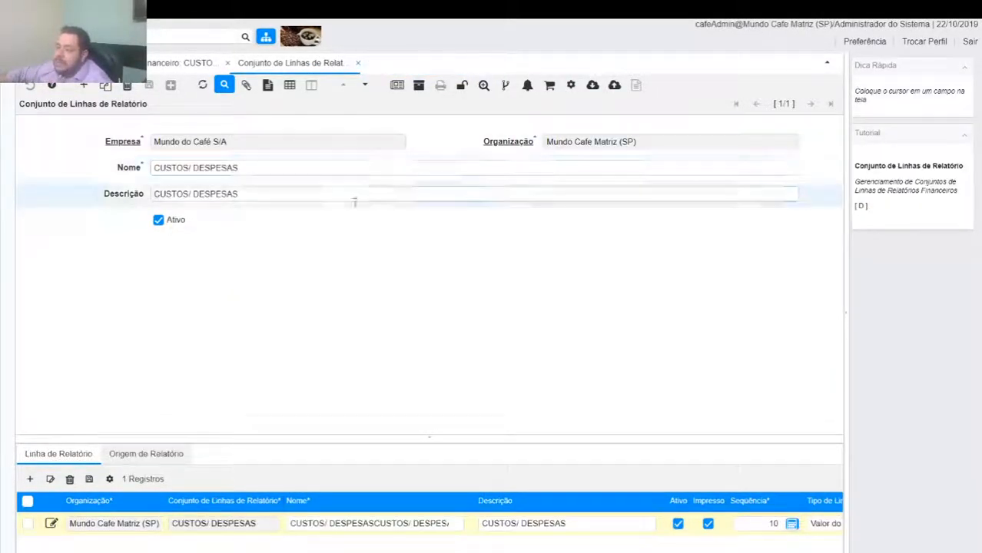
click(70, 458)
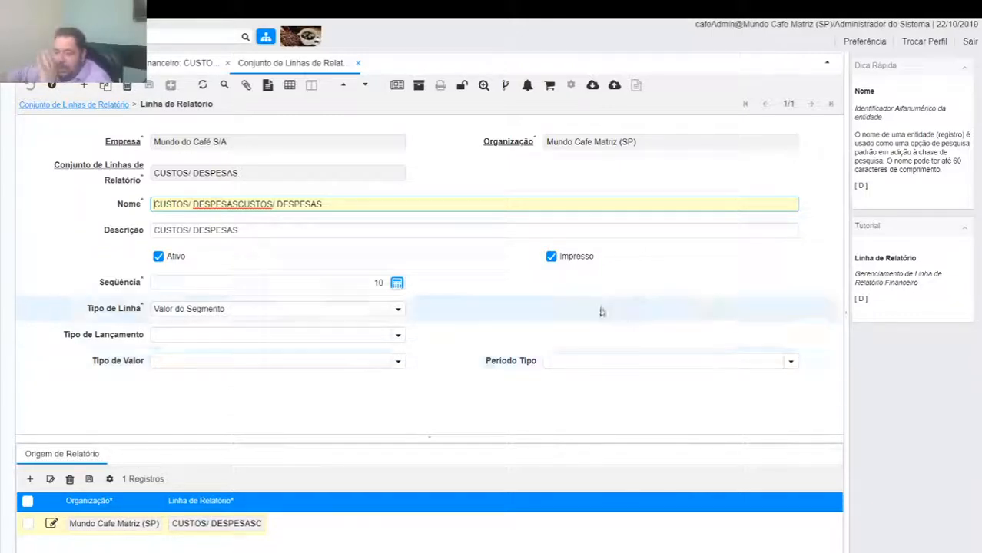
click(86, 460)
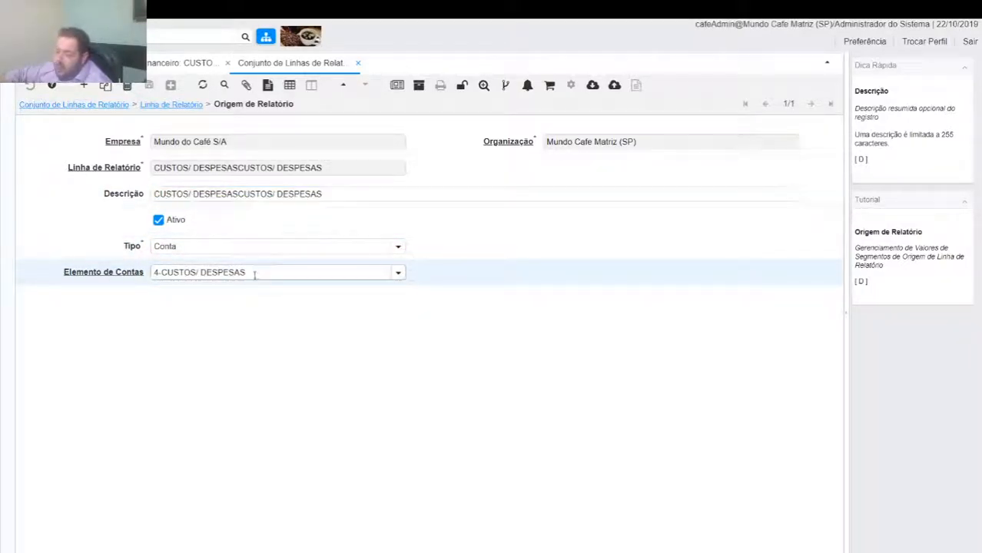
Review the source's Tipo options, try Combinação to view its fields, and discard the change
click(397, 247)
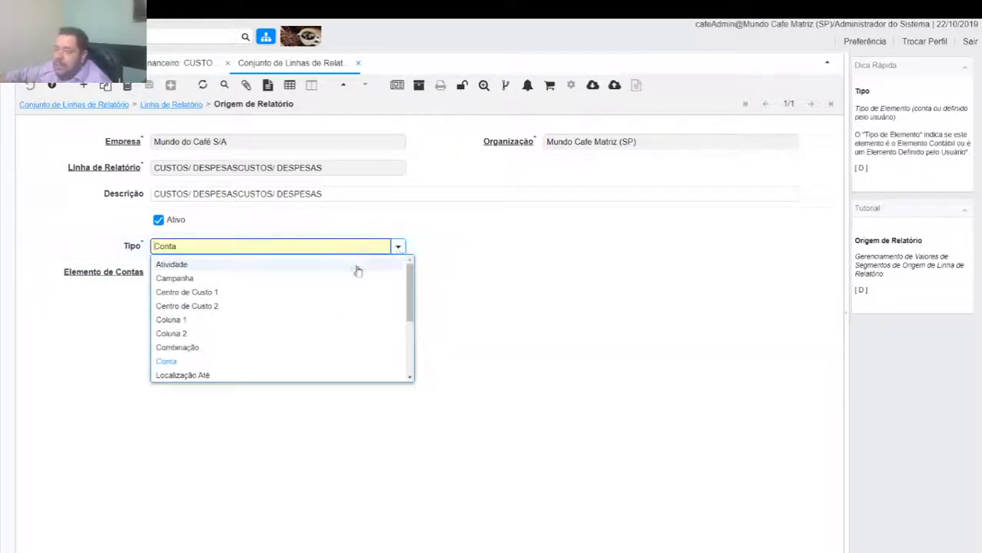
scroll(289, 305, down, 5)
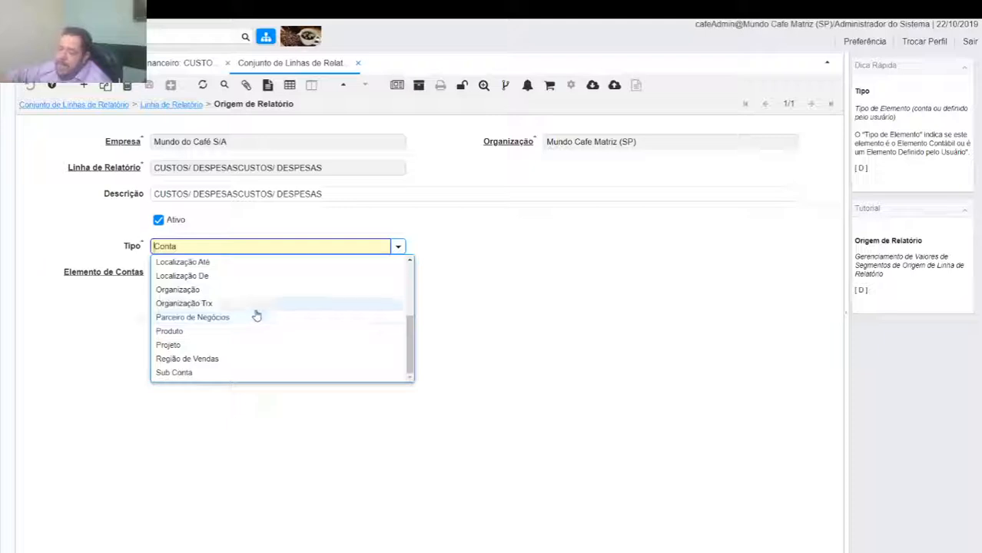
scroll(259, 326, up, 3)
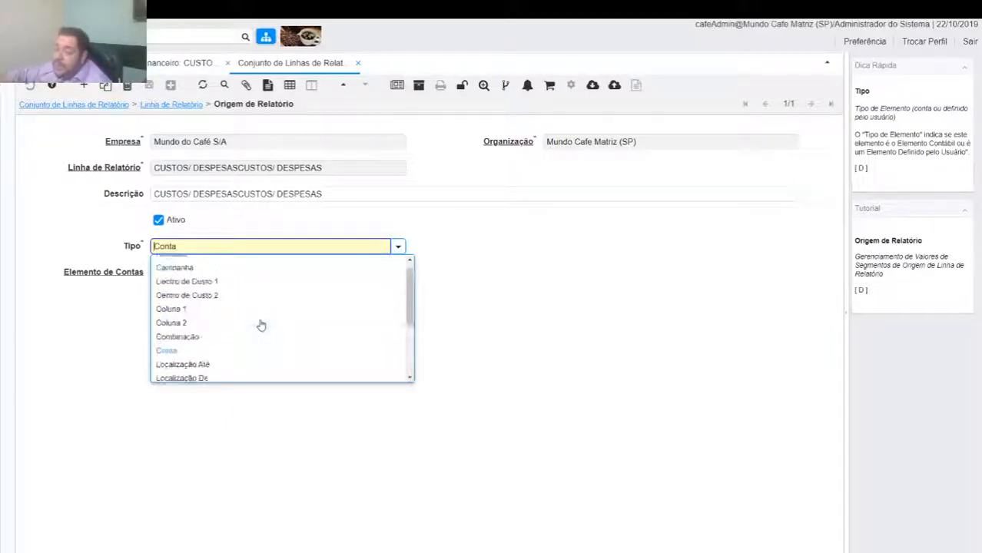
click(194, 349)
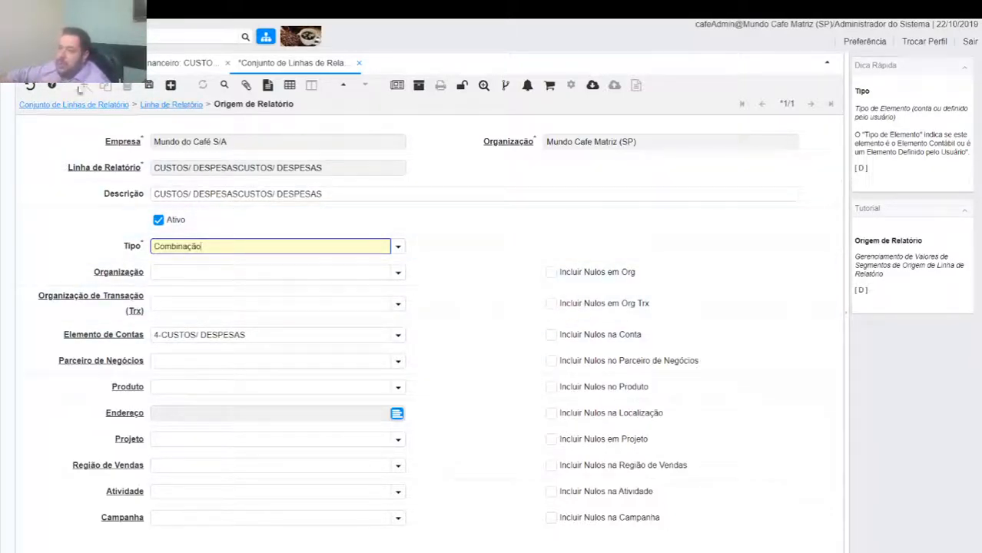
click(29, 86)
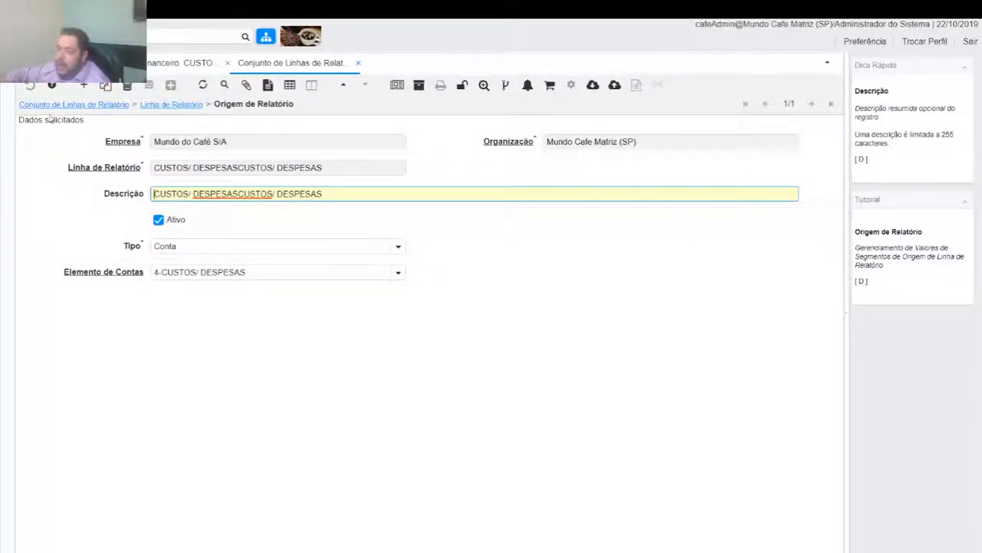
Close the line set and start creating the CUSTOS/ DESPESAS - Comparativo 12 Meses report for fiscal period dez-19
click(63, 106)
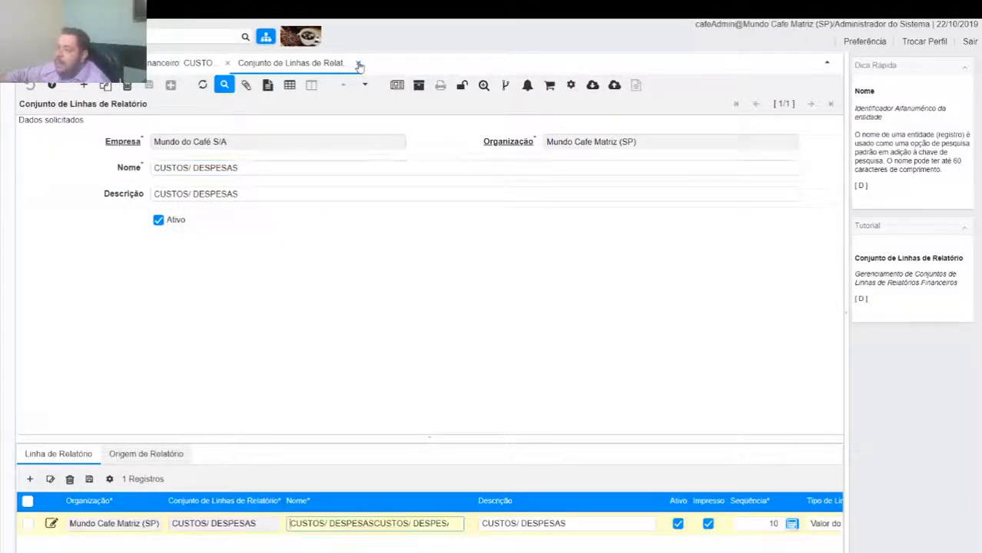
click(357, 63)
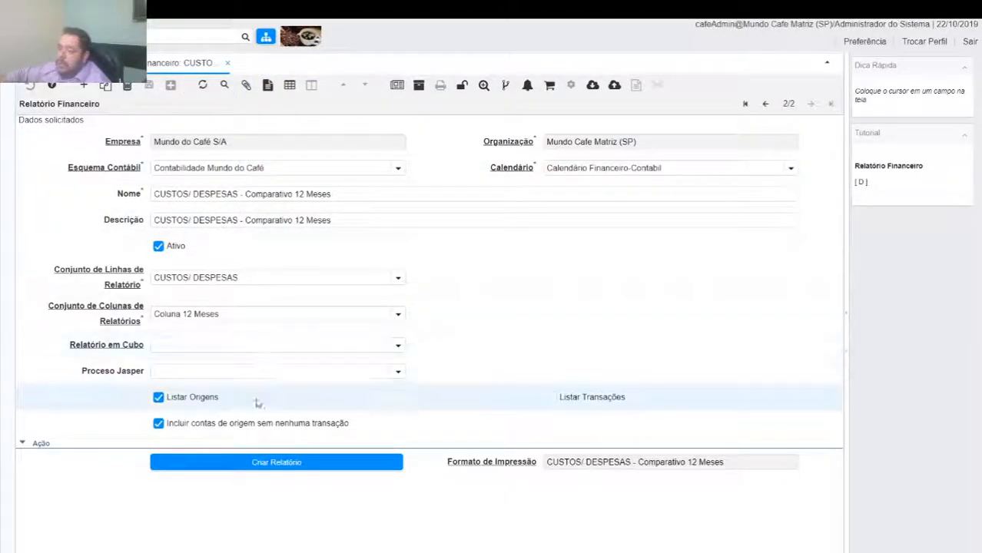
click(320, 466)
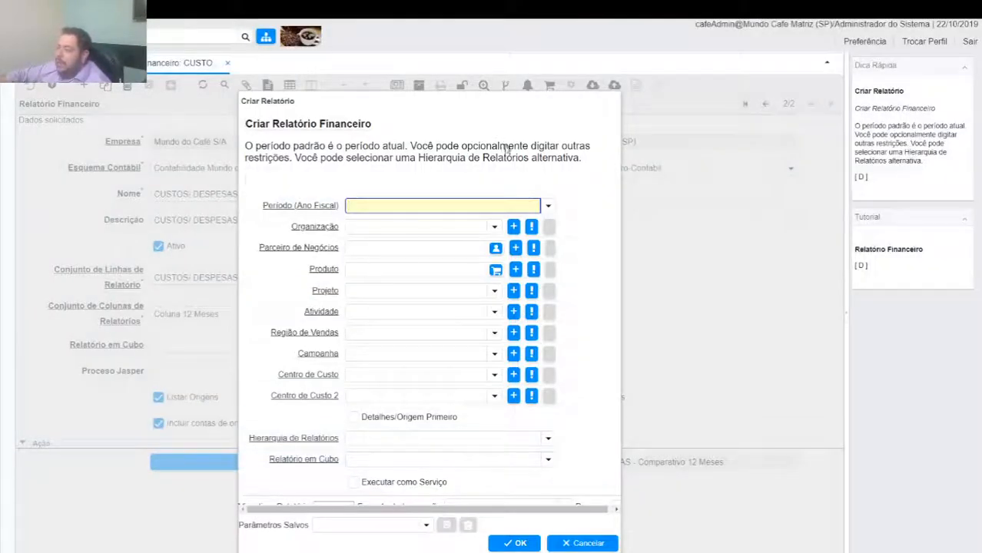
click(547, 205)
scroll(408, 306, down, 10)
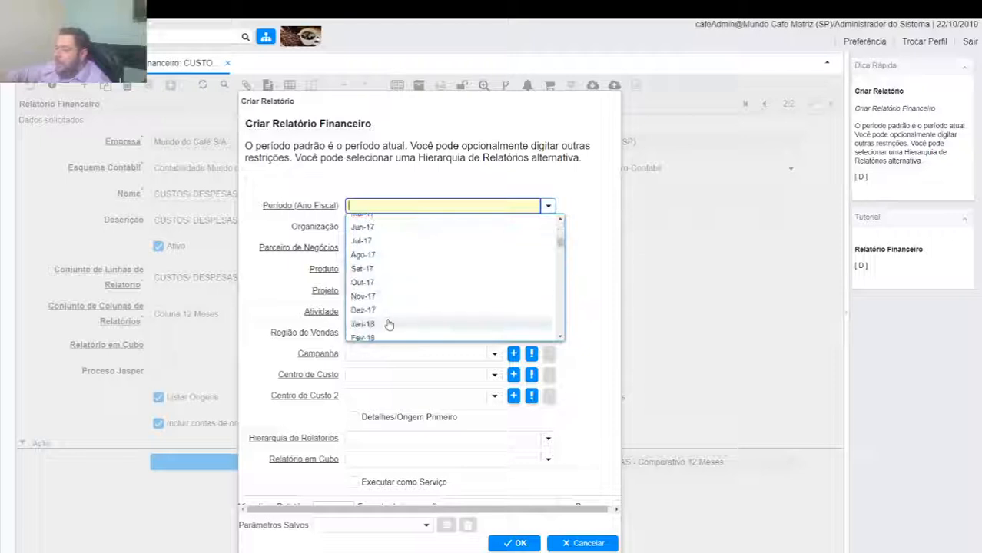
scroll(371, 324, down, 6)
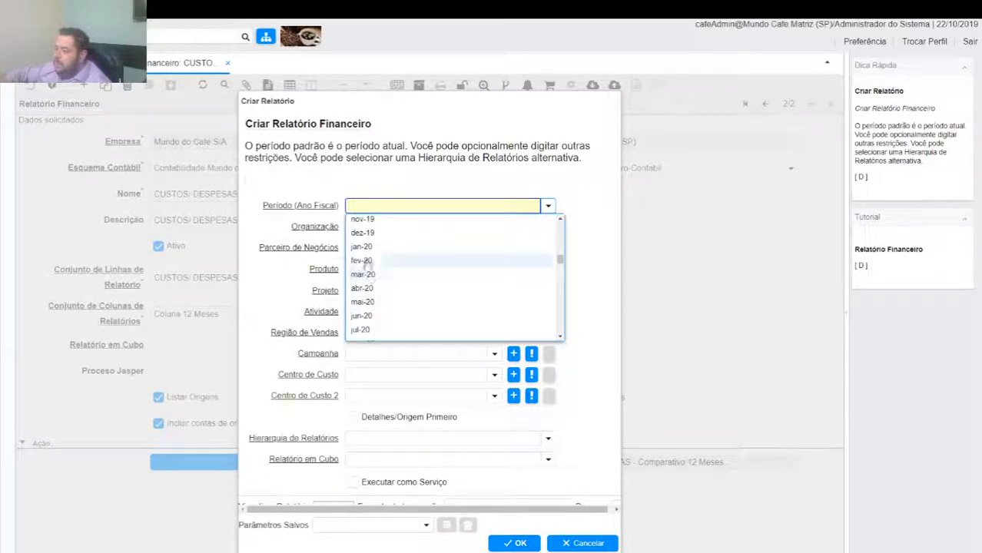
click(363, 234)
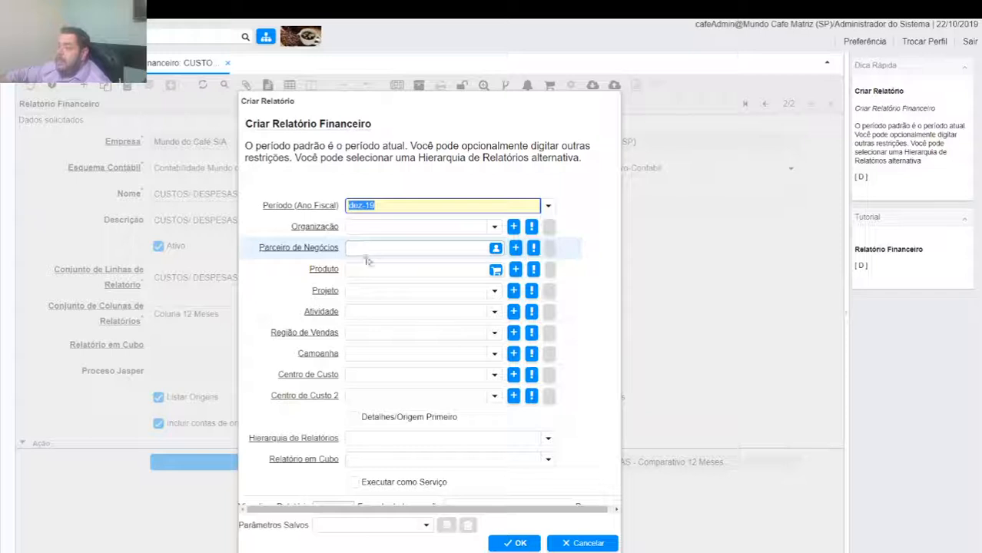
Add Mundo Cafe Matriz (SP), Matriz Torrefação (SP) and Mundo Cafe Filial(PR) to the report's Organização filter
click(454, 226)
click(456, 244)
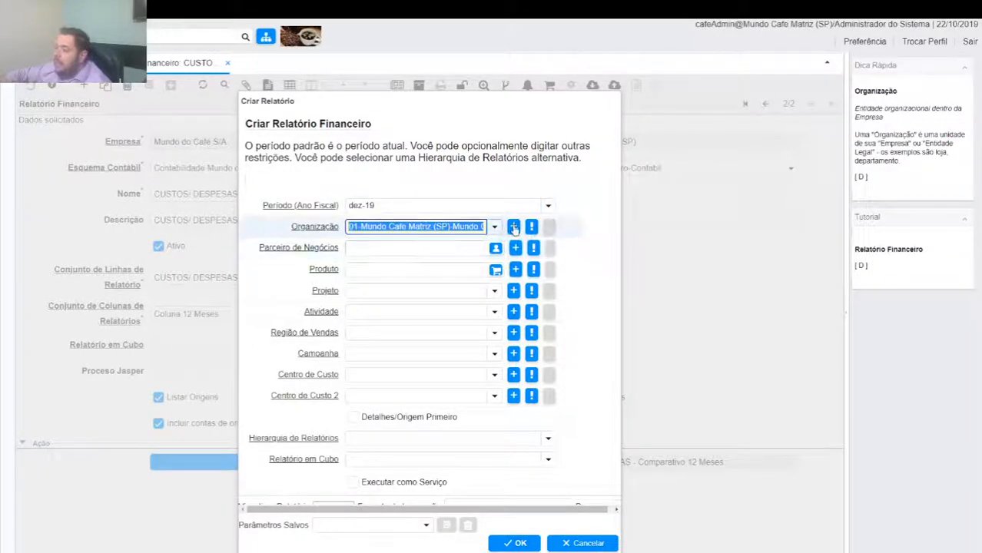
click(514, 226)
click(494, 227)
click(395, 273)
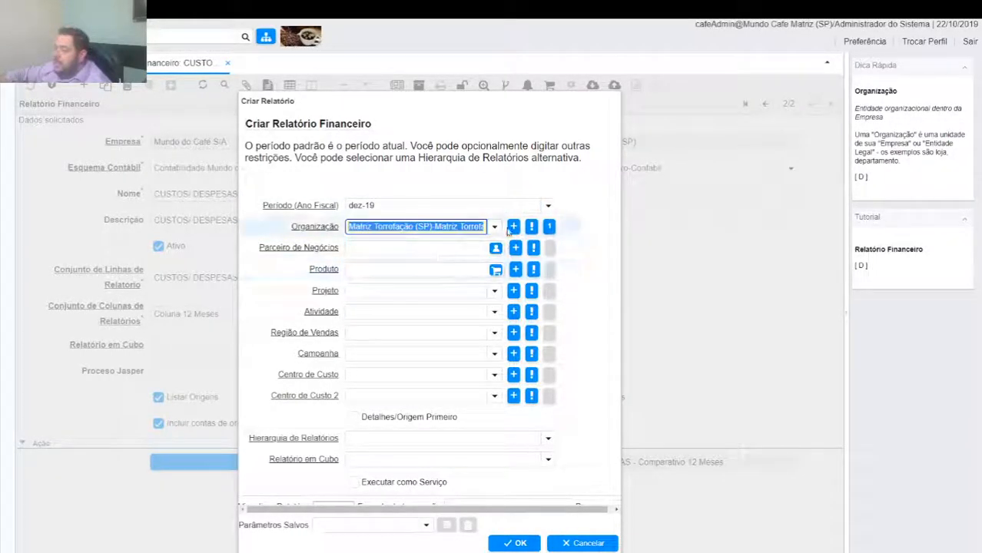
click(514, 226)
click(451, 285)
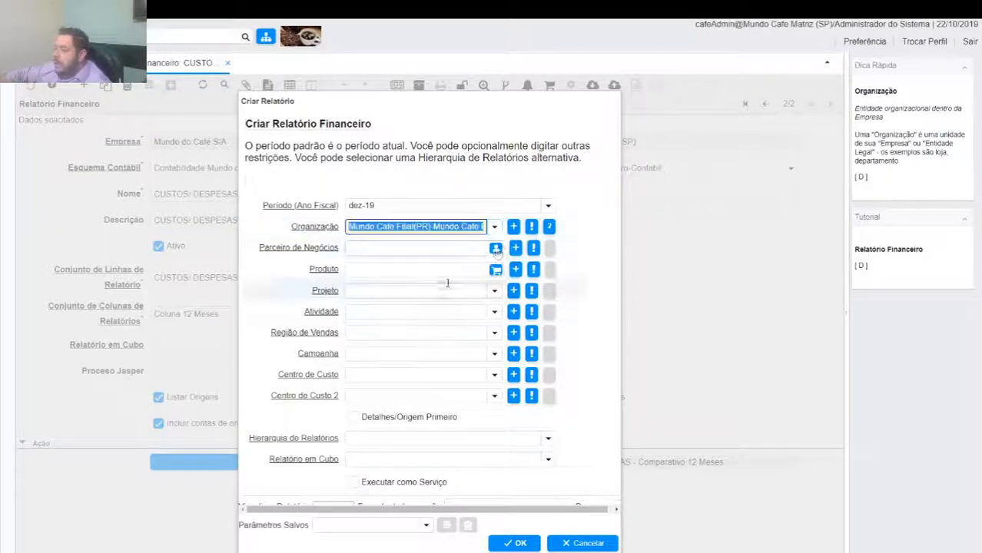
click(513, 227)
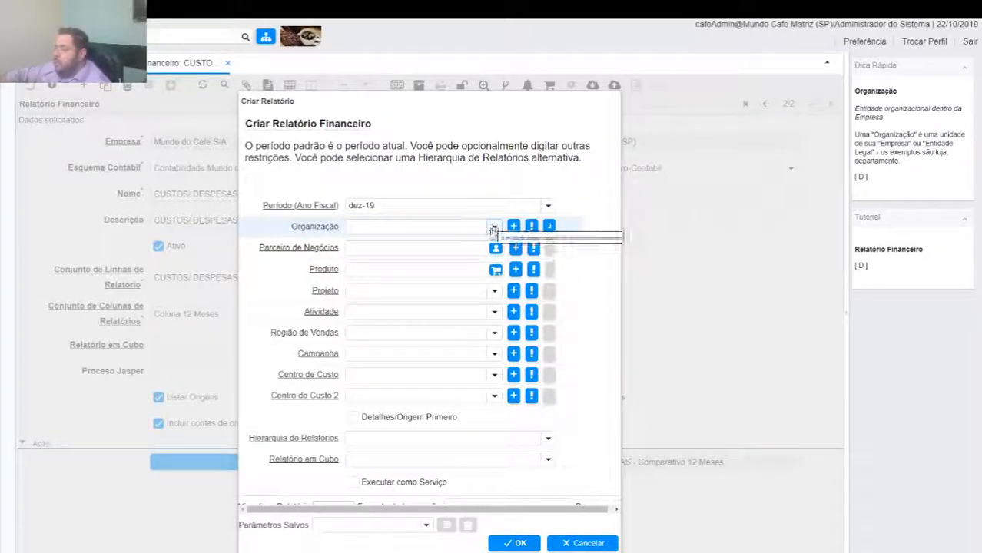
Add Mundo Cafe Filial(SC) and Mundo Cafe Filial(SP) to the report's Organização filter
click(494, 226)
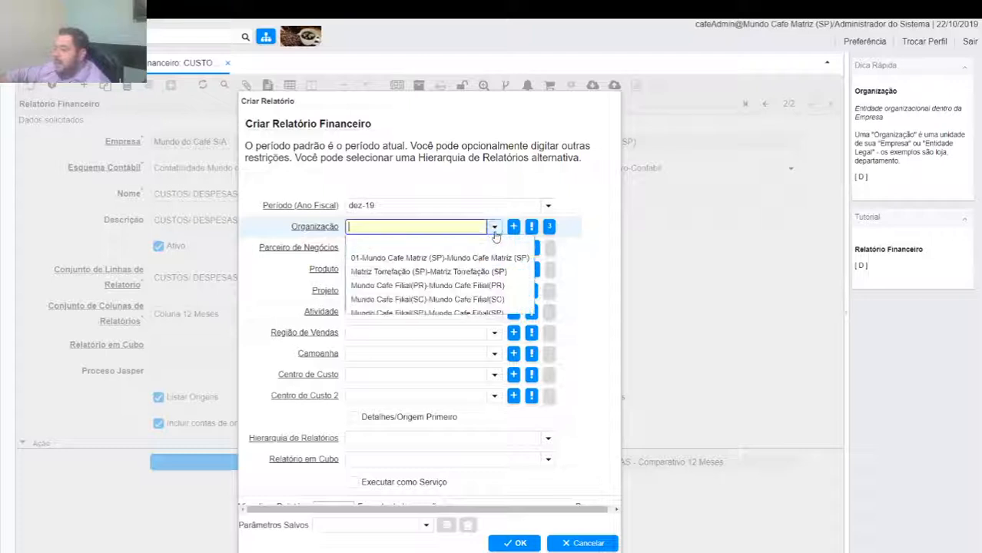
click(430, 297)
click(513, 226)
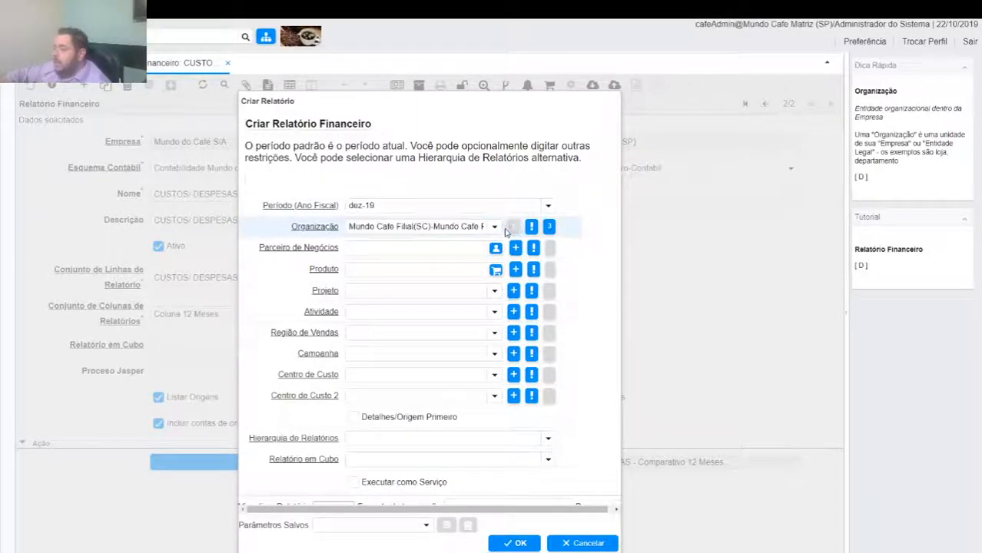
click(494, 227)
click(439, 311)
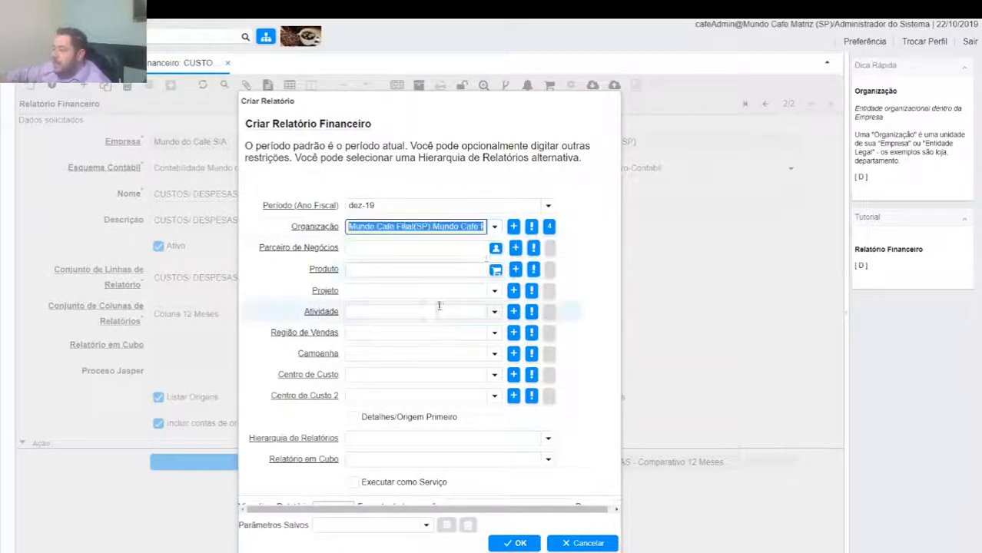
click(514, 226)
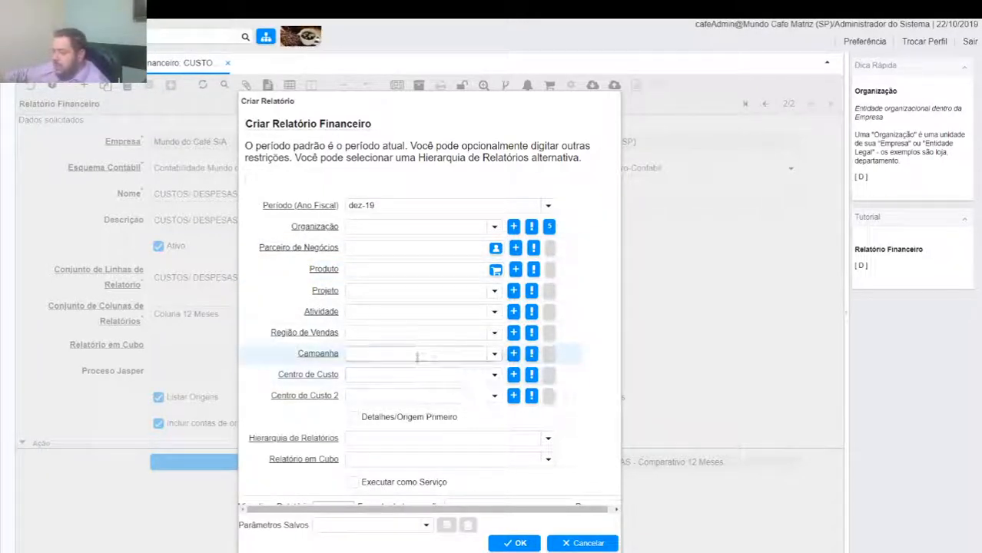
Set the Hierarquia de Relatórios to Padrão and generate the report
click(547, 439)
click(381, 469)
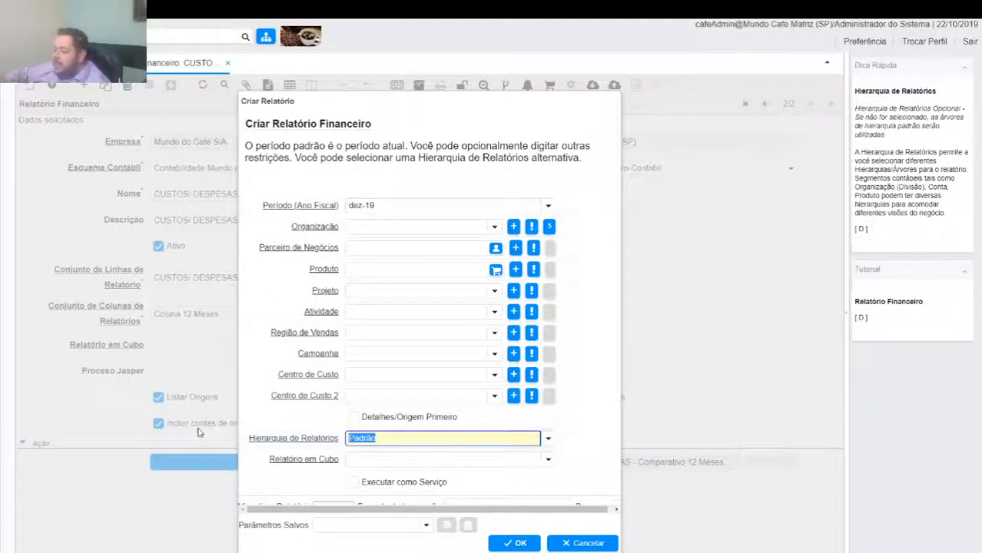
click(515, 543)
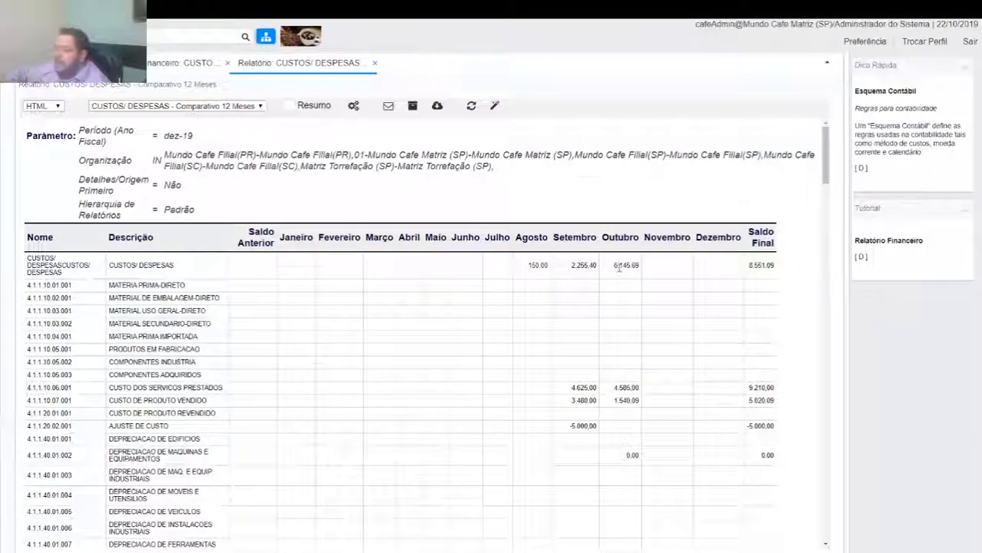
Examine the generated report's accounts and monthly values from start to end, and close it
scroll(616, 264, down, 2)
scroll(77, 261, down, 15)
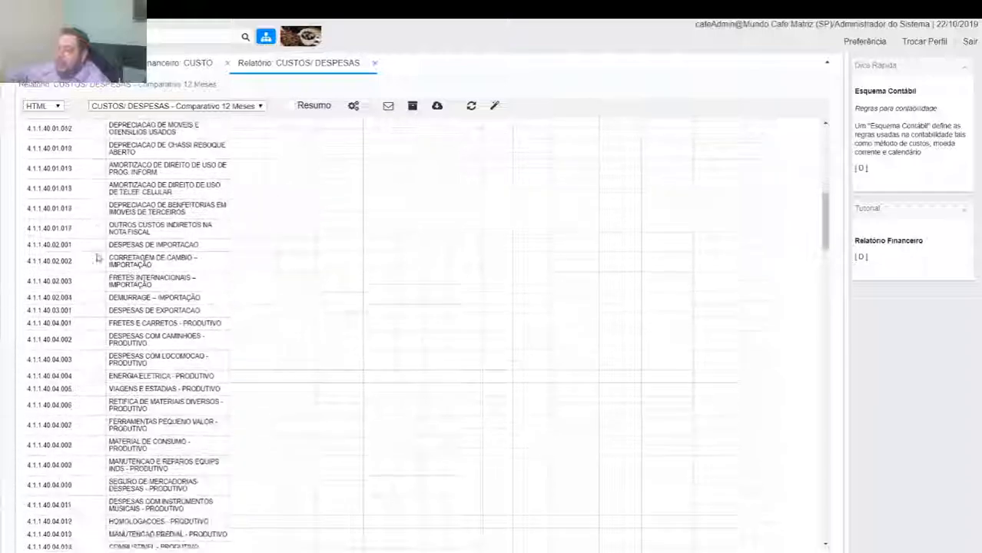
scroll(93, 281, down, 20)
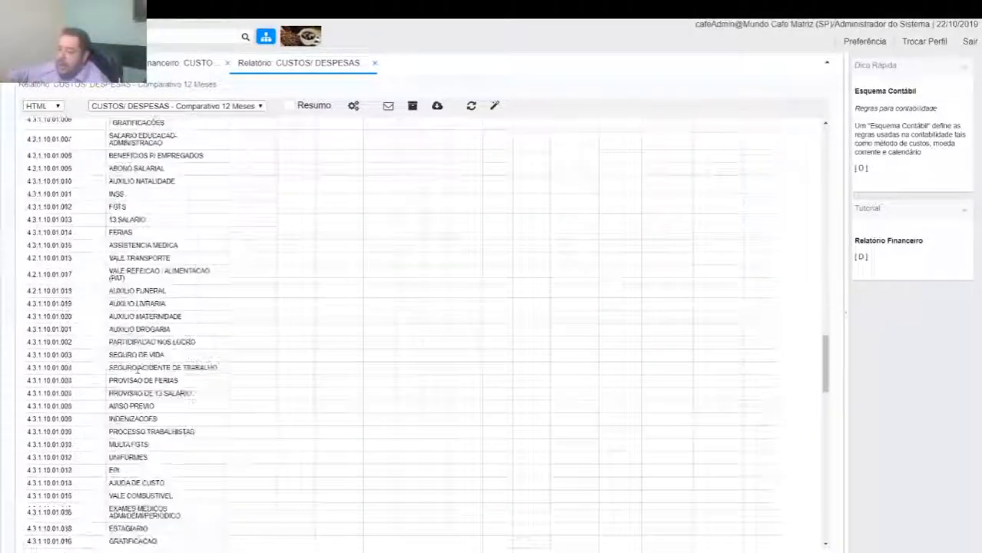
scroll(141, 428, down, 20)
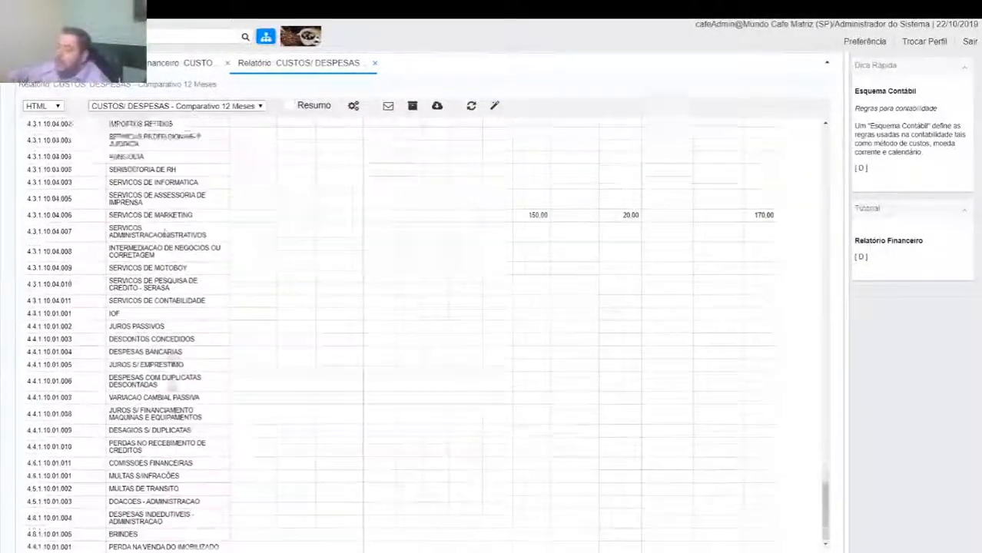
scroll(175, 388, up, 20)
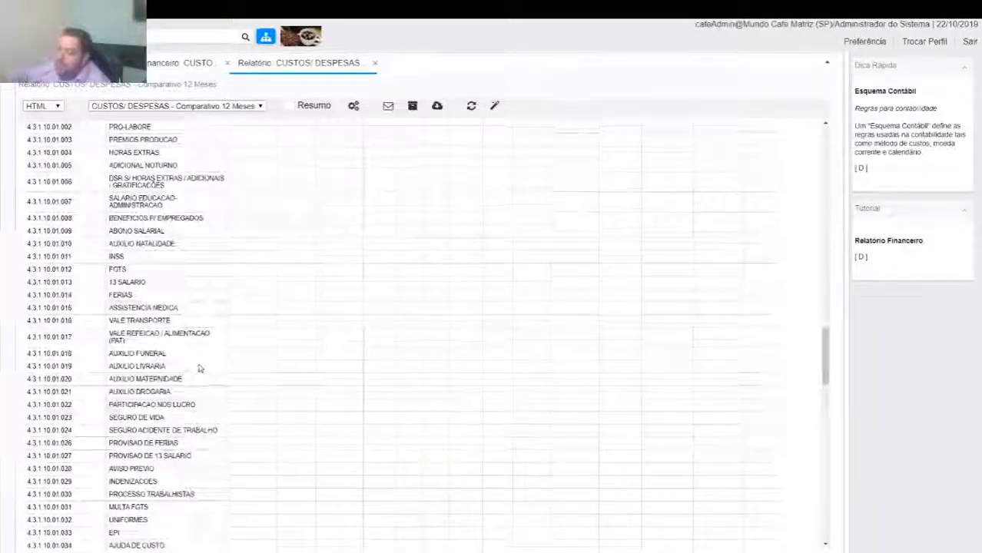
scroll(162, 336, up, 15)
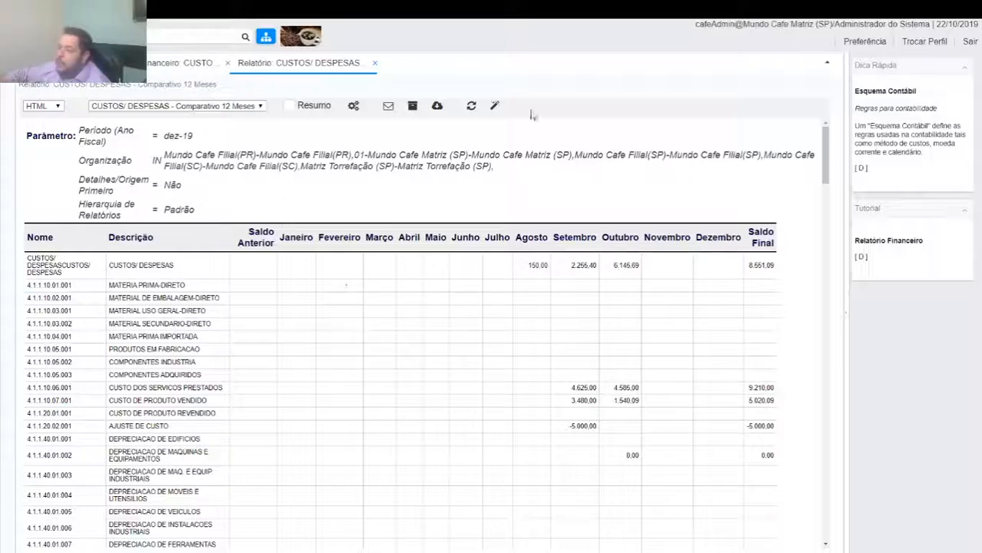
click(374, 62)
Turn off Incluir contas de origem sem nenhuma transação and regenerate the report with the saved Last Run parameters
click(158, 423)
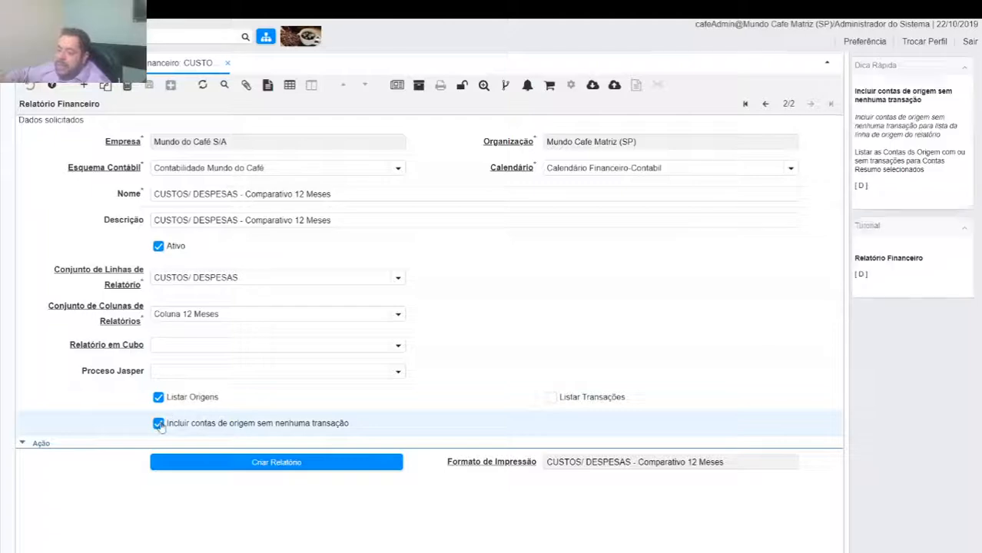
click(305, 469)
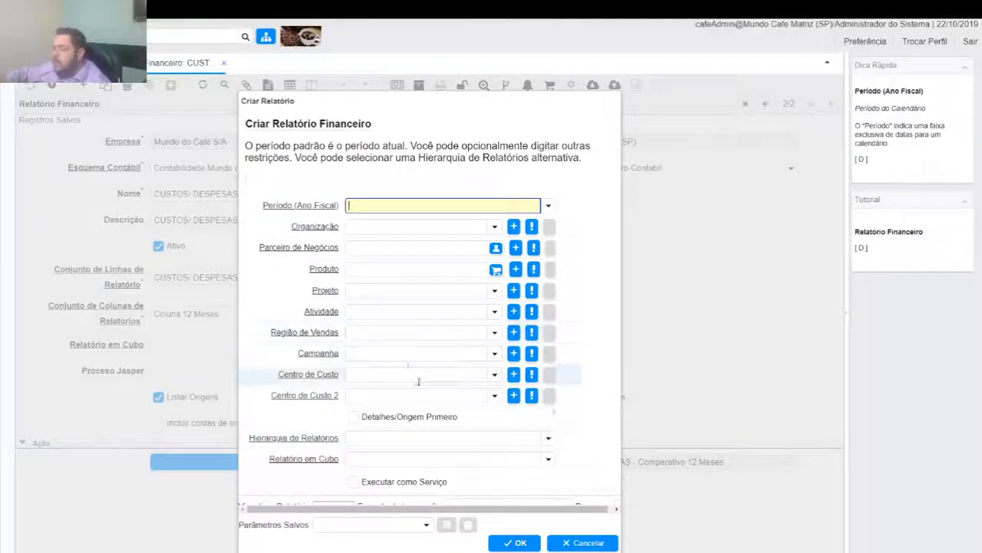
click(421, 525)
click(398, 544)
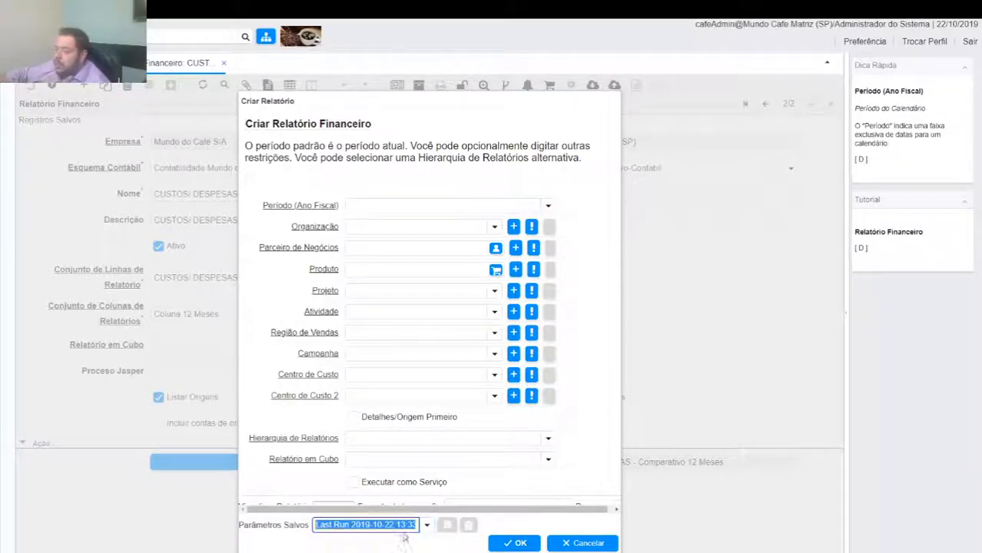
click(516, 544)
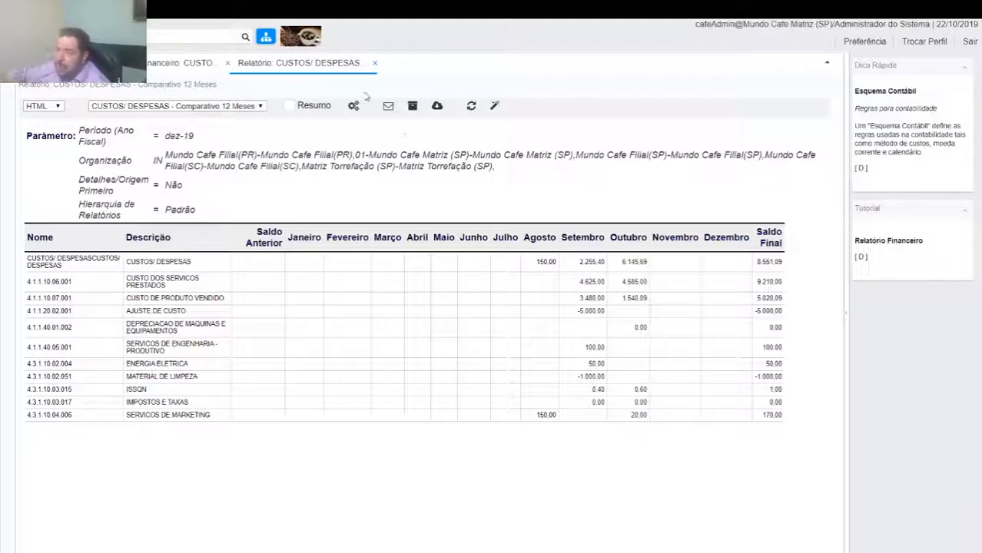
Turn off Listar Origens for the CUSTOS/ DESPESAS report and regenerate it with the saved Last Run parameters
click(374, 63)
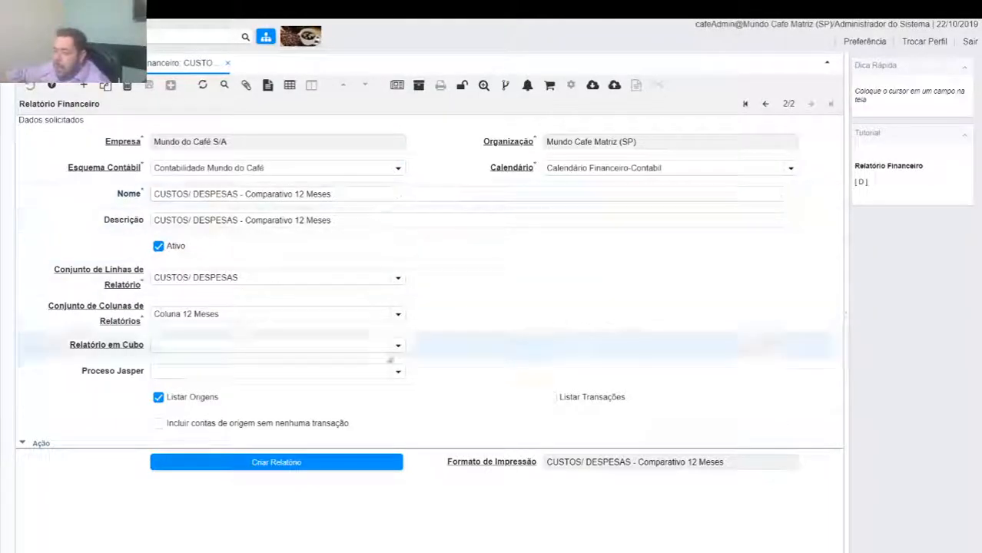
click(158, 397)
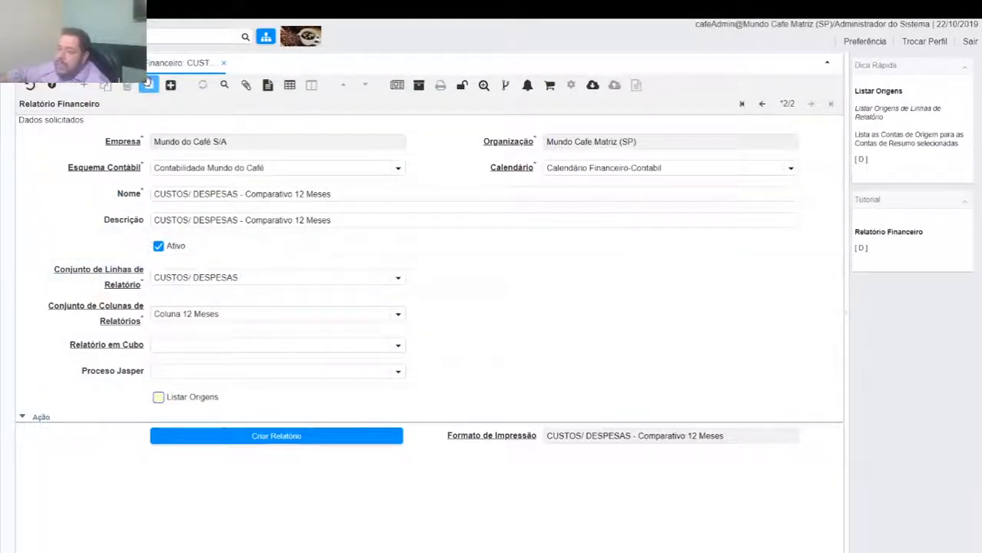
click(281, 438)
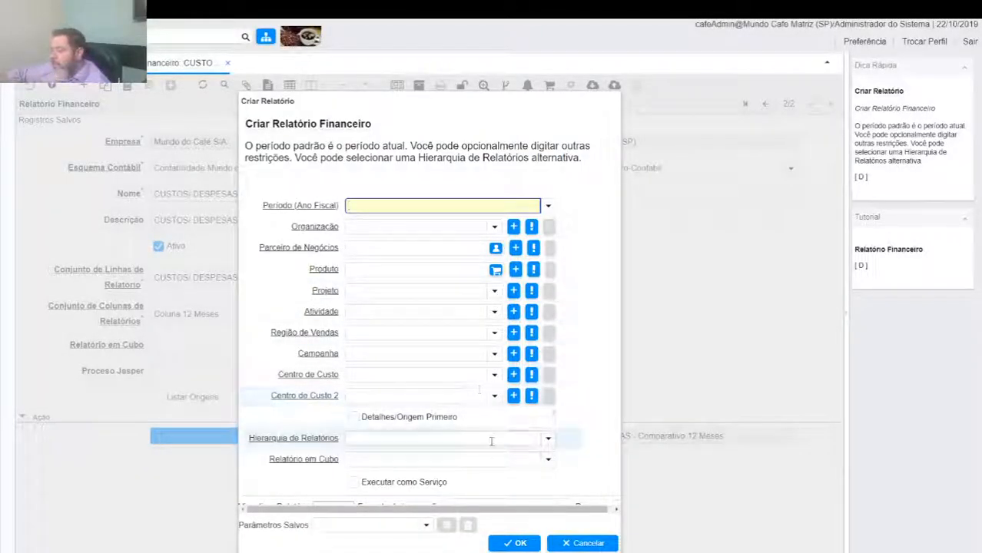
click(427, 529)
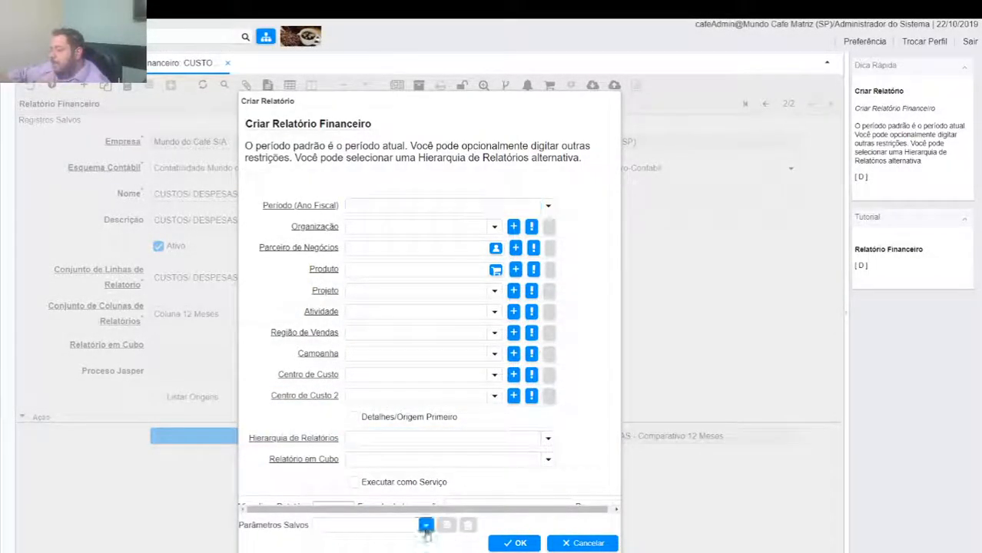
click(365, 542)
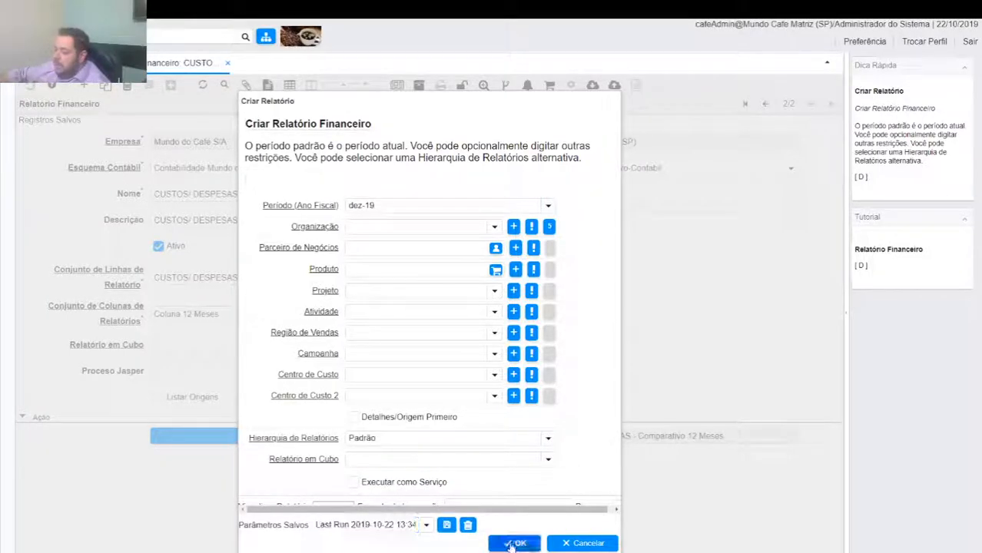
click(513, 543)
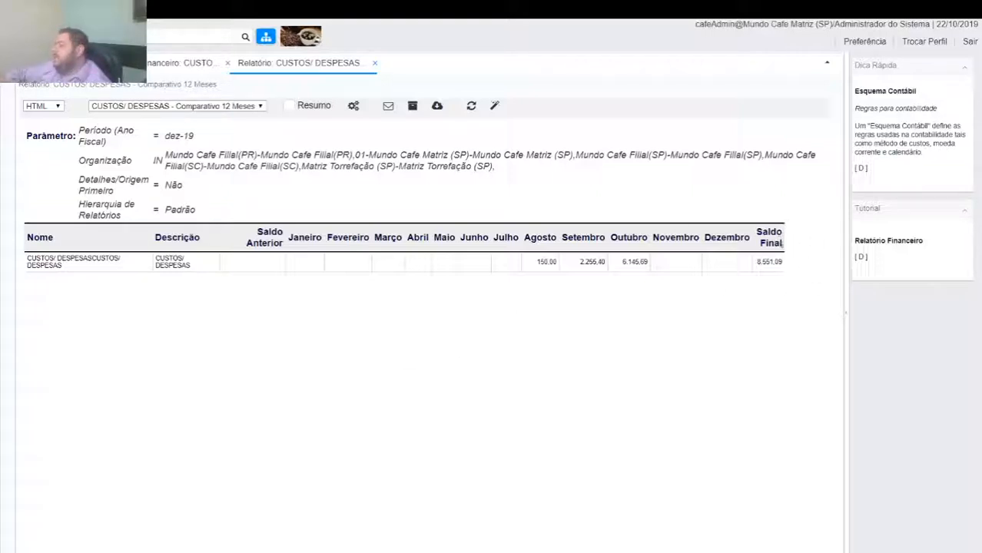
click(374, 63)
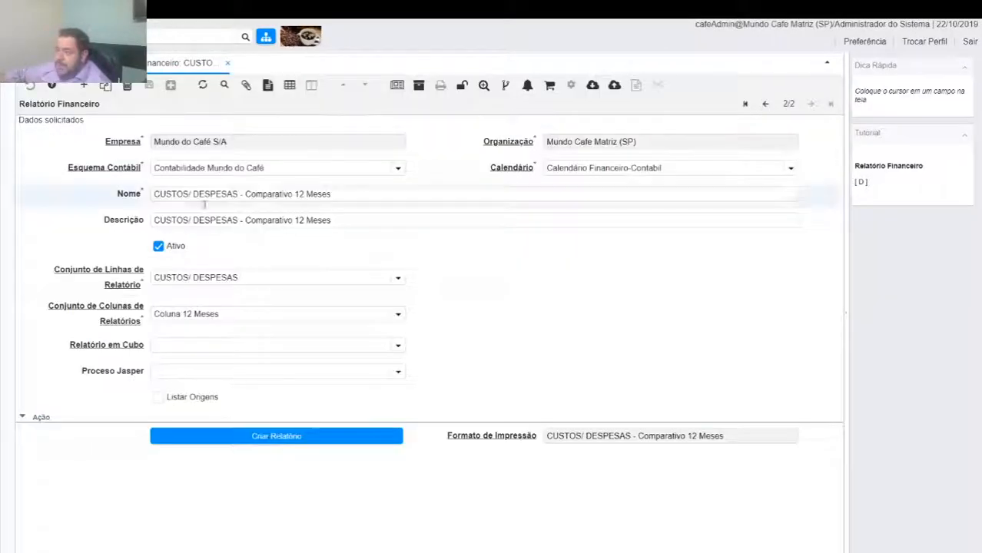
Go to the Balancete Comparativo 12 Meses record and review the report lines of its Balancete line set as a list
click(765, 105)
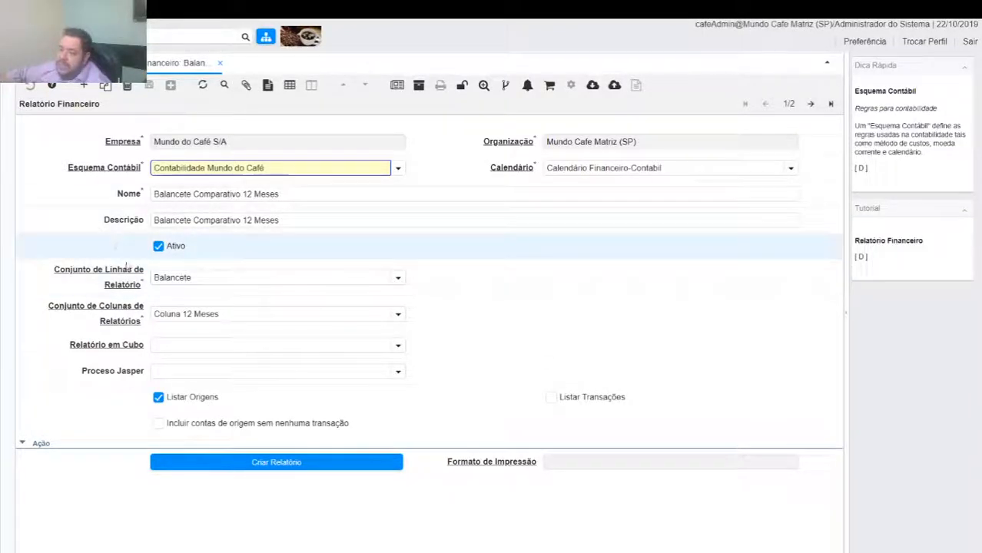
click(122, 275)
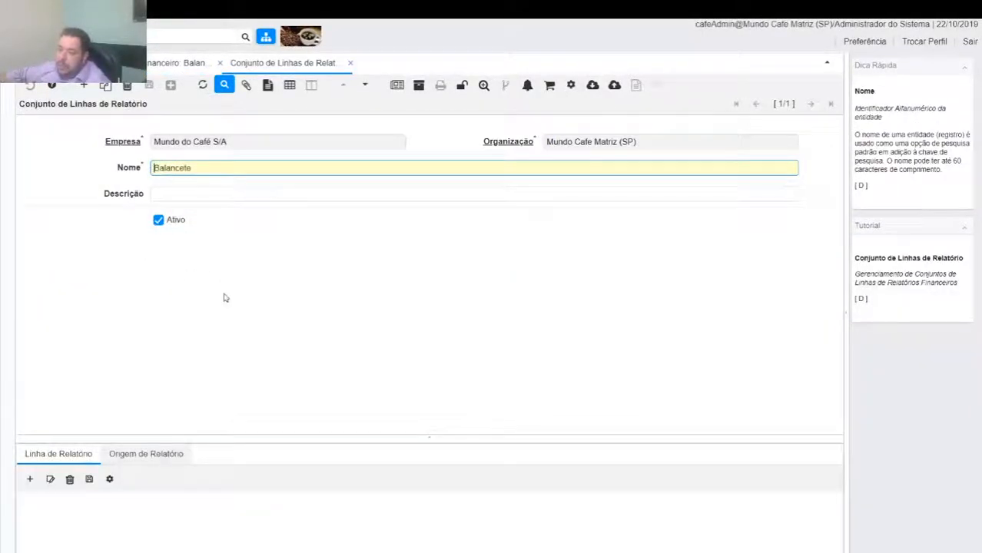
click(61, 455)
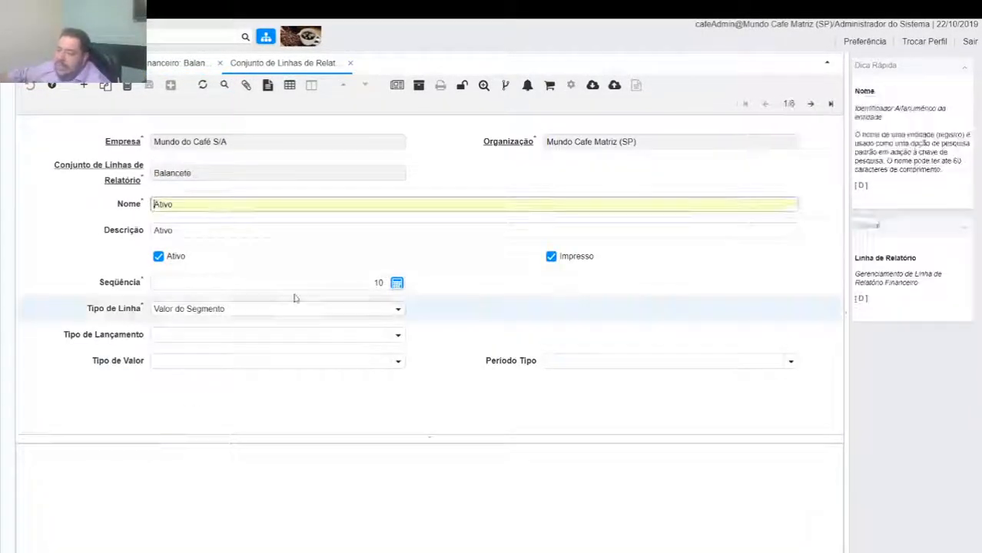
click(289, 84)
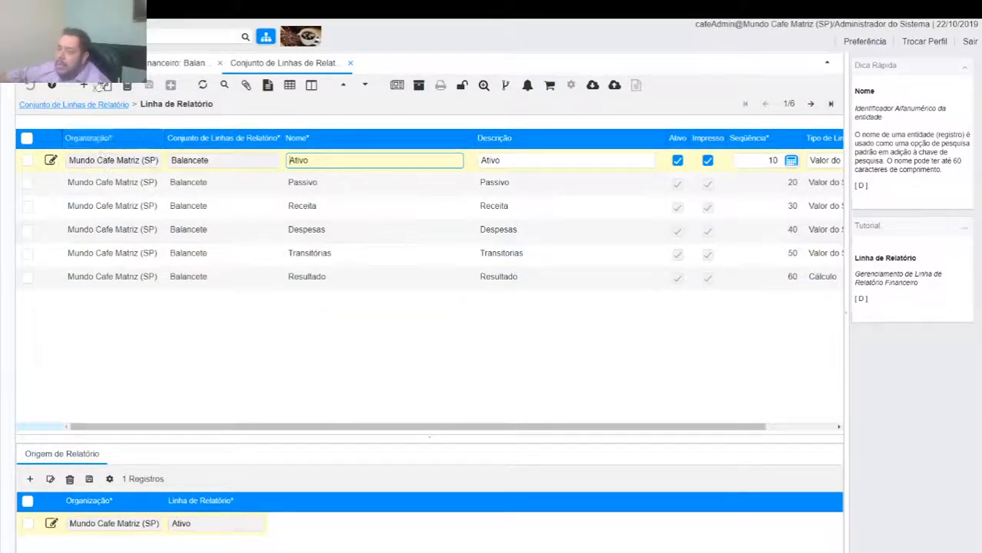
click(89, 108)
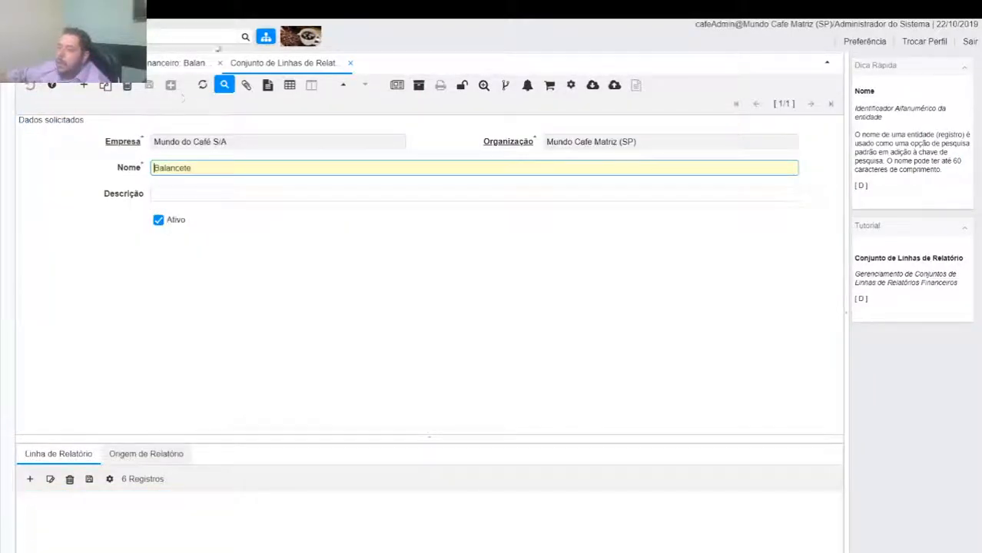
click(171, 63)
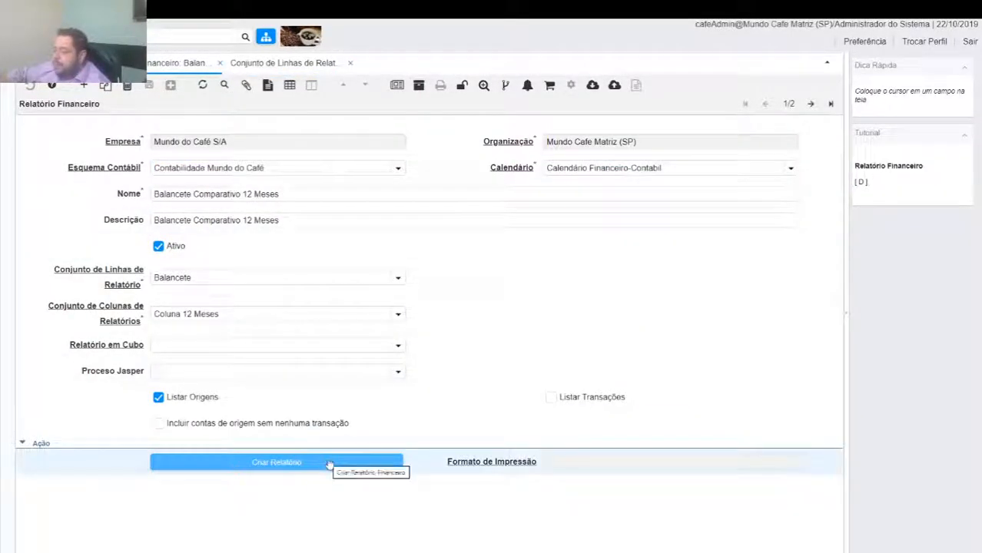
Generate the Balancete Comparativo 12 Meses report with the saved Last Run parameters and review it from start to end
click(350, 463)
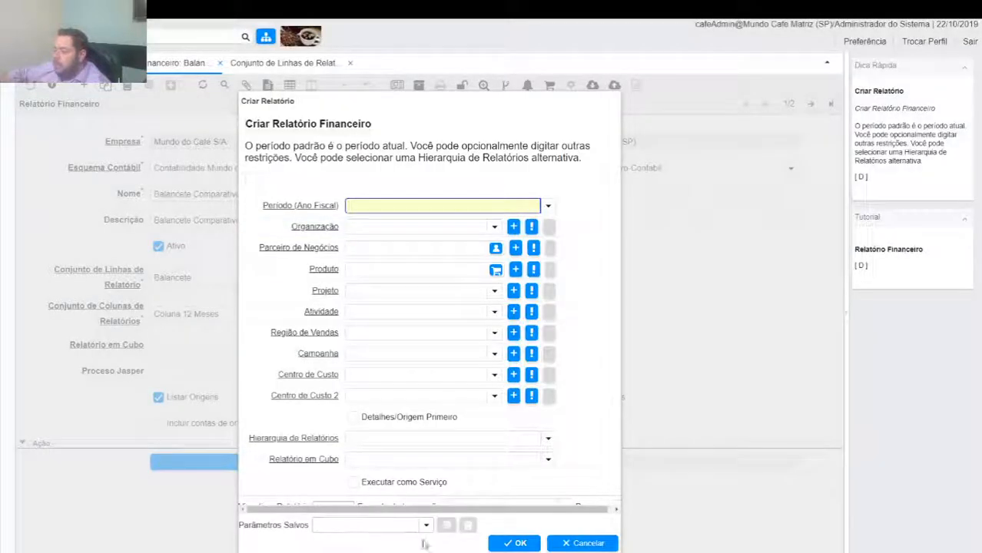
click(426, 525)
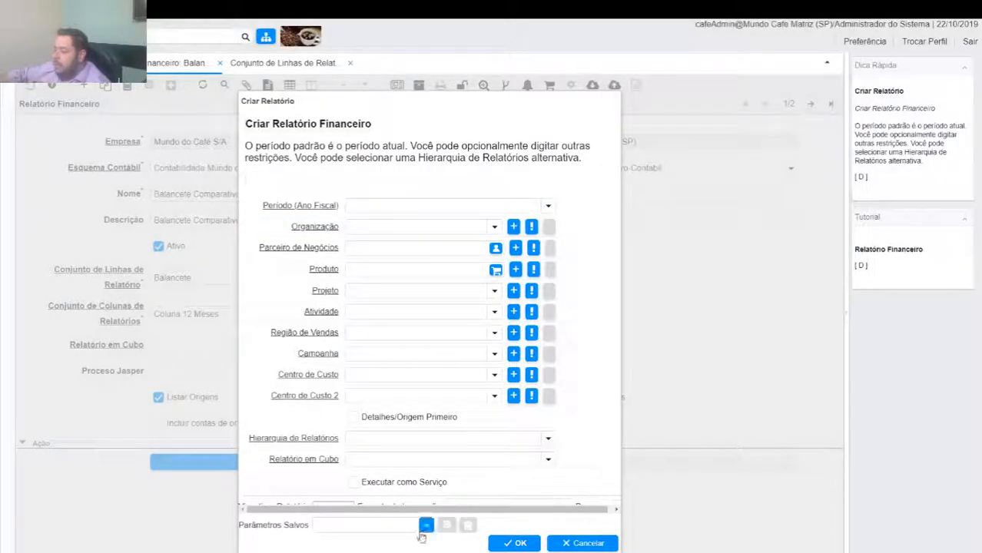
click(407, 537)
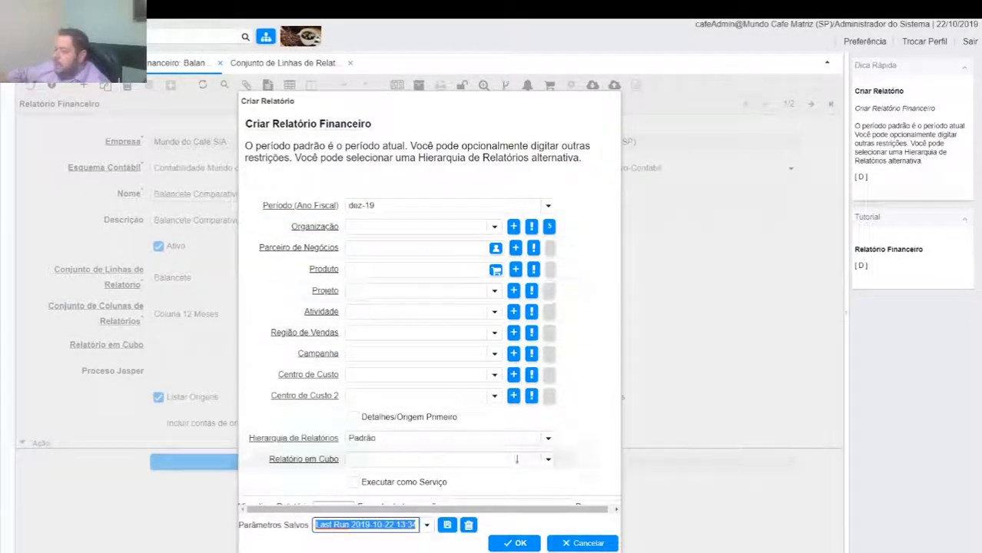
click(518, 540)
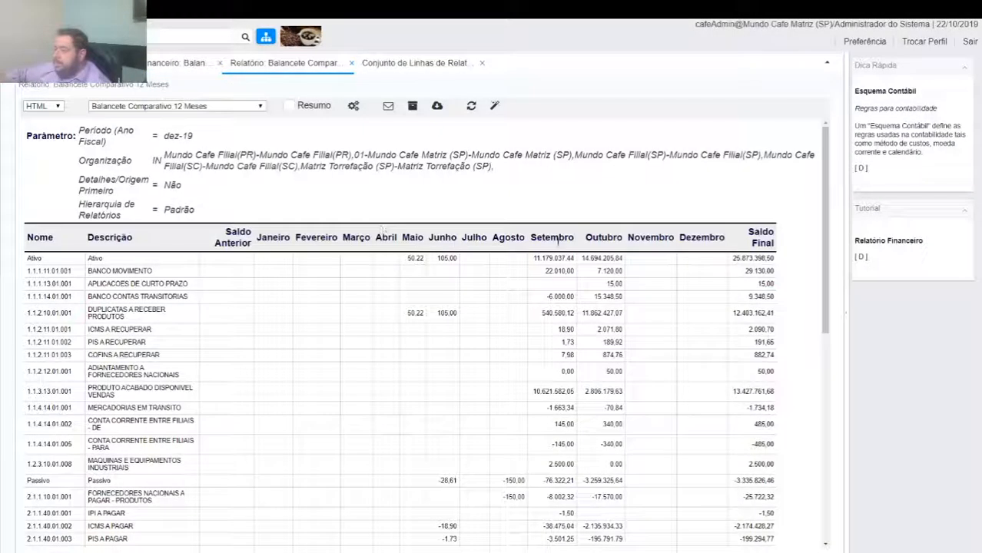
scroll(471, 276, down, 15)
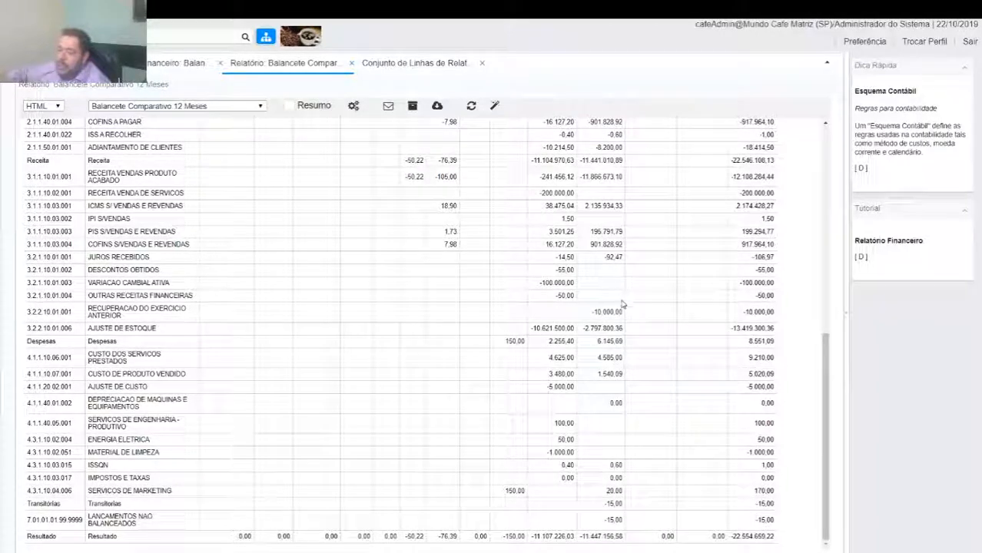
scroll(389, 342, up, 15)
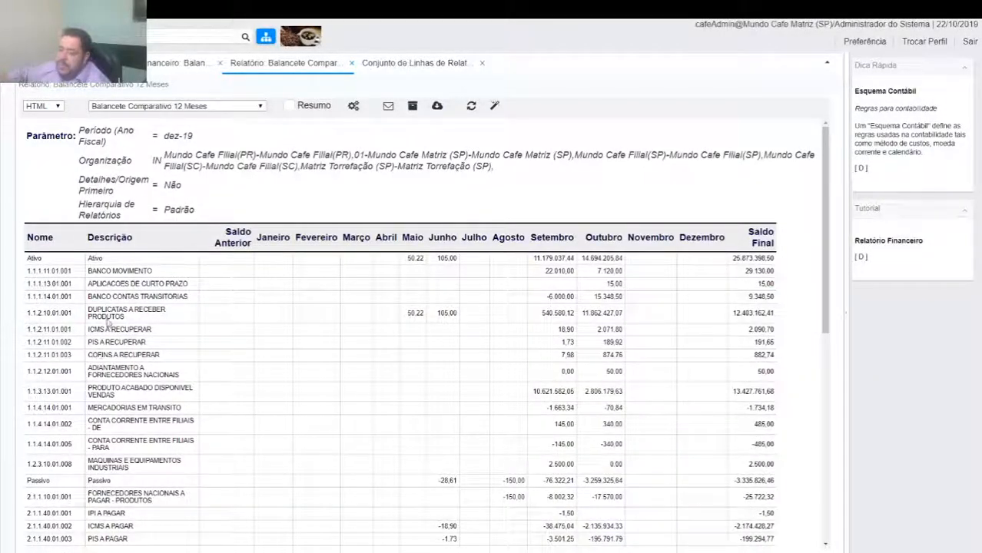
click(351, 64)
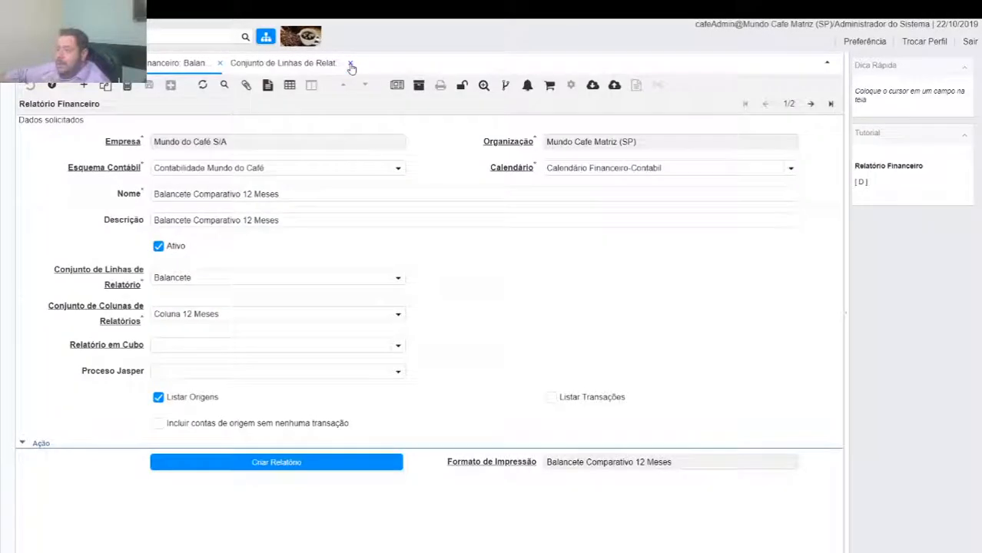
click(351, 64)
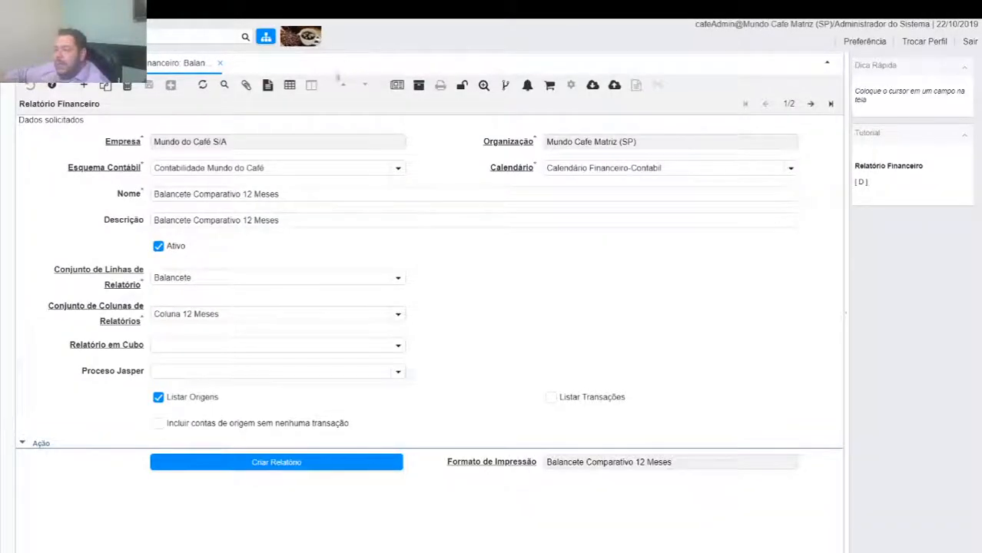
Turn off Listar Origens for Balancete Comparativo 12 Meses, save the record, and regenerate the report with the saved Last Run parameters
click(161, 397)
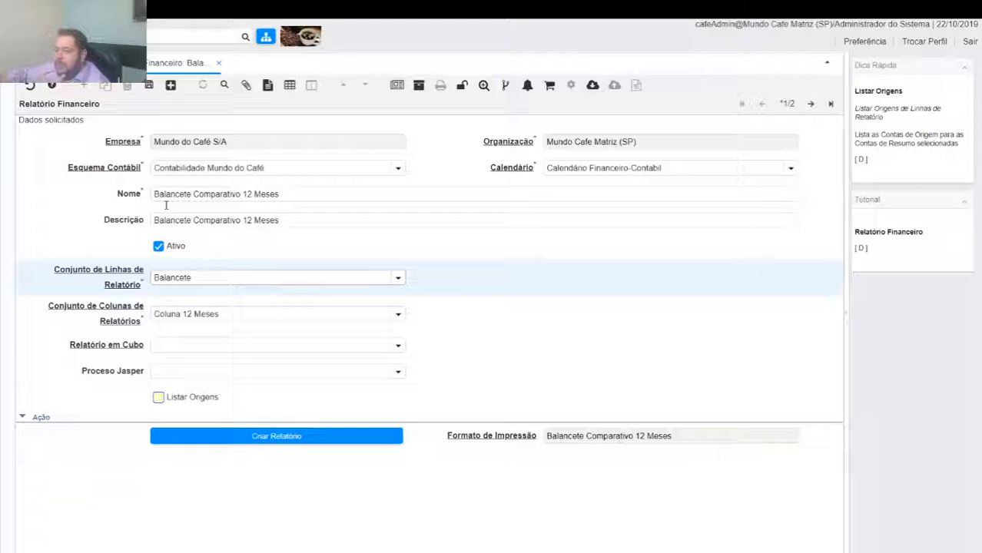
click(149, 86)
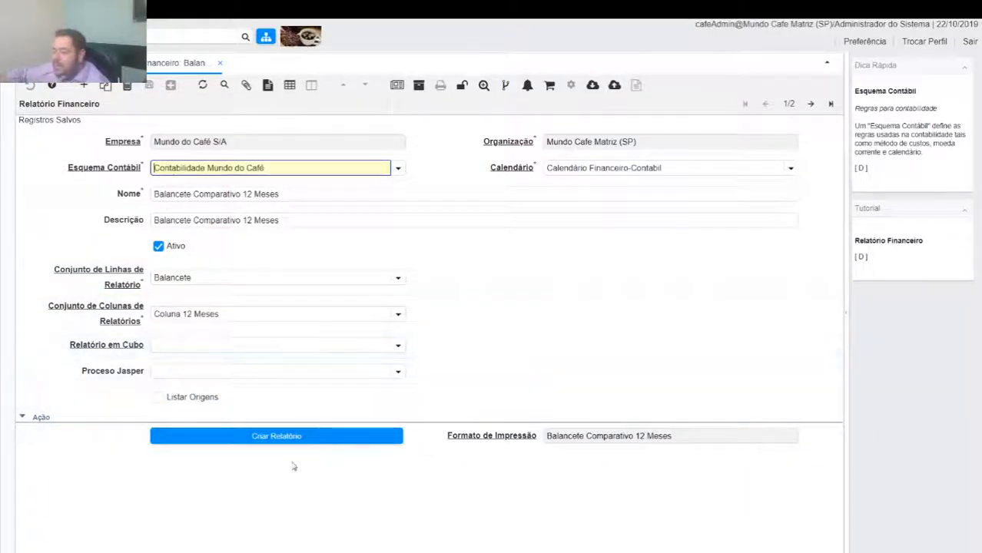
click(369, 438)
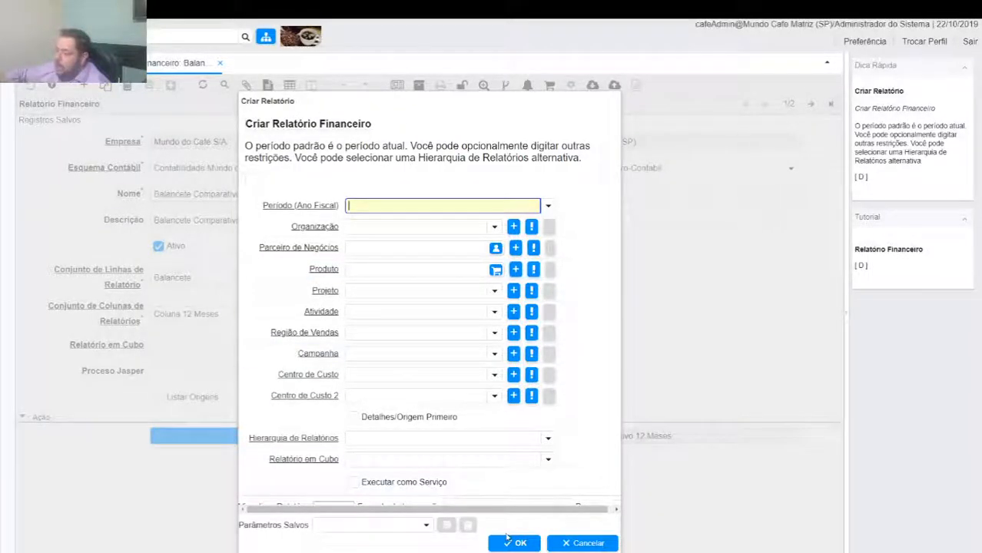
click(426, 524)
click(338, 540)
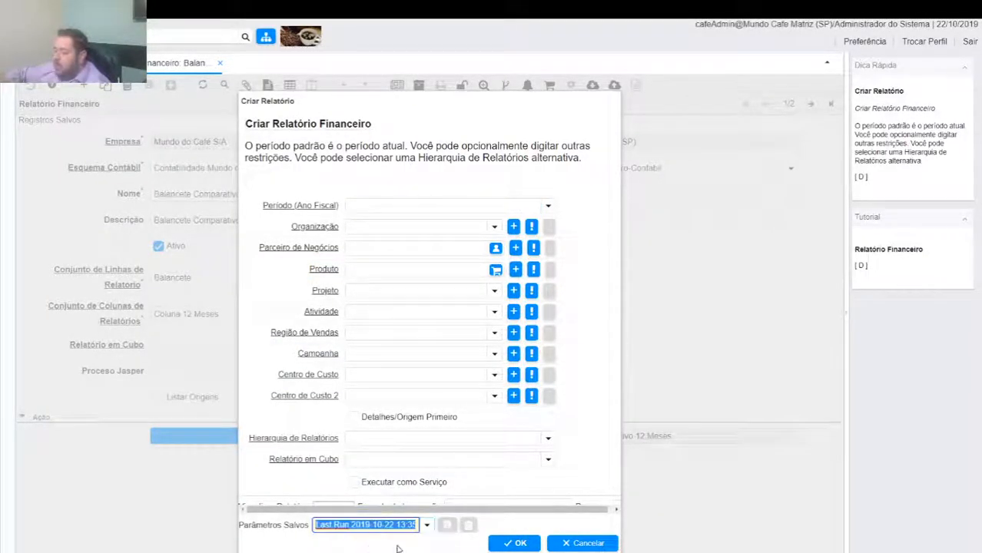
click(509, 544)
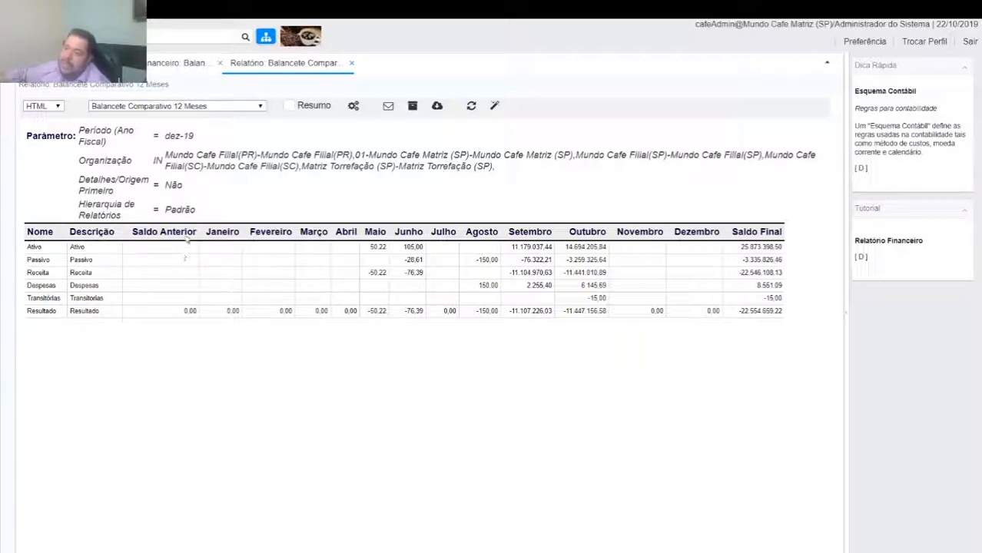
click(352, 63)
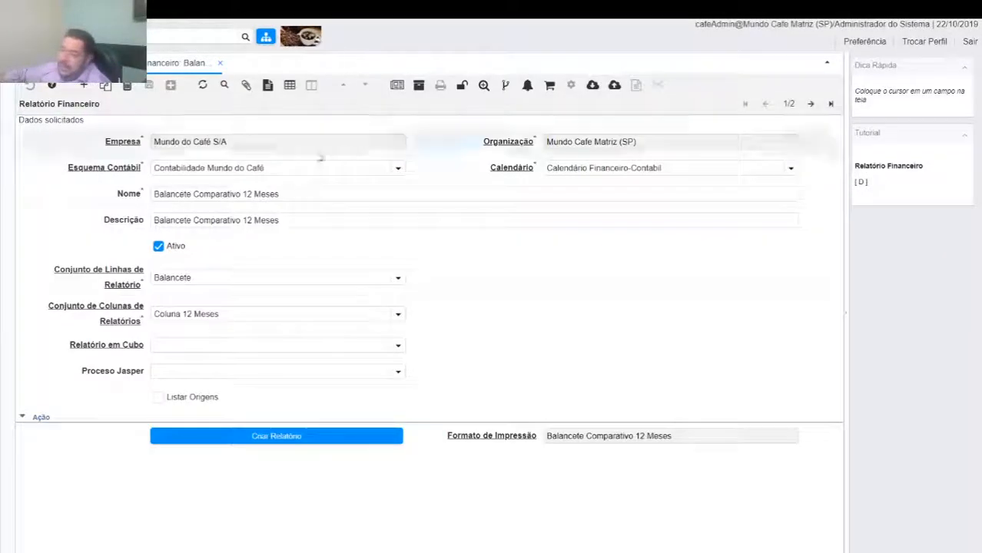
Turn on Listar Origens and Listar Transações, then regenerate the Balancete report with the Last Run parameters and examine its transaction lines
click(158, 396)
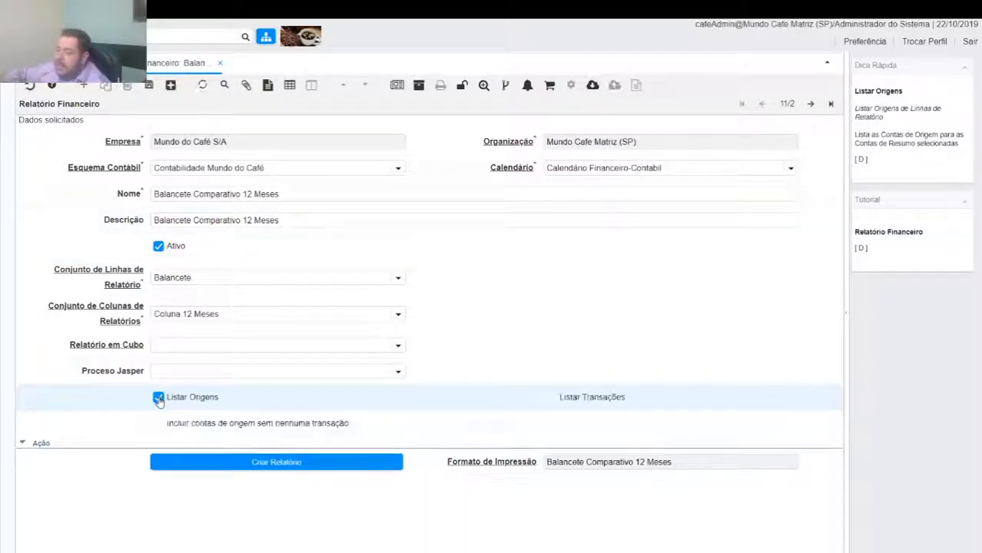
click(550, 397)
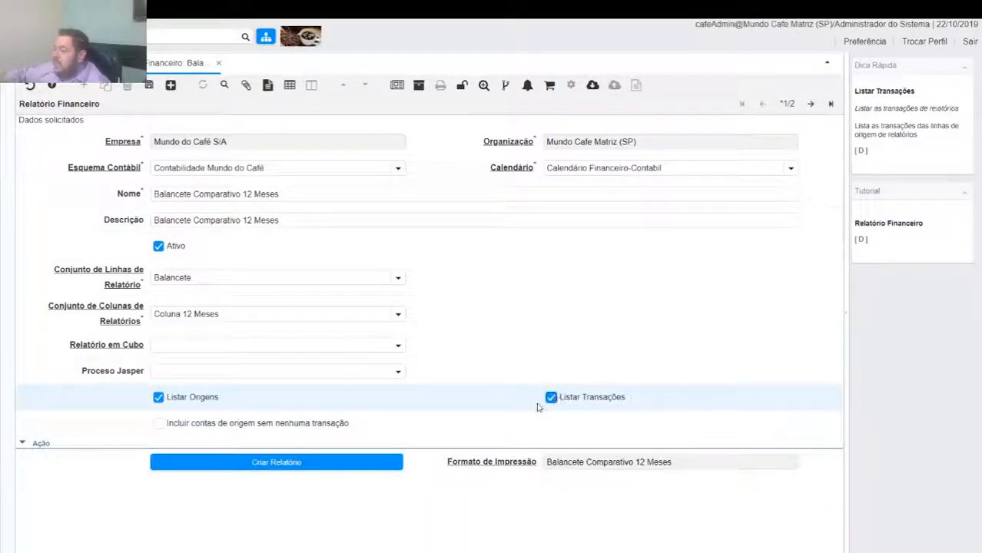
click(316, 467)
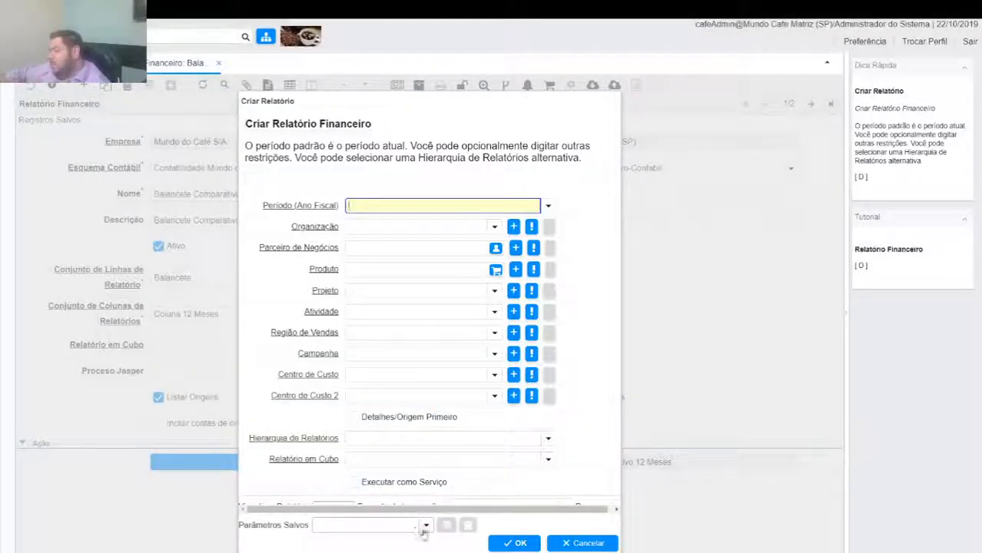
click(425, 526)
click(376, 538)
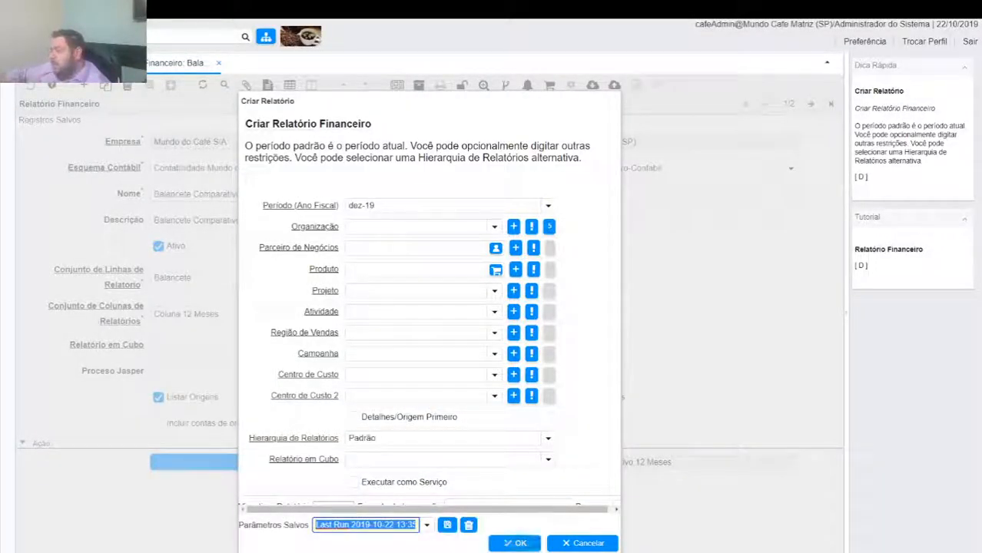
click(517, 542)
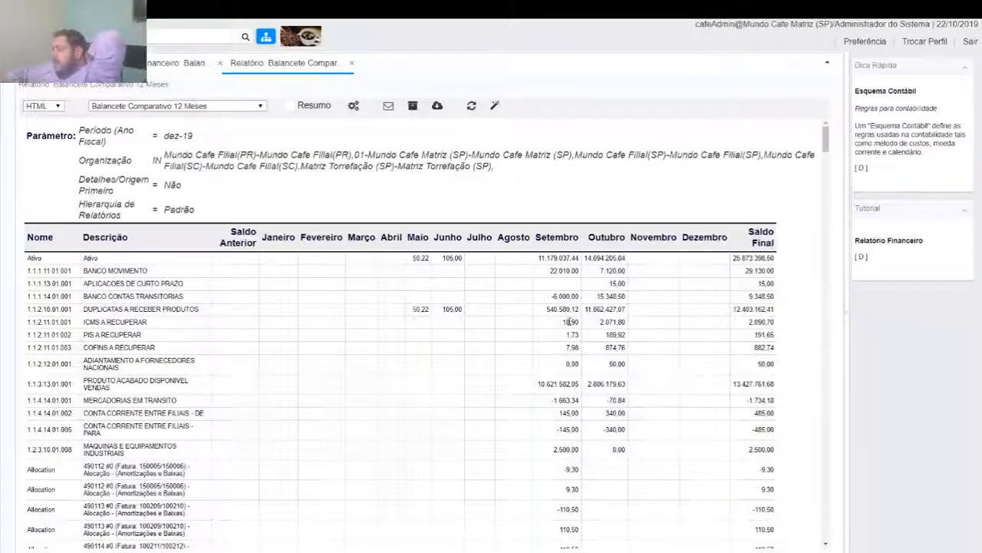
scroll(574, 240, down, 1)
scroll(570, 239, down, 10)
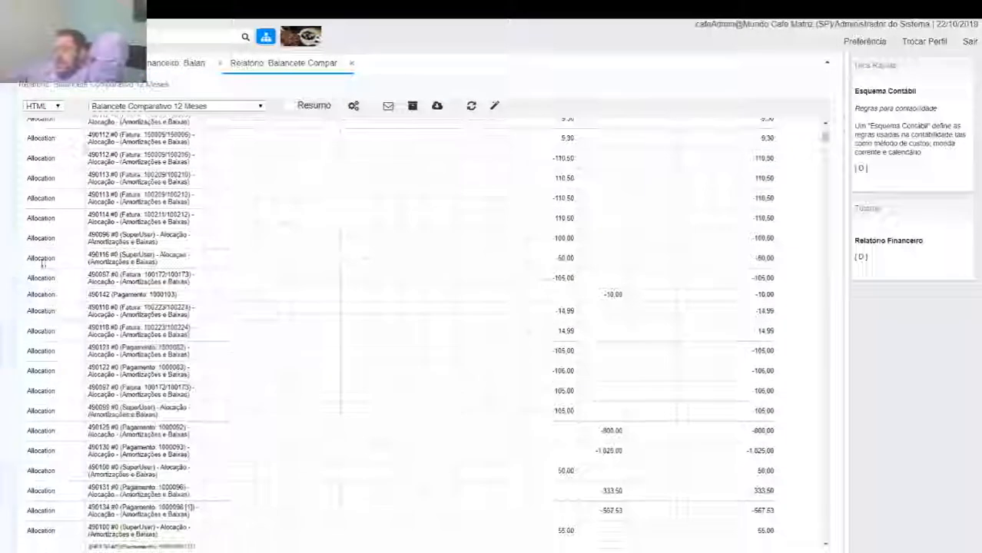
scroll(108, 196, down, 15)
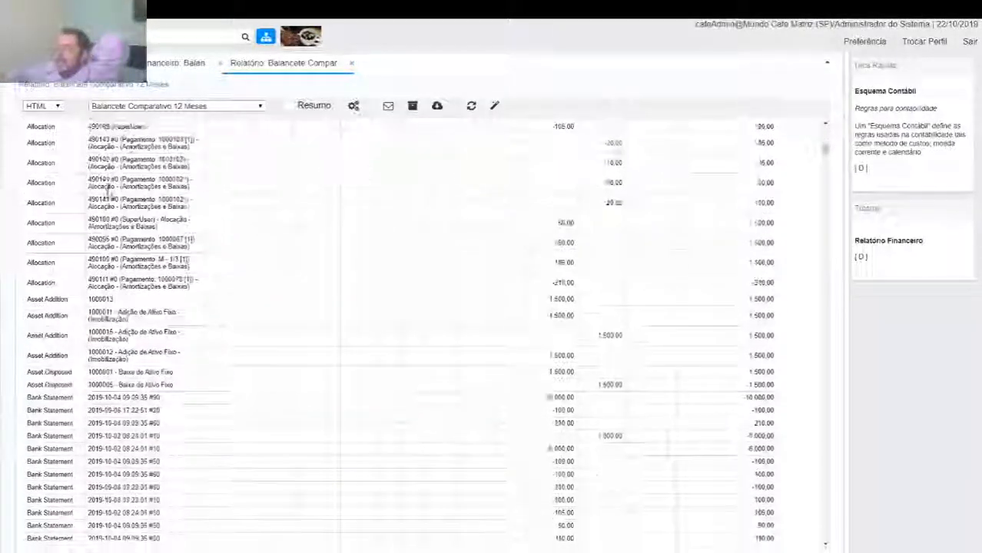
scroll(107, 196, down, 5)
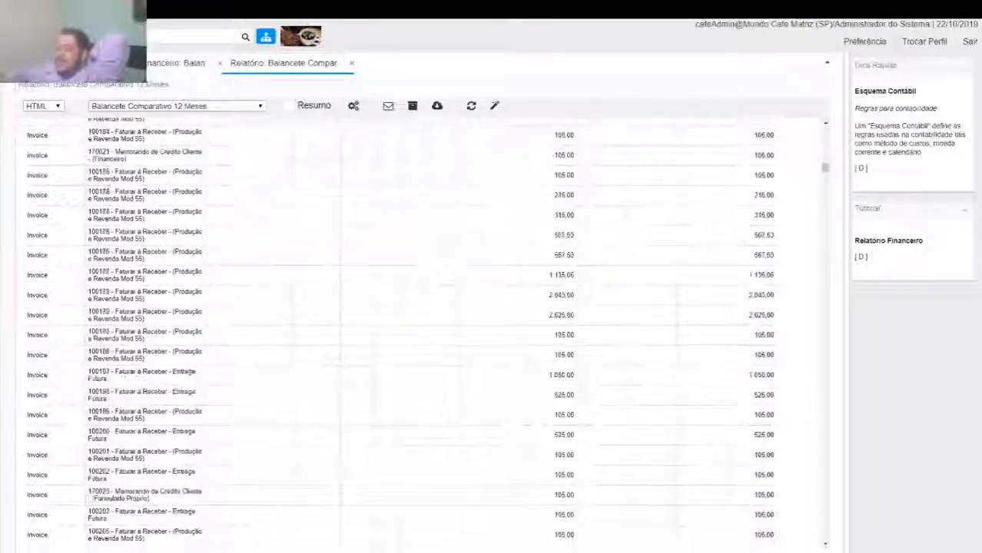
Examine the Balancete Comparativo 12 Meses transaction lines from the receivable invoices through payments to the Receita section and its invoice entries
scroll(423, 330, down, 20)
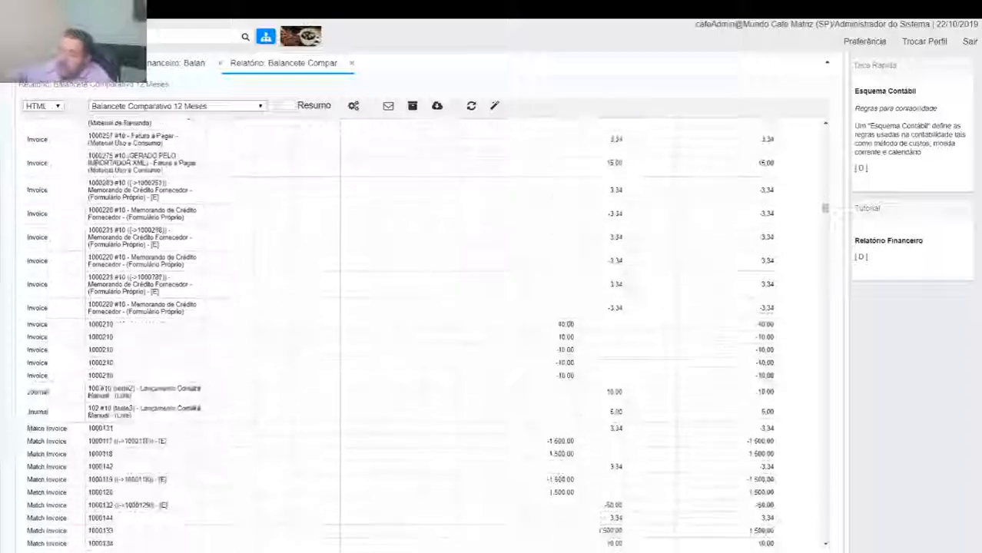
scroll(422, 330, down, 20)
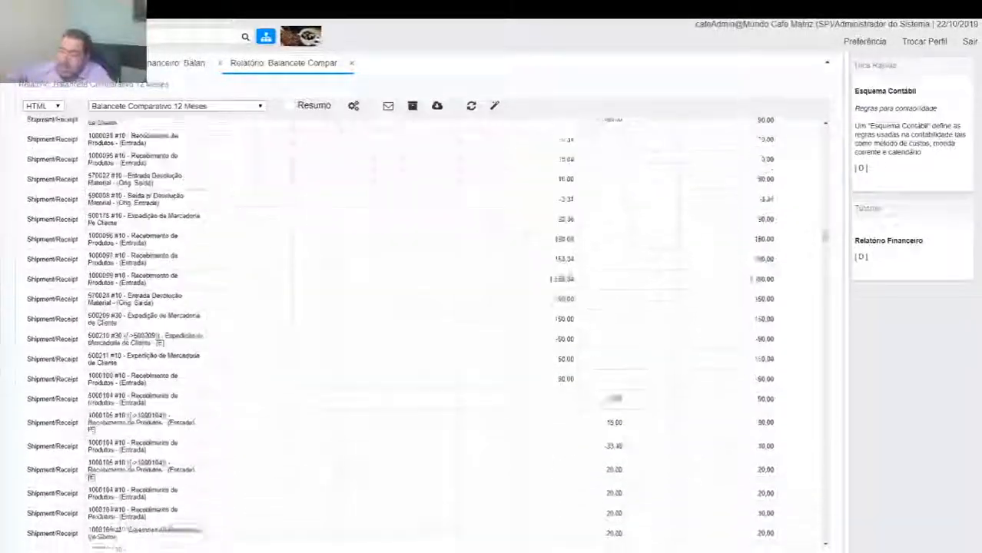
scroll(113, 196, down, 10)
scroll(114, 198, down, 15)
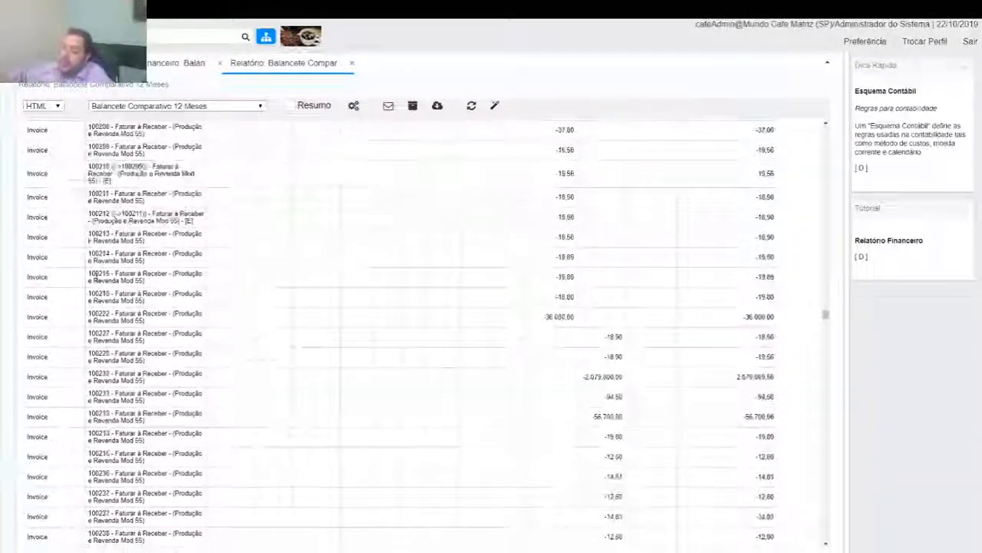
scroll(96, 277, down, 5)
scroll(99, 284, down, 3)
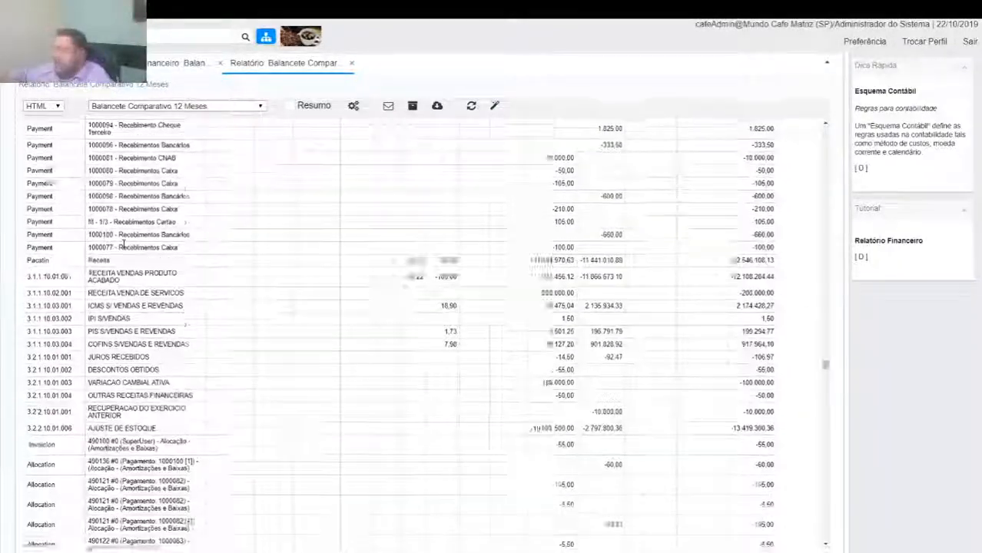
scroll(122, 244, down, 8)
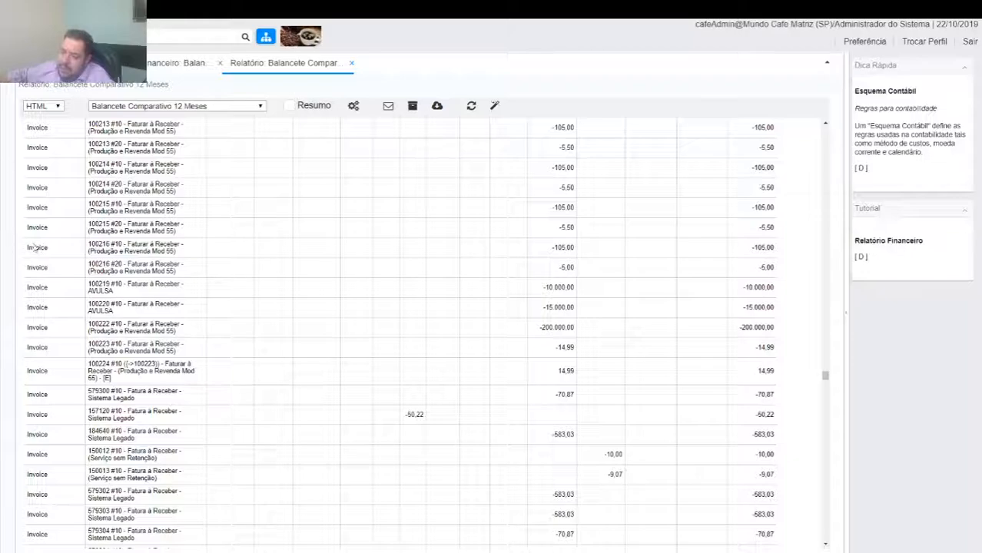
Go back over the report's transactions by document type, from Allocation and Bank Statement through Invoice, Match Invoice, Payment and Production to Shipment/Receipt
scroll(59, 272, up, 10)
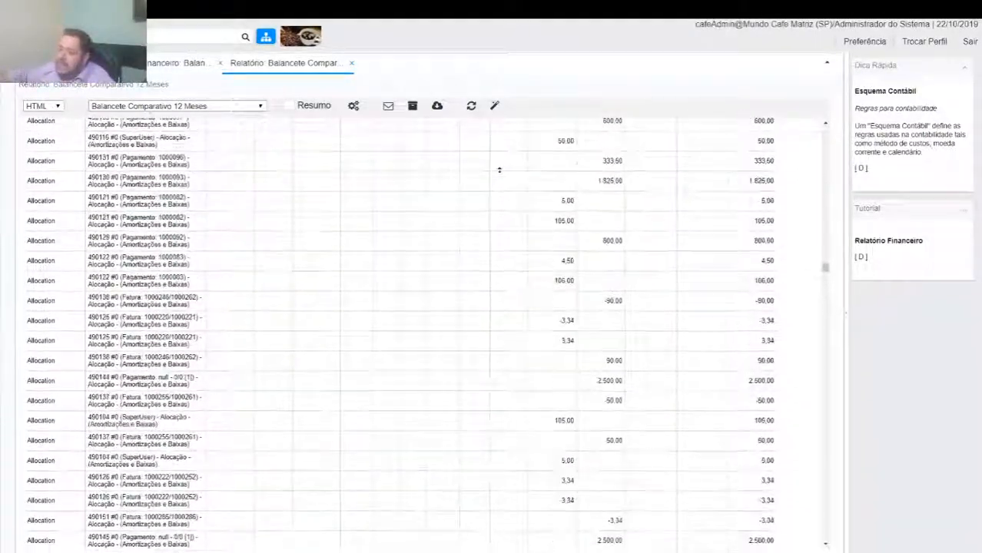
scroll(244, 154, up, 15)
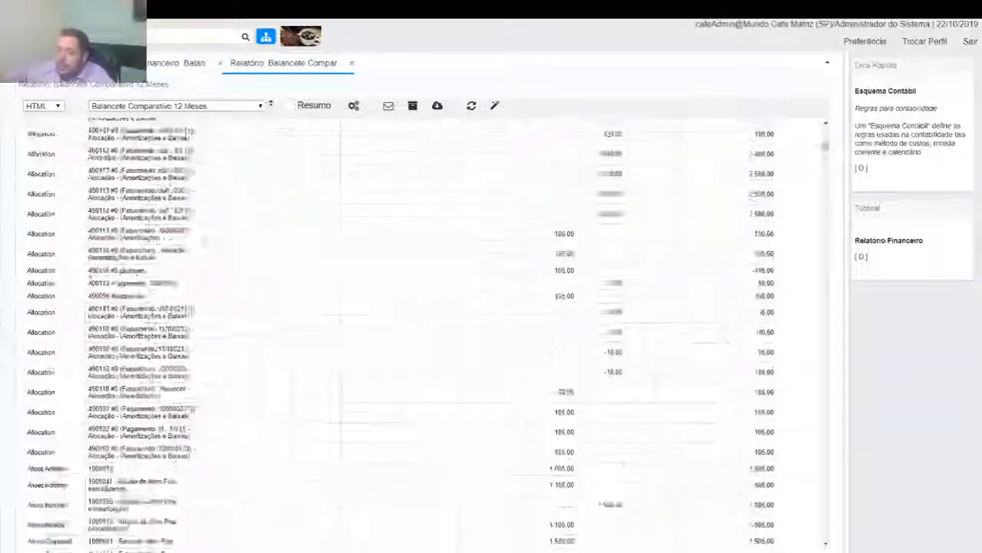
scroll(263, 209, down, 15)
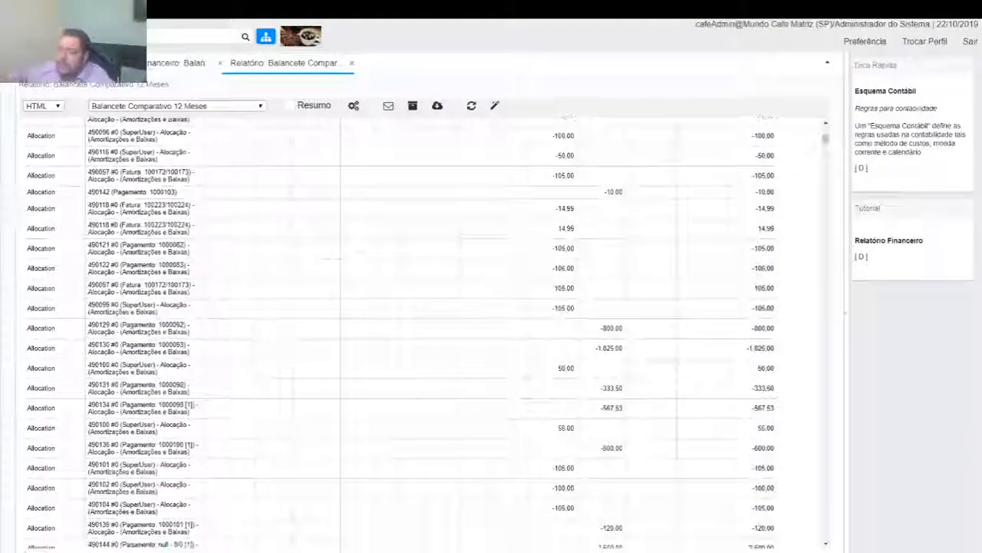
scroll(55, 286, down, 15)
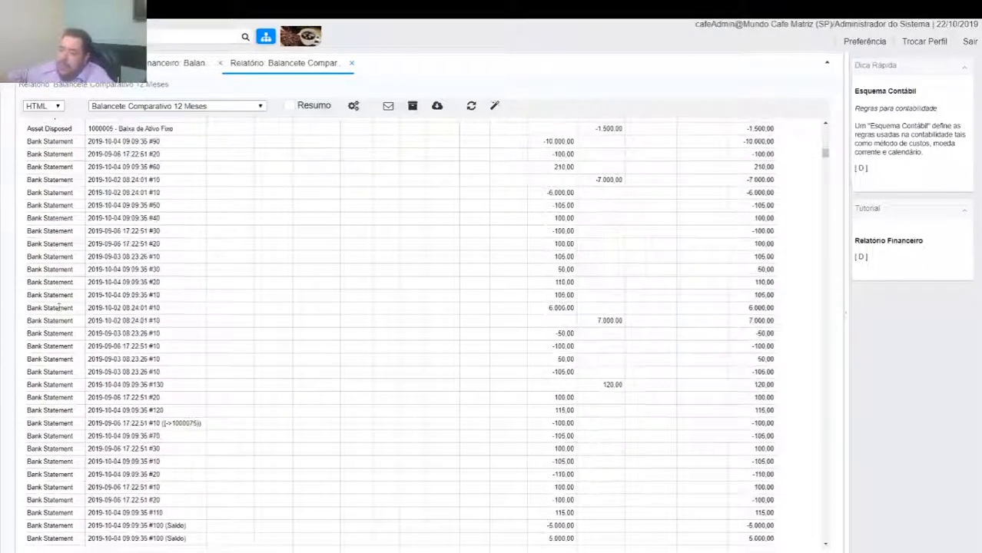
scroll(46, 361, down, 20)
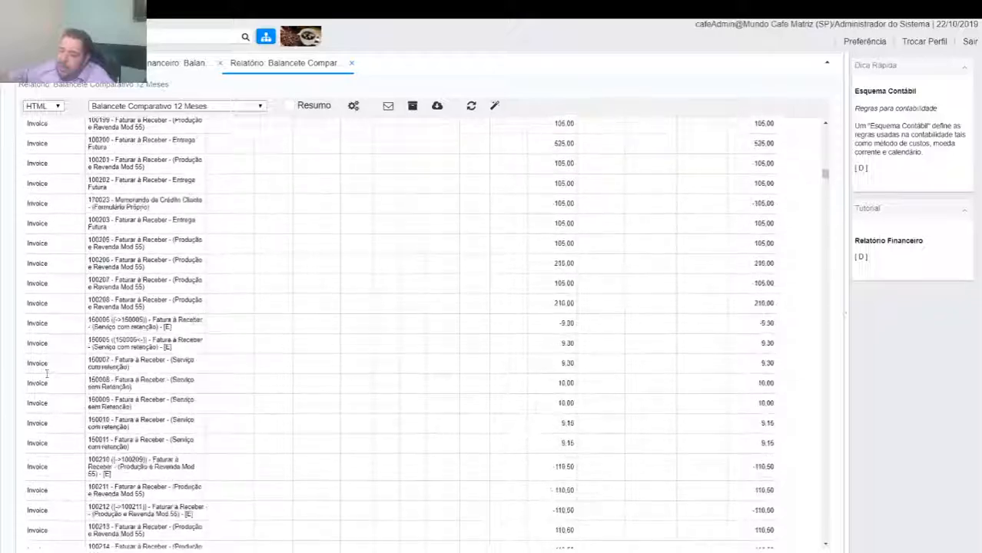
scroll(52, 372, down, 20)
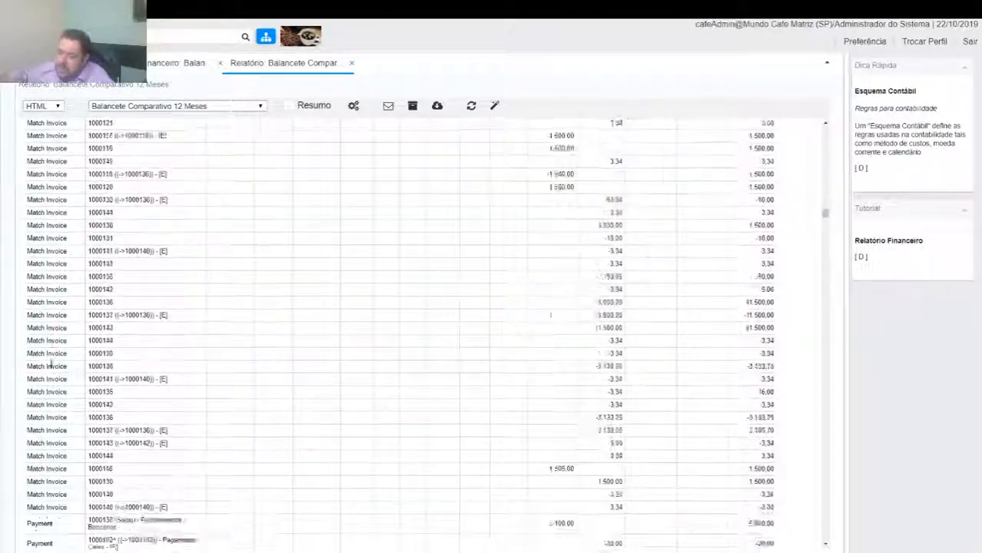
scroll(56, 261, down, 20)
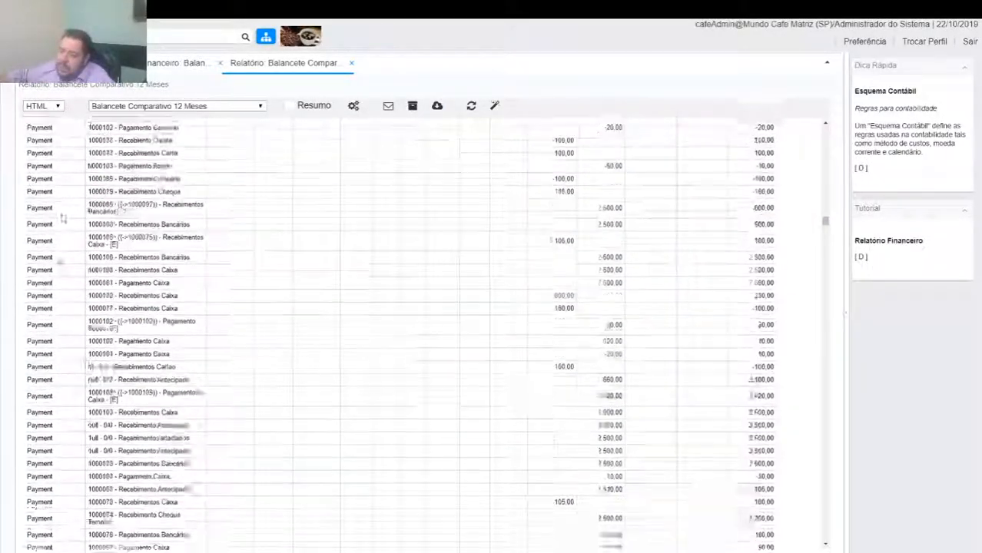
scroll(52, 284, up, 5)
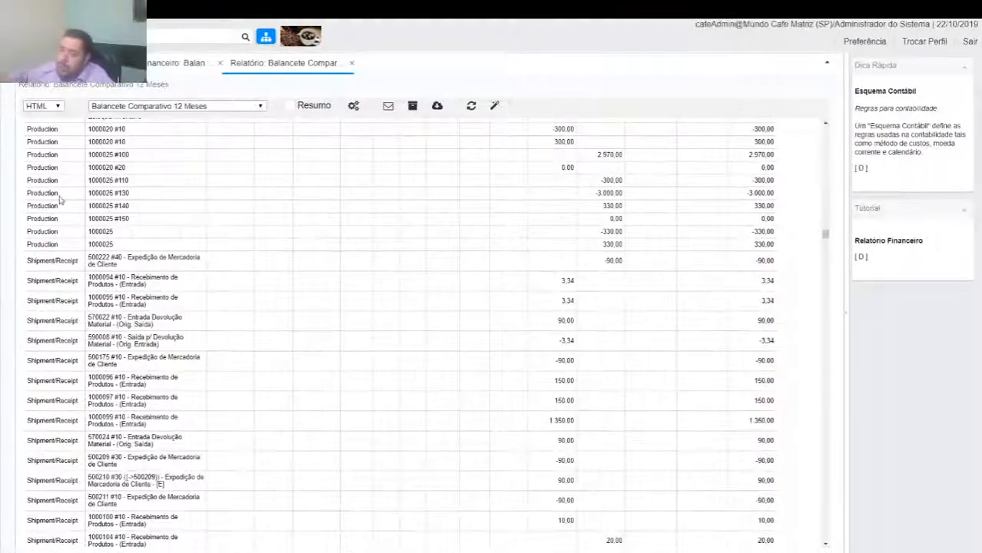
scroll(46, 273, down, 4)
scroll(57, 281, down, 15)
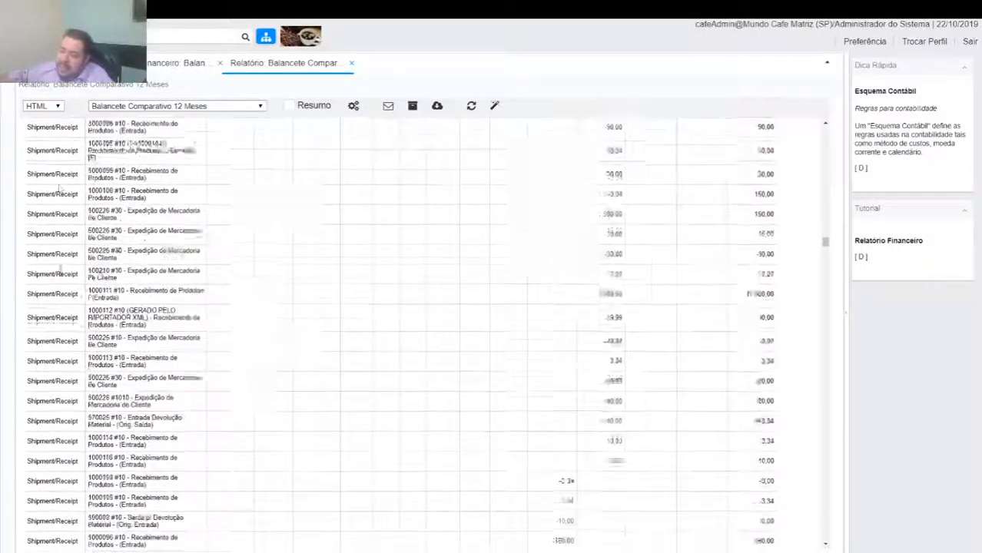
Close the generated report, turn off Listar Transações for Balancete Comparativo 12 Meses, and save the record
click(351, 64)
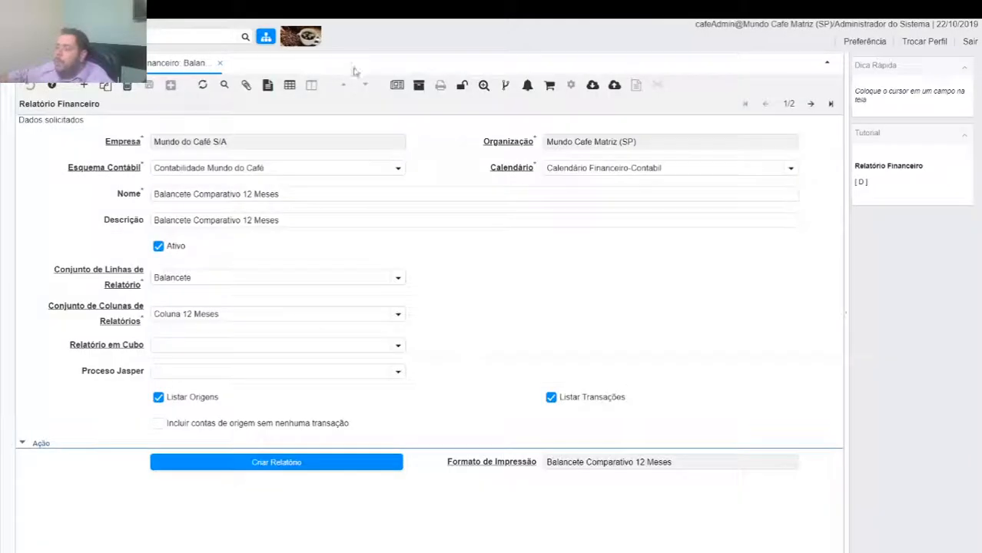
click(587, 405)
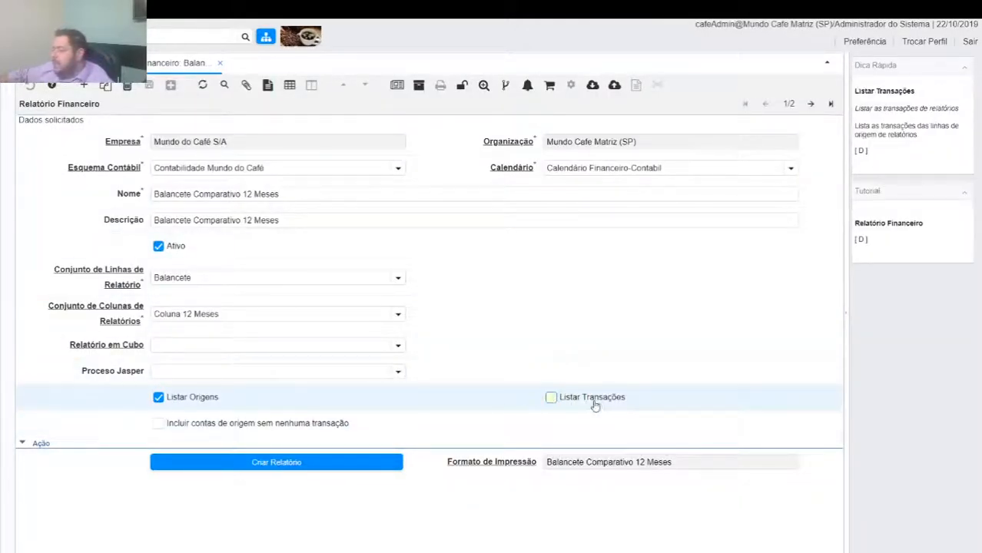
click(148, 86)
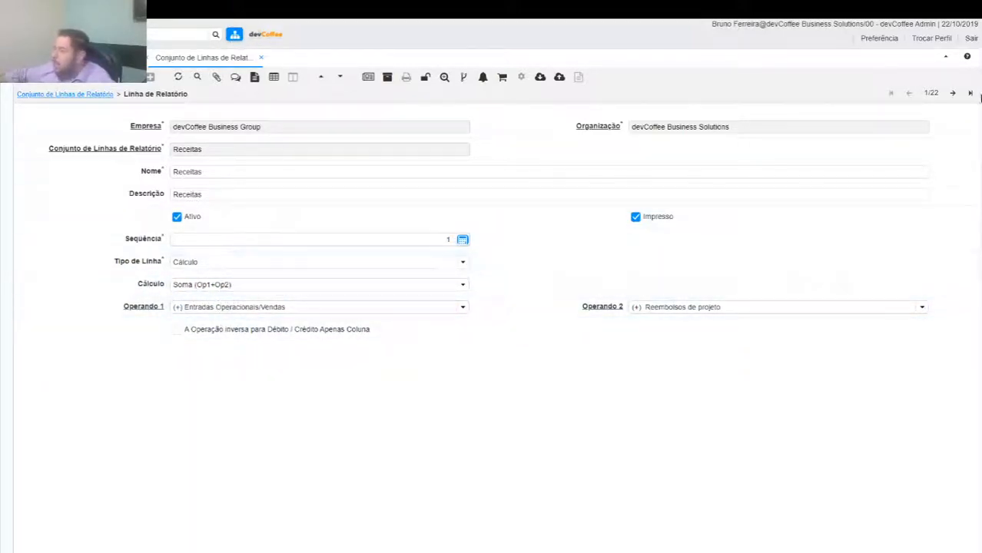
Review the devCoffee Receitas line set record by record, from the Receitas calculation line to Margem de contribuição and its operands
click(954, 93)
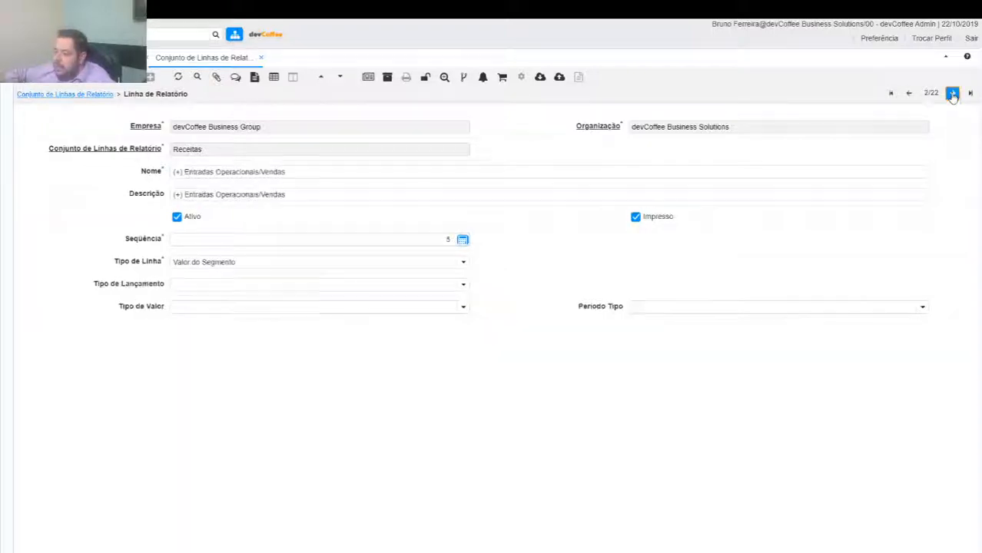
click(950, 96)
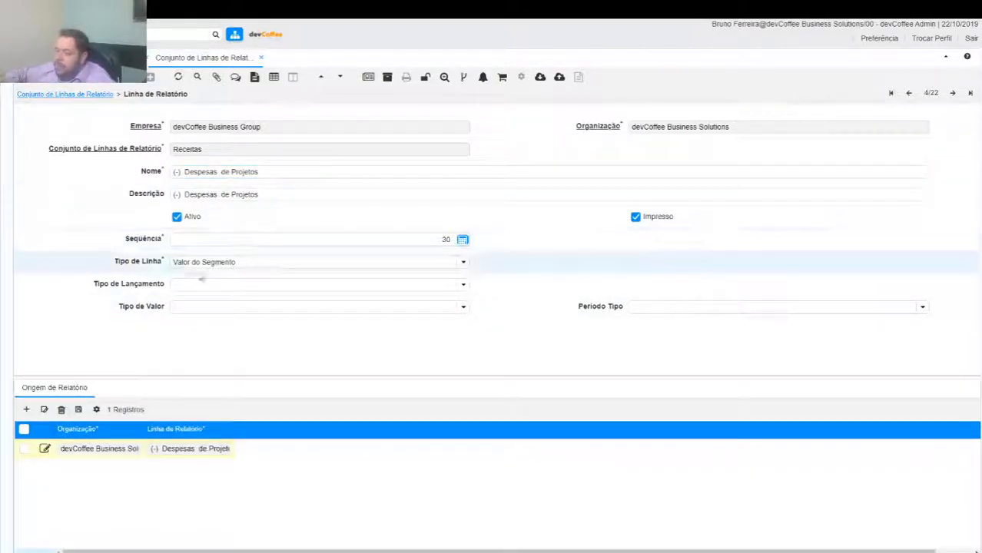
click(952, 93)
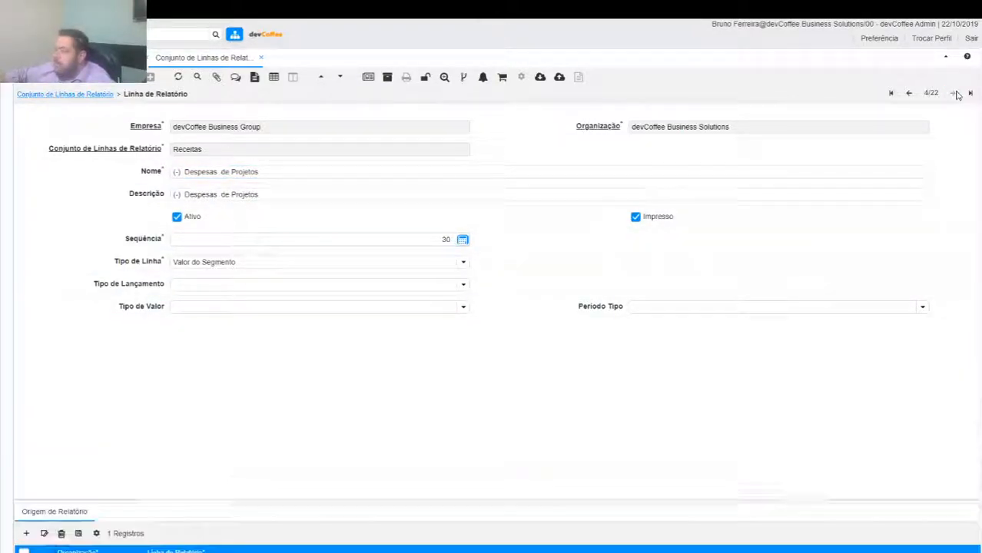
click(952, 93)
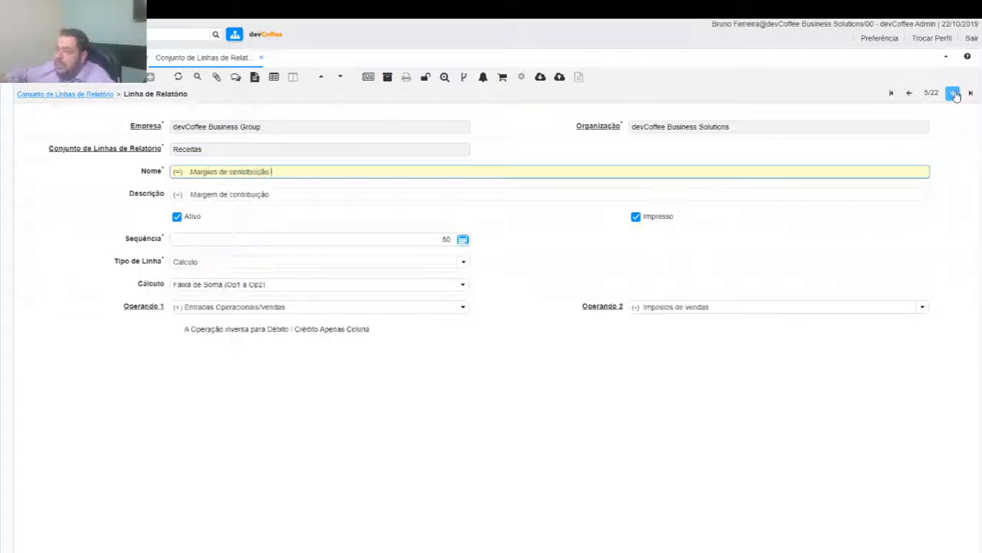
click(952, 93)
click(909, 93)
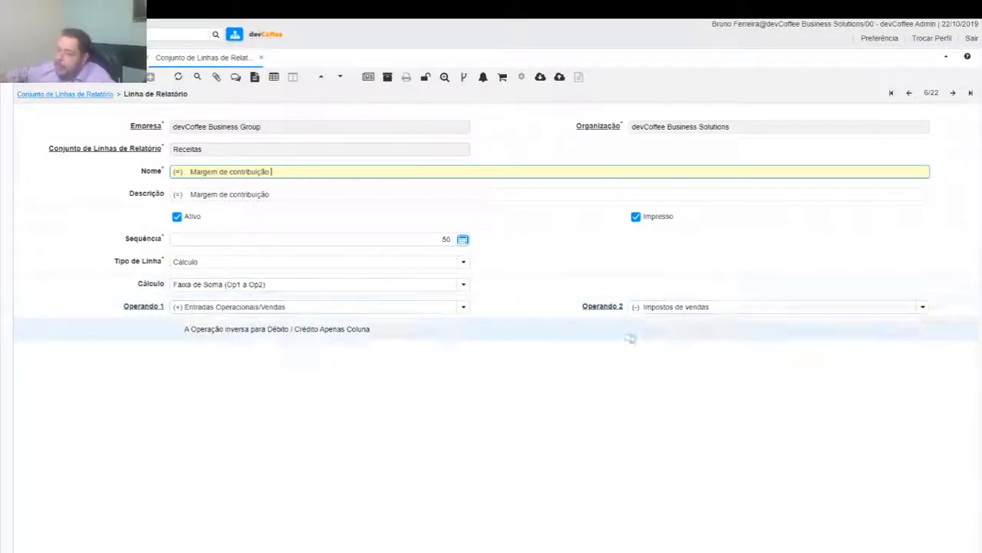
Examine the Custos calculation line and the cost lines after it, including Mão de Obra direta, PRO LABORE and Tributárias
click(953, 93)
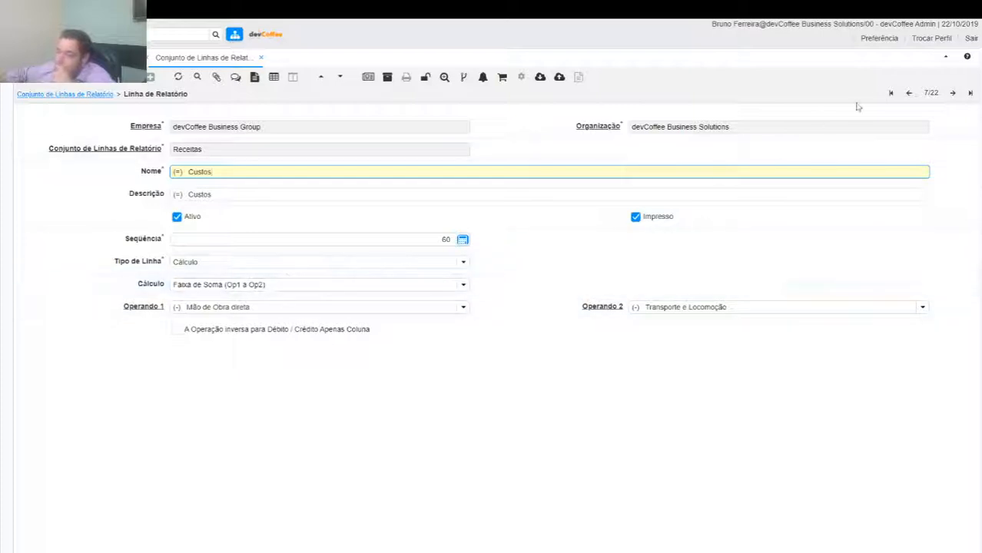
click(952, 93)
click(952, 93)
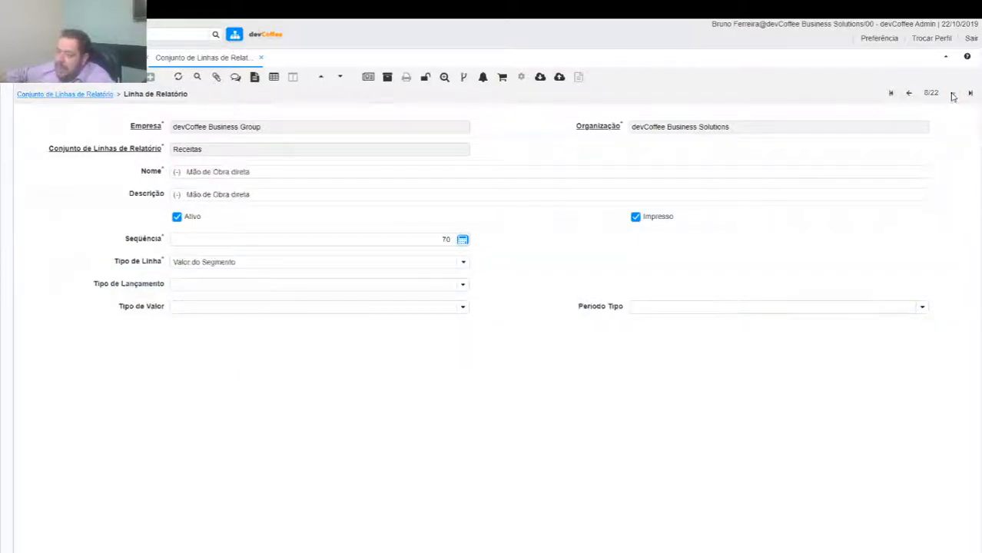
click(953, 93)
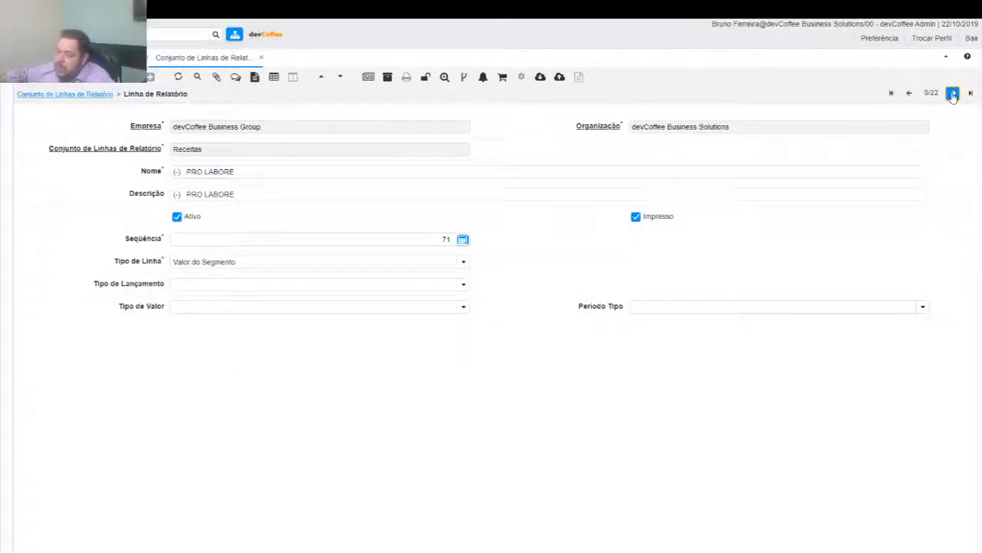
click(952, 93)
click(953, 93)
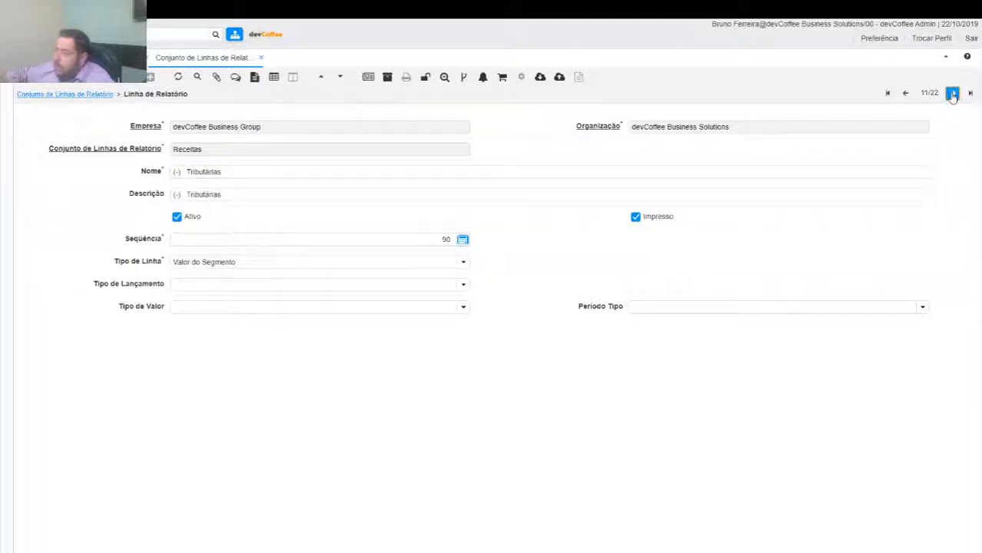
click(952, 93)
Examine the Despesas, Comercial and Publicidade report lines up to Saídas de caixa, checking the operands of the calculation lines
click(953, 93)
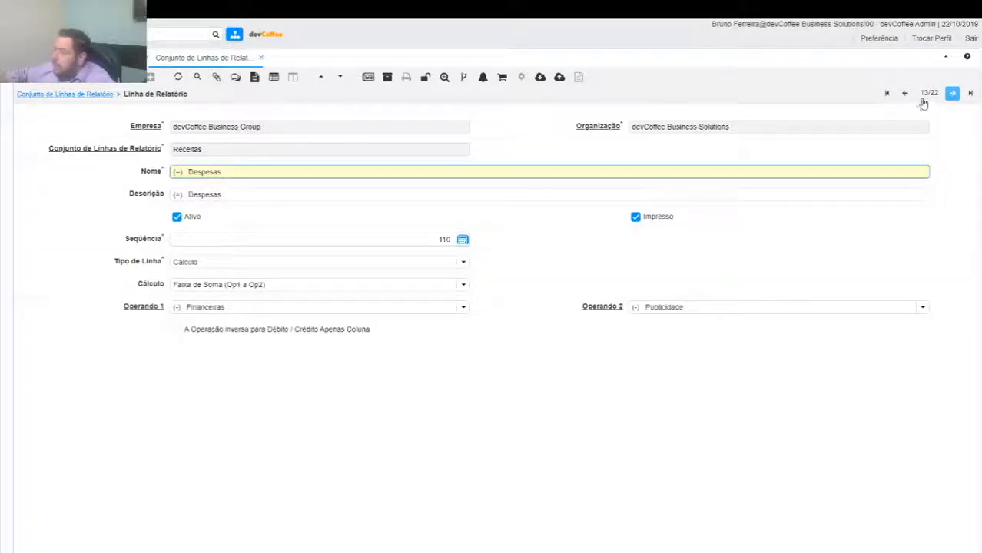
click(905, 93)
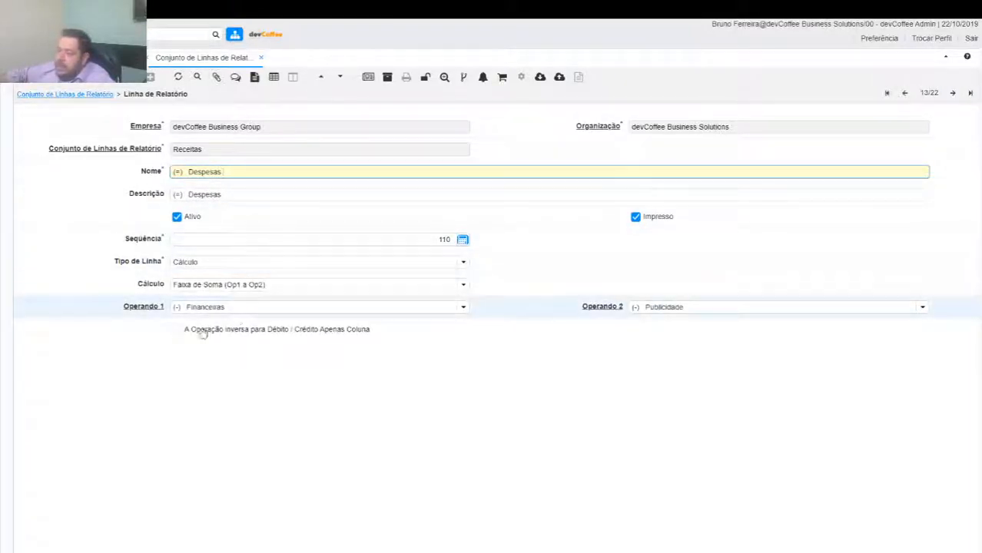
click(953, 93)
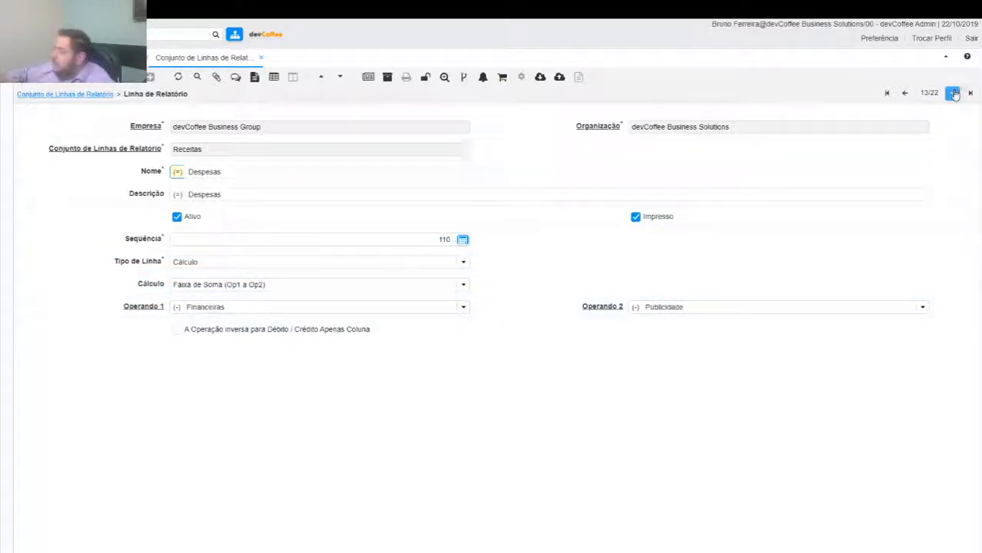
click(955, 93)
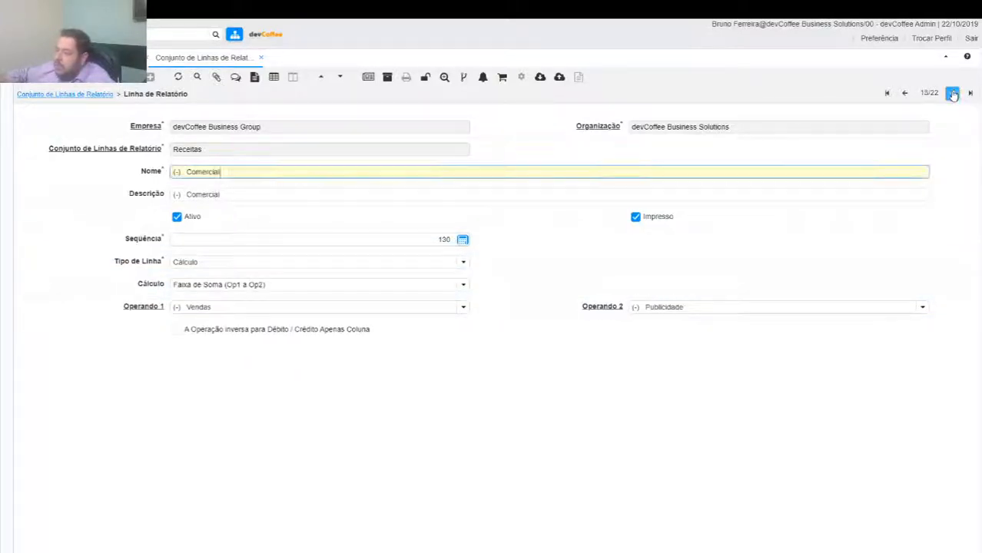
click(953, 93)
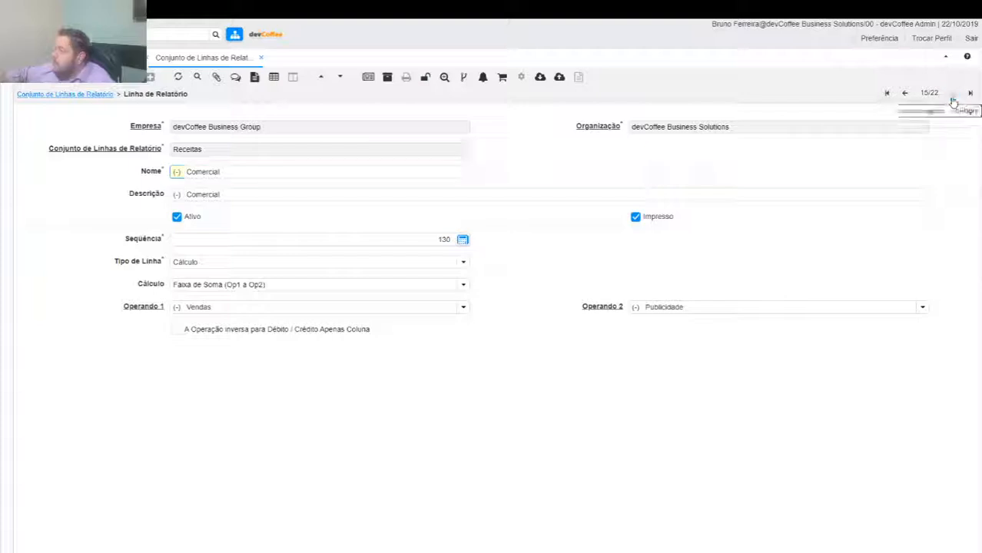
click(951, 98)
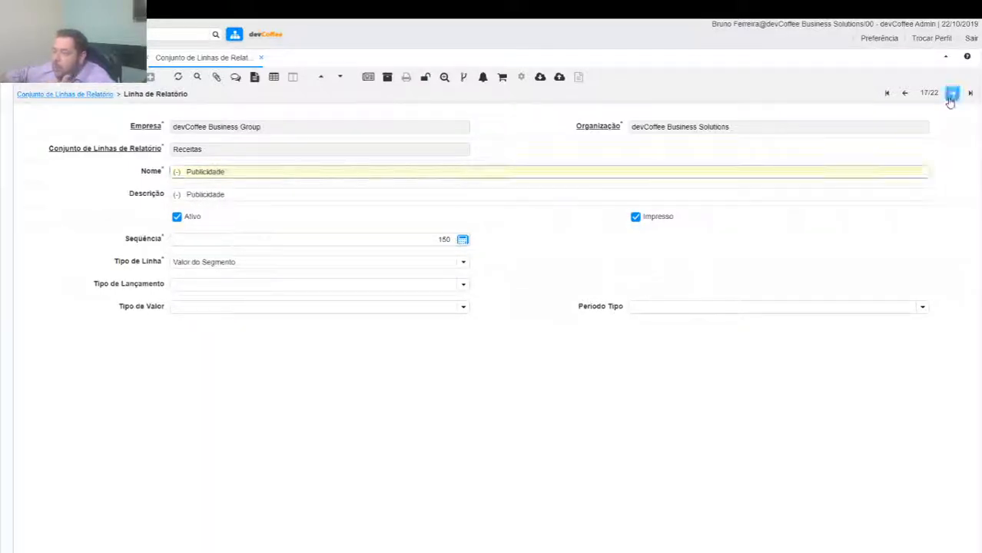
click(951, 98)
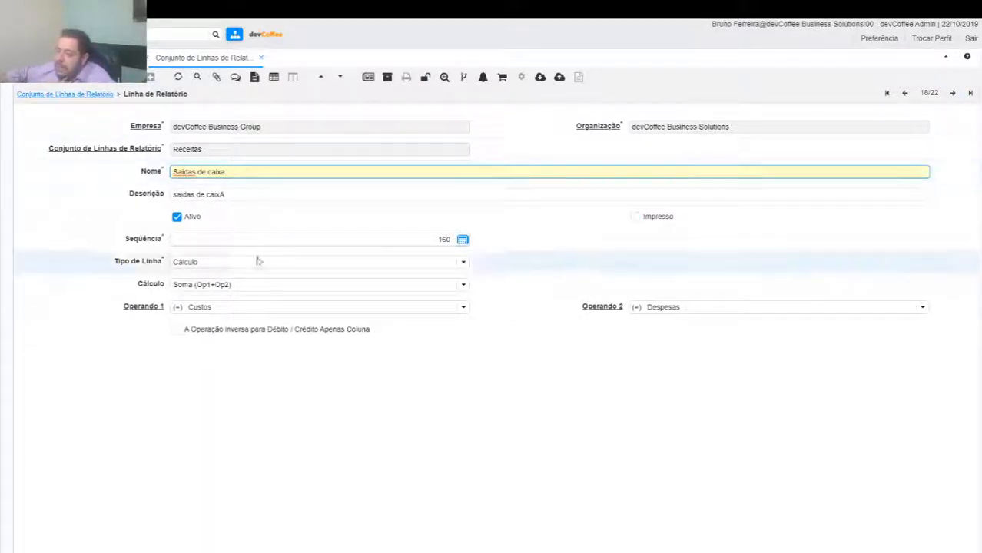